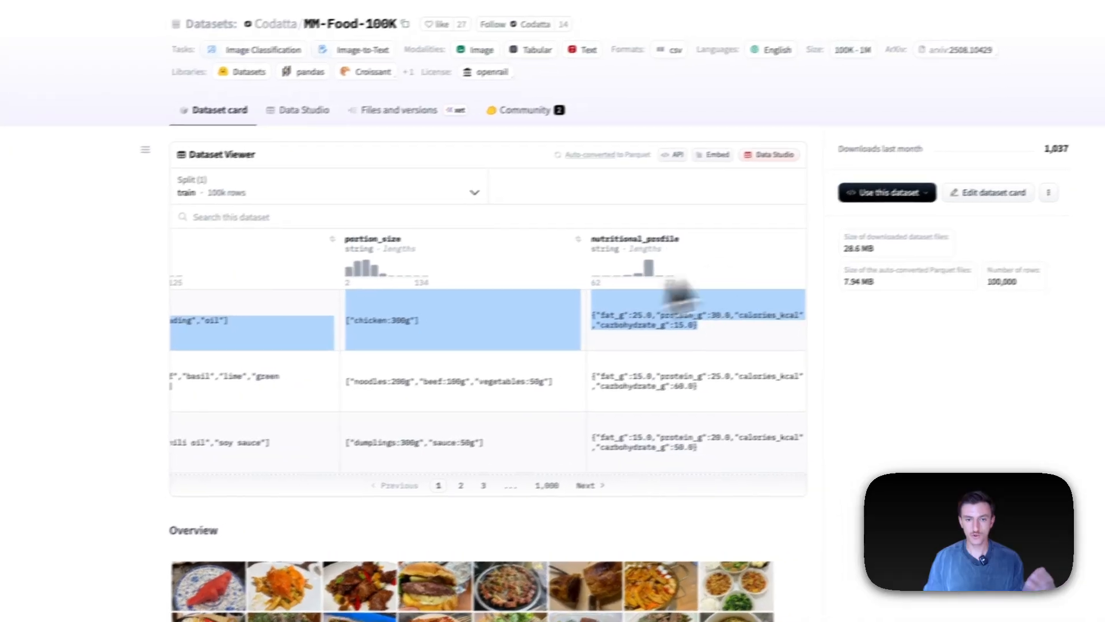
Examine the dish, ingredient, portion and nutrition columns of the MM-Food-100K dataset, and open the Fried Chicken row in Data Studio
left_click(373, 343)
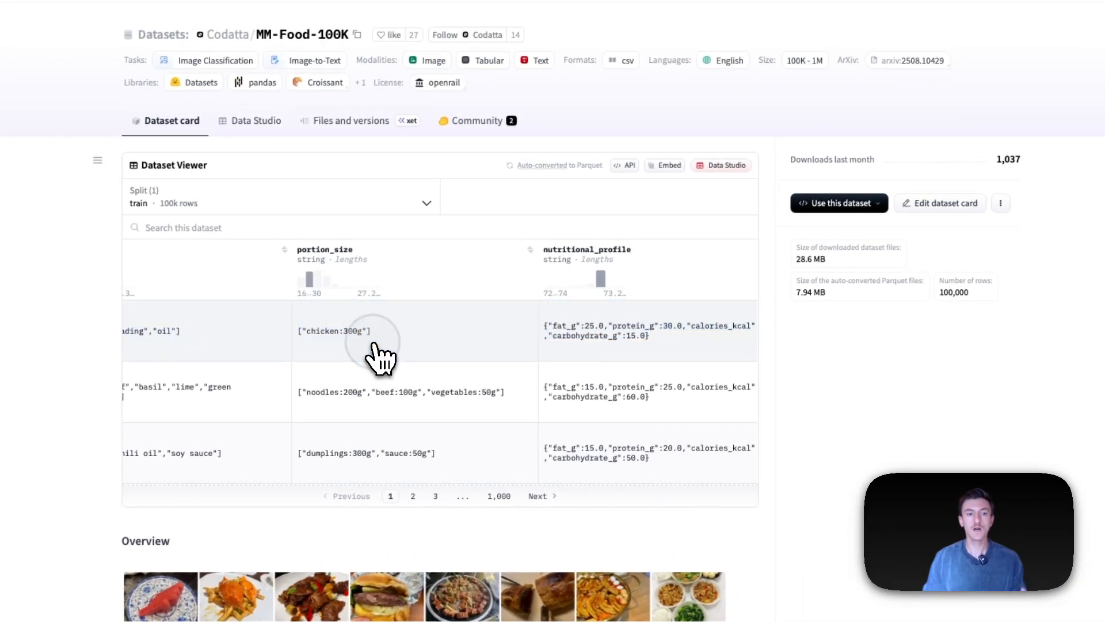
left_click_drag(260, 355, 305, 321)
scroll(289, 313, "left", 4)
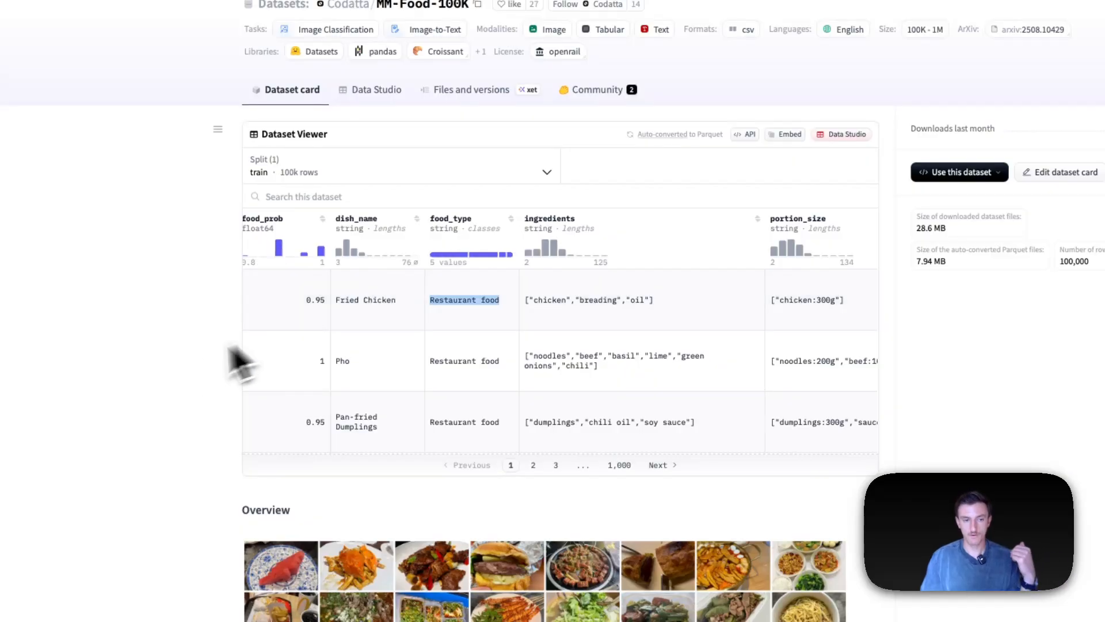
left_click(172, 360)
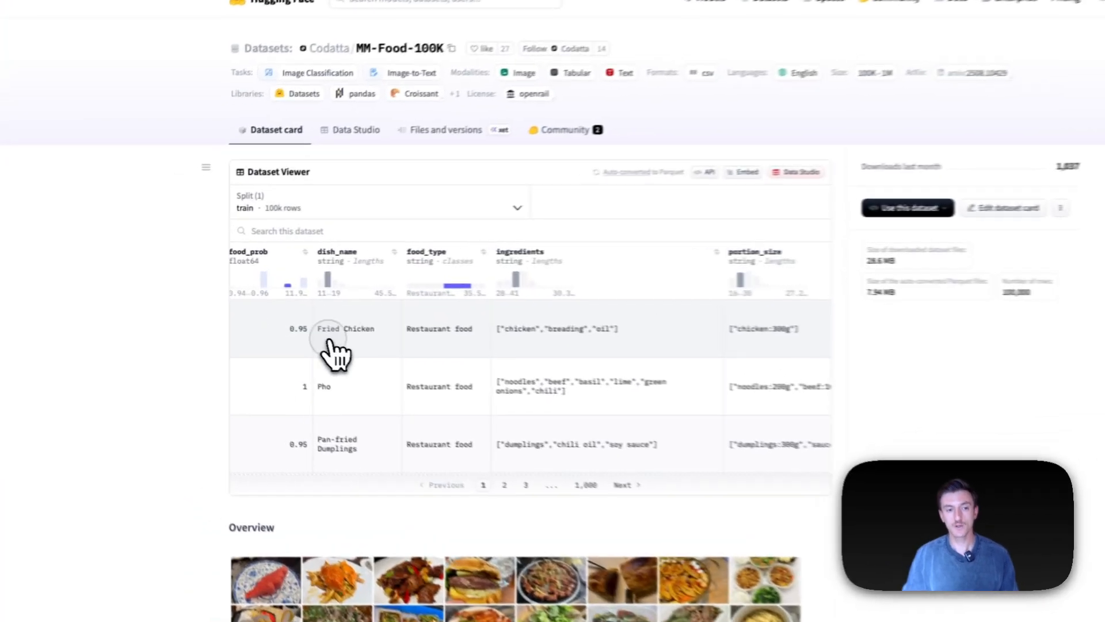
left_click(313, 315)
left_click(81, 203)
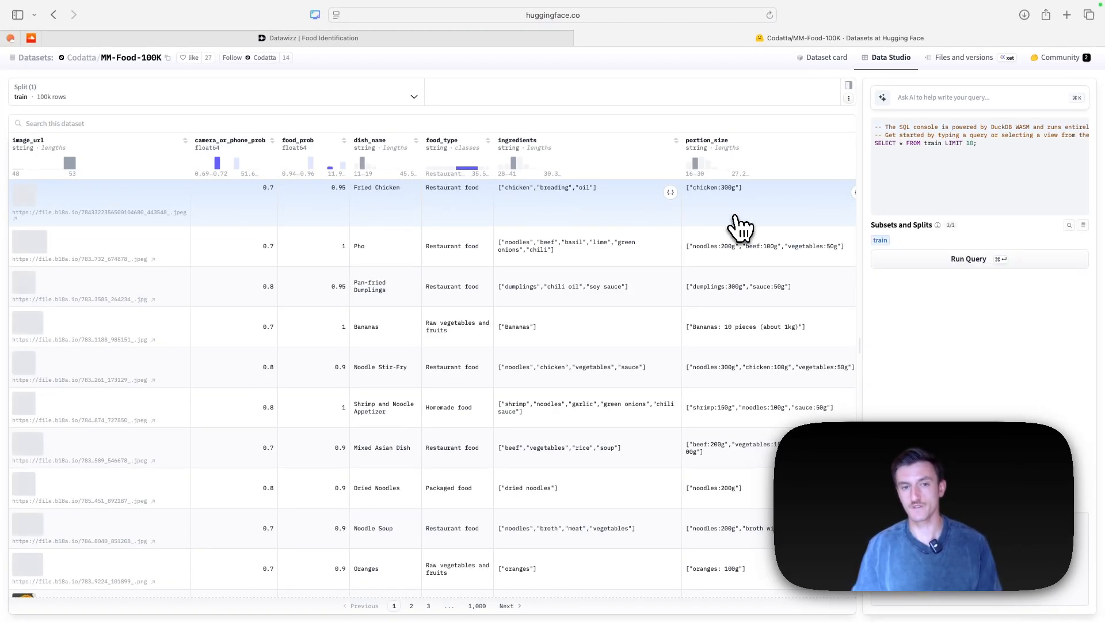
Switch to the Food Identification project in Datawizz and create a new prompt named Food Identification
left_click(347, 38)
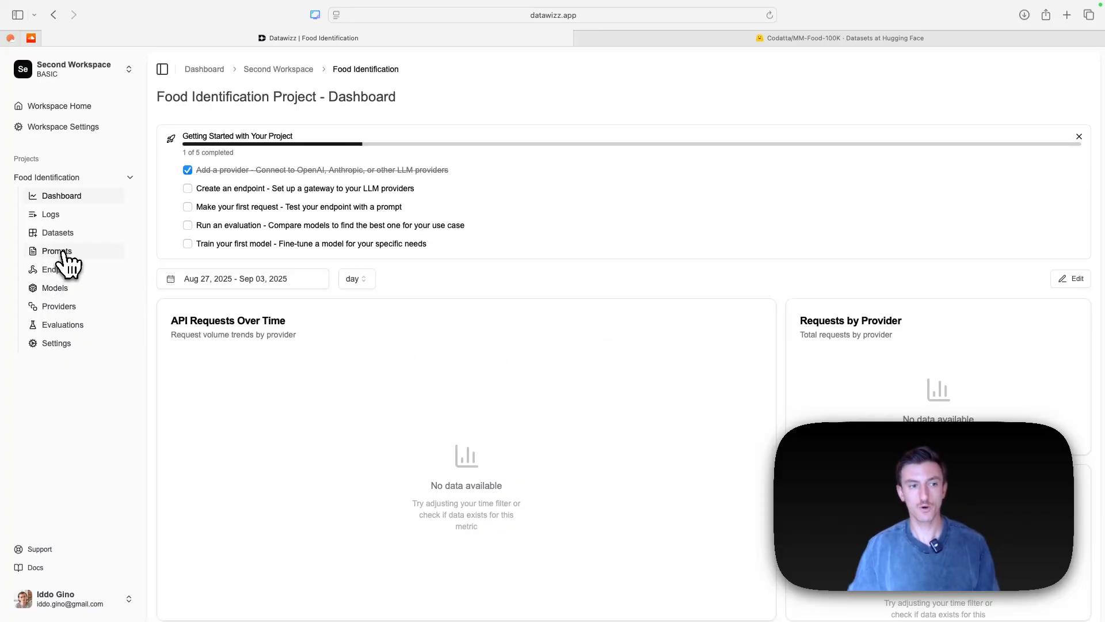
left_click(56, 251)
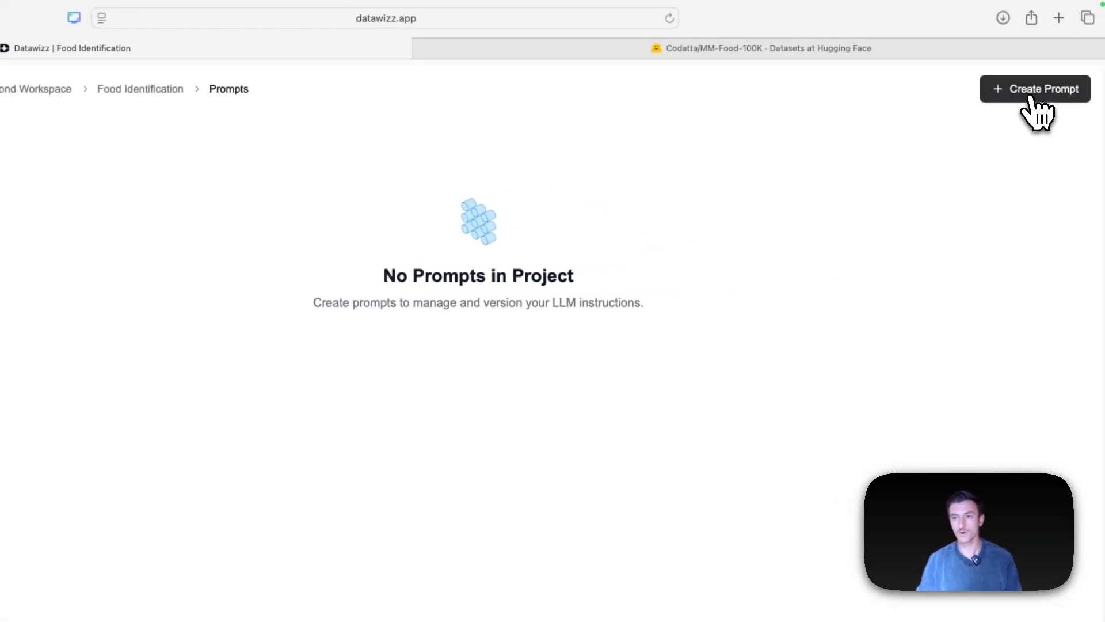
left_click(1031, 92)
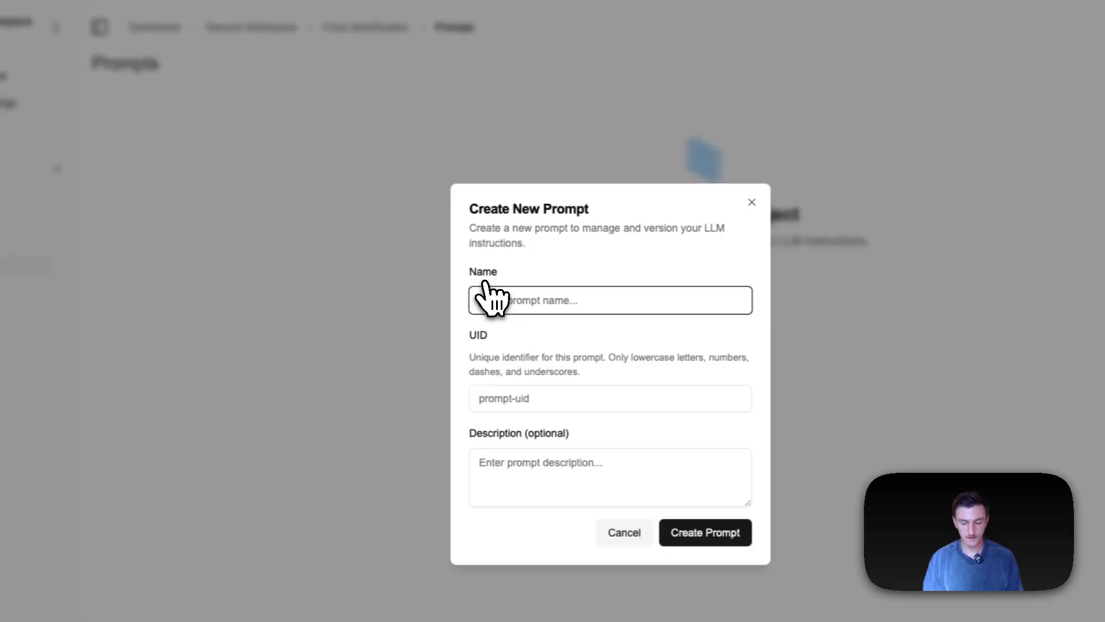
type("fication")
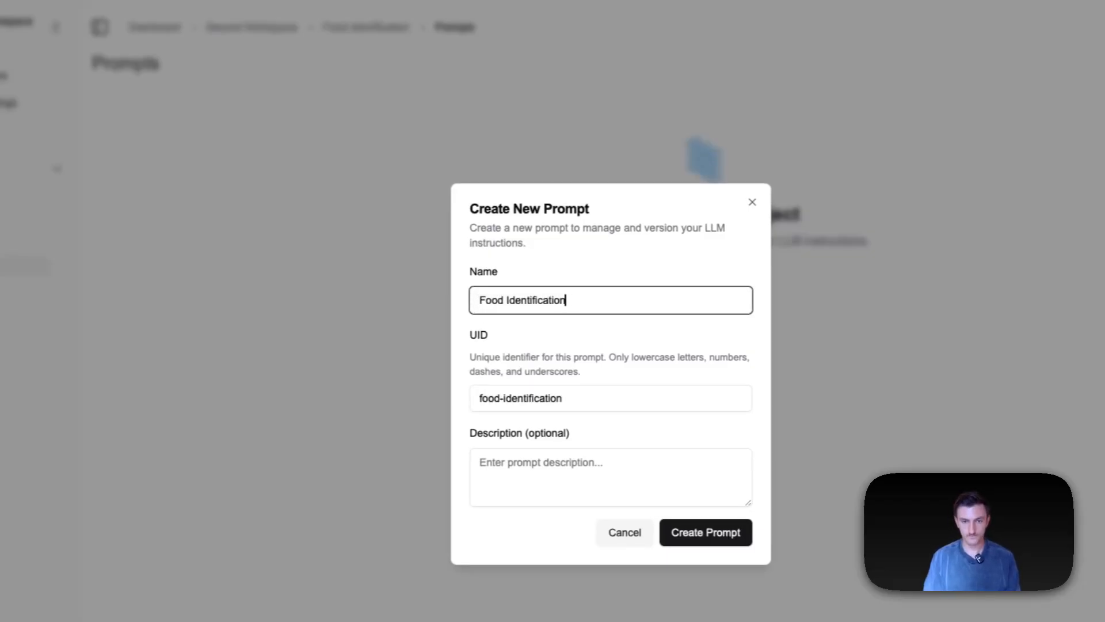
left_click(714, 536)
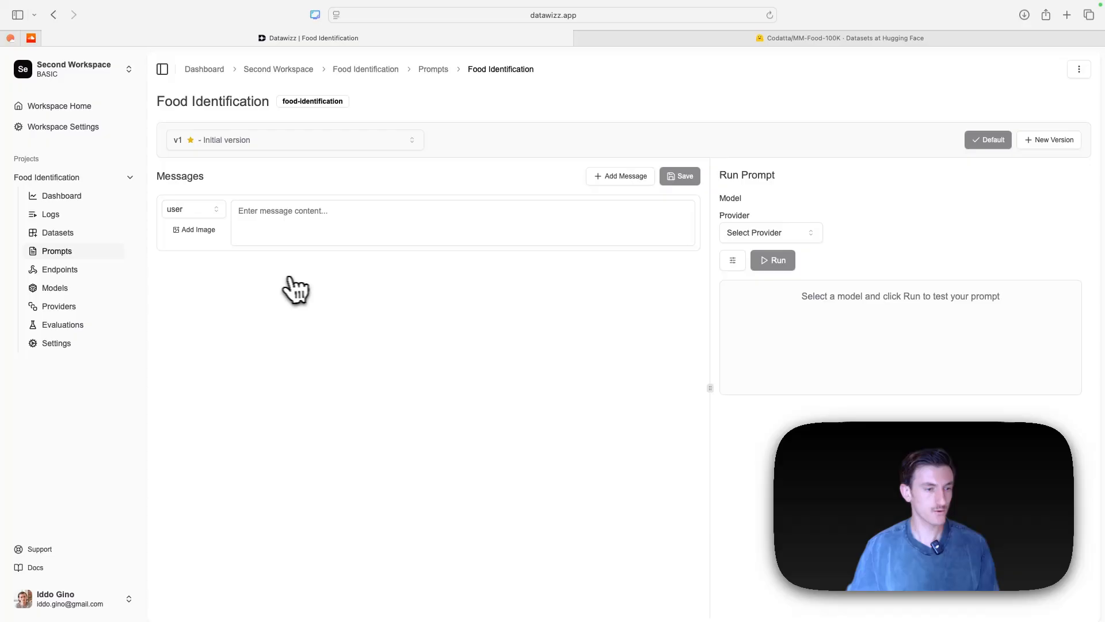
Make the first message a system message and insert the food analyst instructions with the JSON answer format and portion-size rules
left_click(192, 210)
left_click(183, 271)
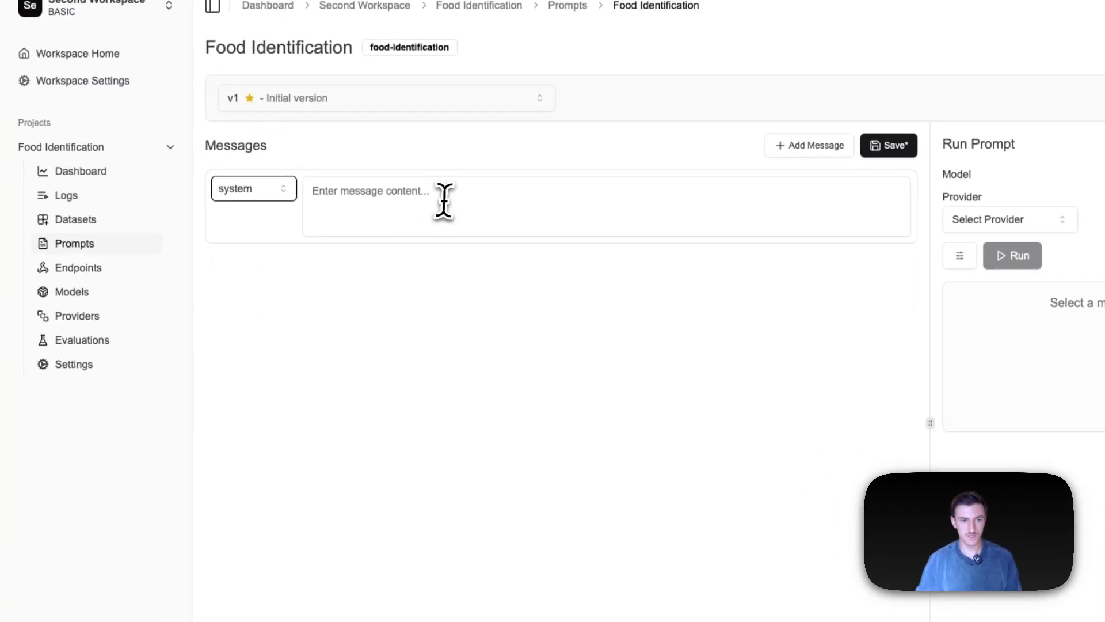
left_click(443, 200)
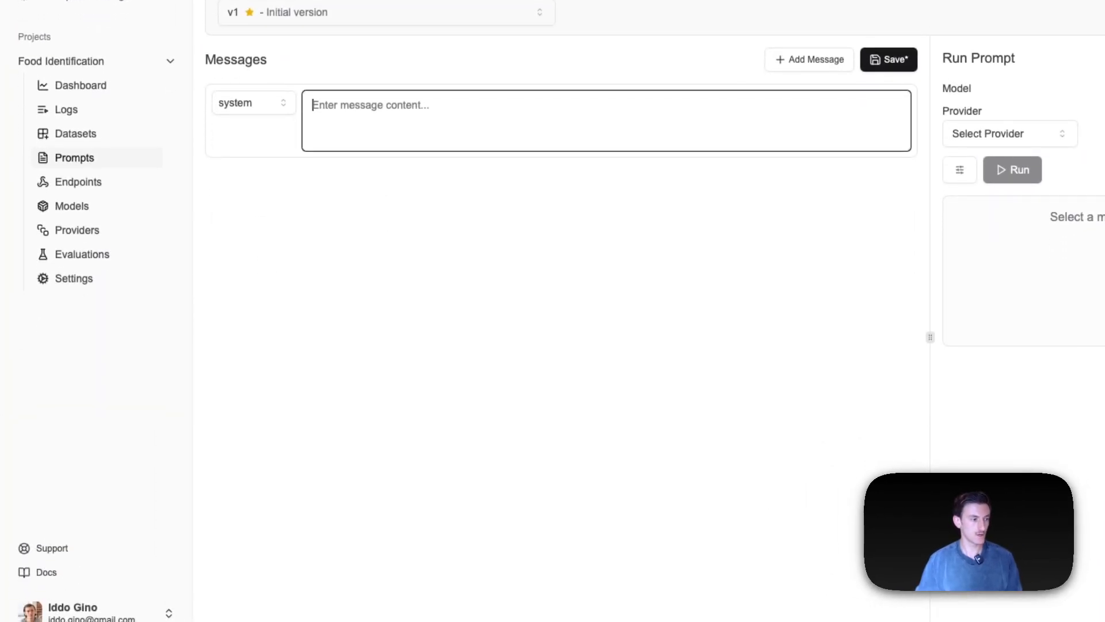
key("super+Tab")
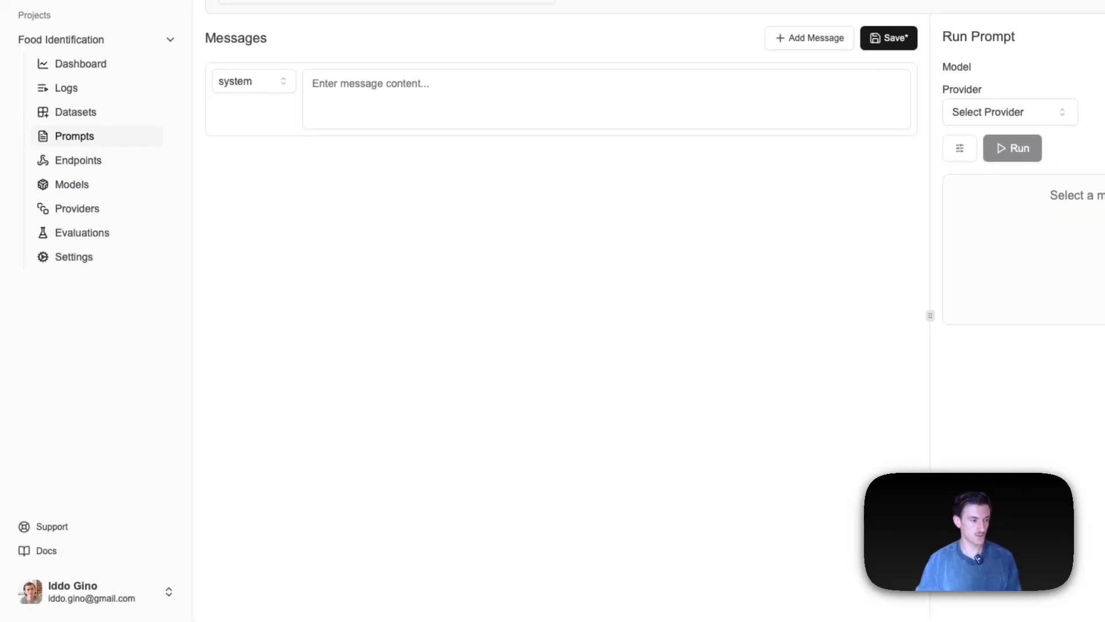
left_click(343, 84)
type("You are an expert food analyst, helping us identify the dish and its key ingredients from a given picture. Given the picture below, please identify the name of the dish (e.g. \"Pho\") and its ingredients (e.g. [\"noodles\",\"beef\",\"basil\",\"lime\",\"green onions\",\"chili\"]).  Return your answer in the following JSON format:  {     \"dish_name\": \"Pho\",     \"ingredients\": [\"noodles\",\"beef\",\"basil\",\"lime\",\"green onions\",\"chili\"],     \"nutritional_profile\": {\"fat_g\":25.0,\"protein_g\":30.0,\"calories_kcal\":400,\"carbohydrate_g\":15.0},     \"portion_size\": [\"noodles:200g\",\"beef:100g\",\"vegetables:50g\"] }  For the nutritional_profile, always provide fat_g, protein_g, calories_kcal and carbohydrate_g, even if they are 0.  For portion size - look at the main components of the meal (no need to provide it for secondary ingredients like sauces etc...). You can group together certain ones (like vegetables for instance). Always provide it in `<name>:<weight>g` format. All measurements in grams, and calories in kcal.")
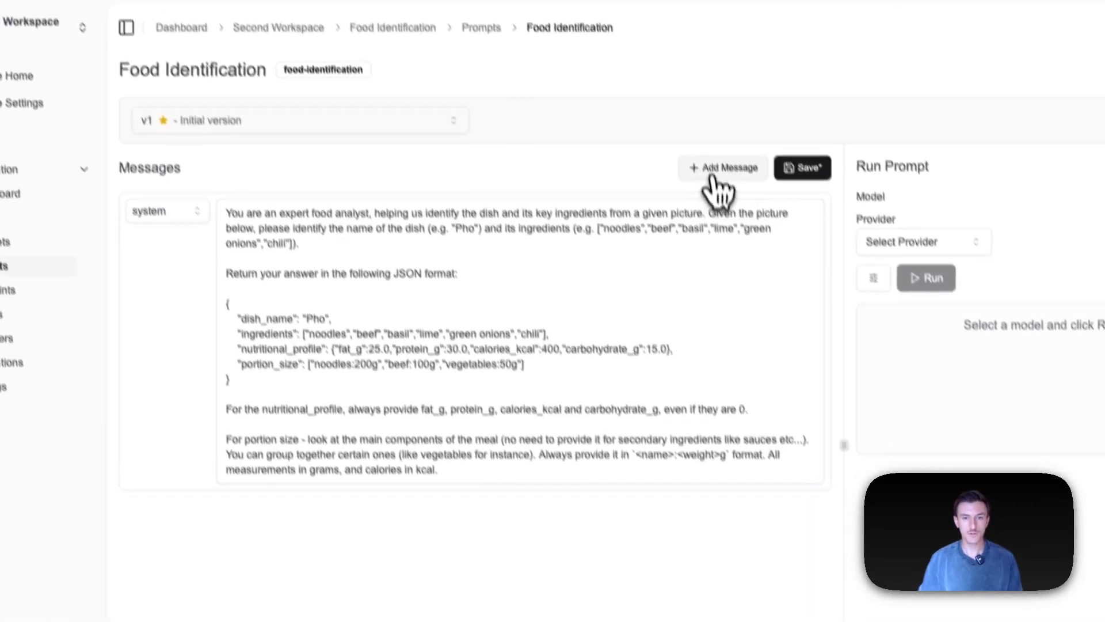
Add a user message to the prompt with an image taken from the variable {{image_url}}
left_click(713, 177)
left_click(167, 570)
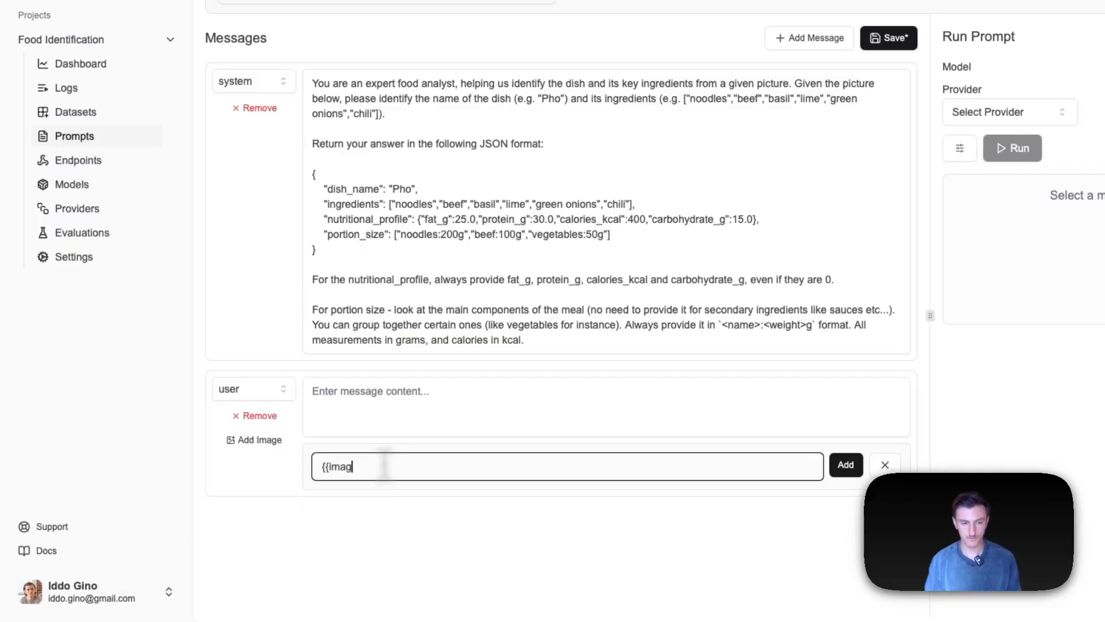
type("{{image")
type("_")
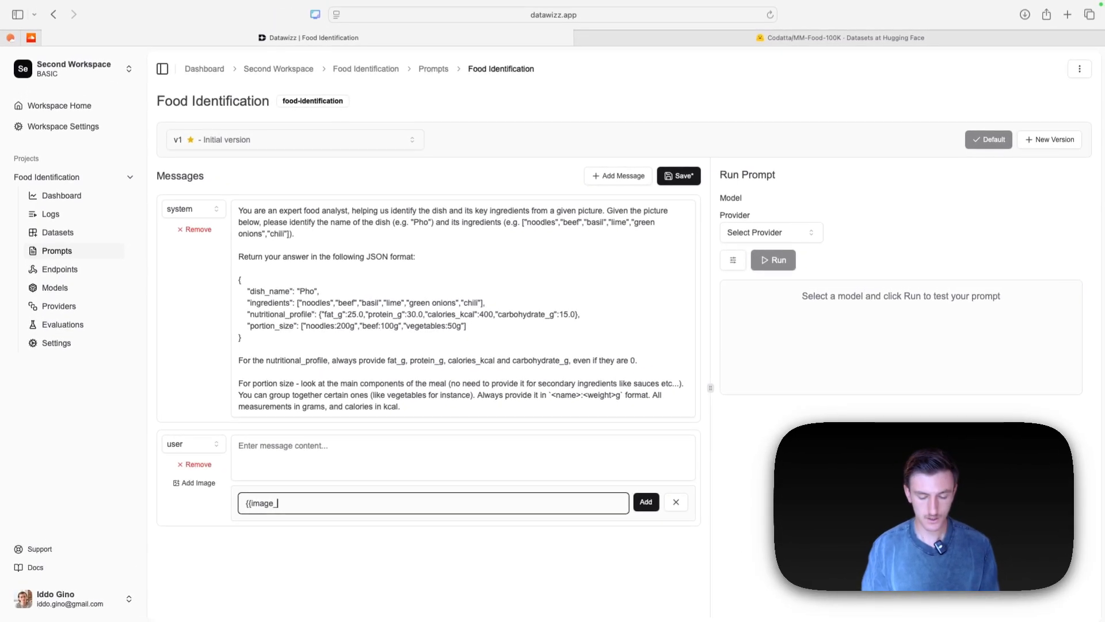
type("url}}")
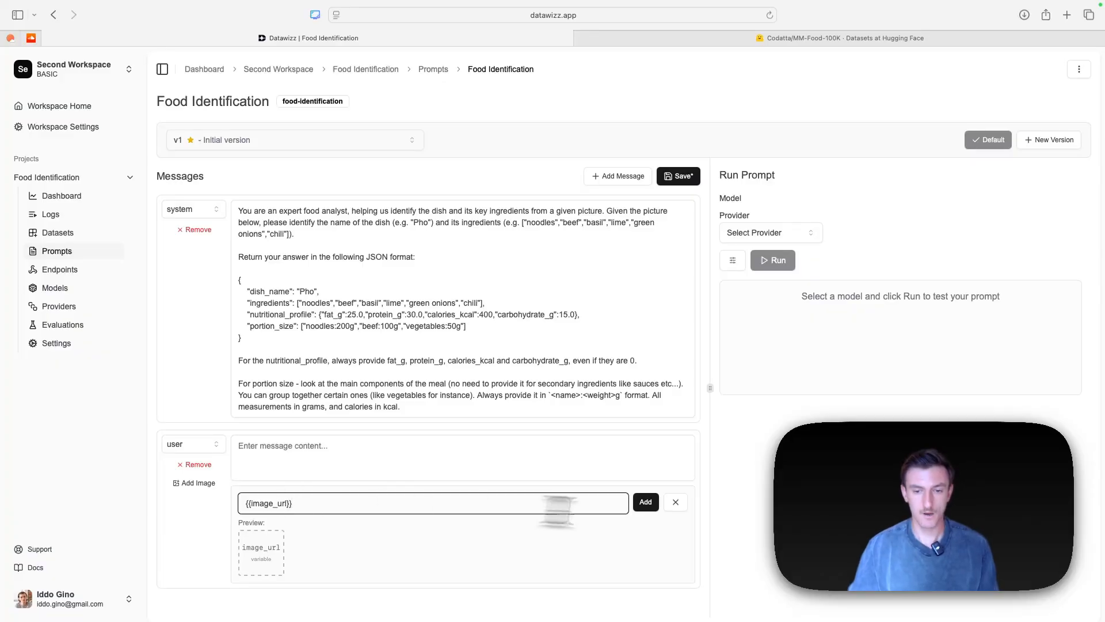
left_click(646, 502)
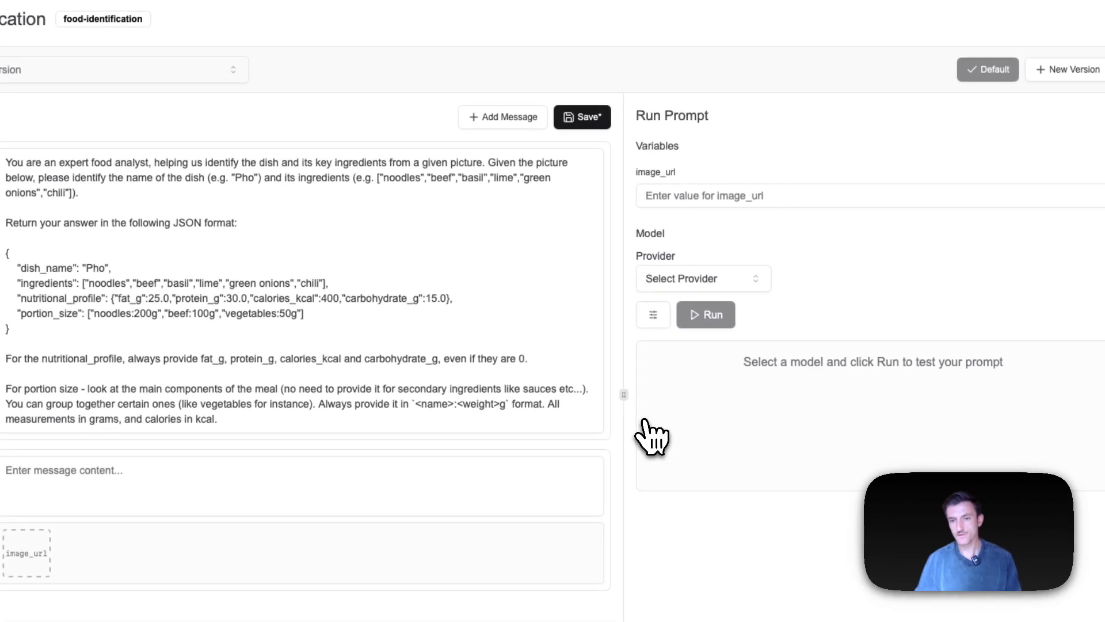
Choose OpenAI as the provider and gpt-4.1-mini as the model for running the prompt
left_click(693, 280)
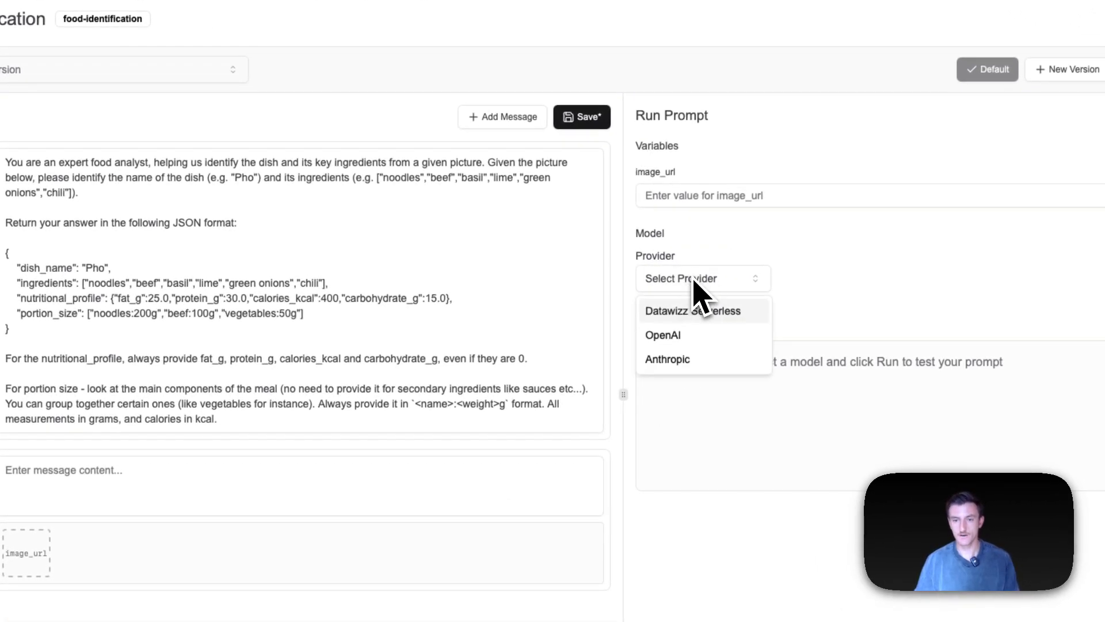
left_click(700, 336)
left_click(863, 282)
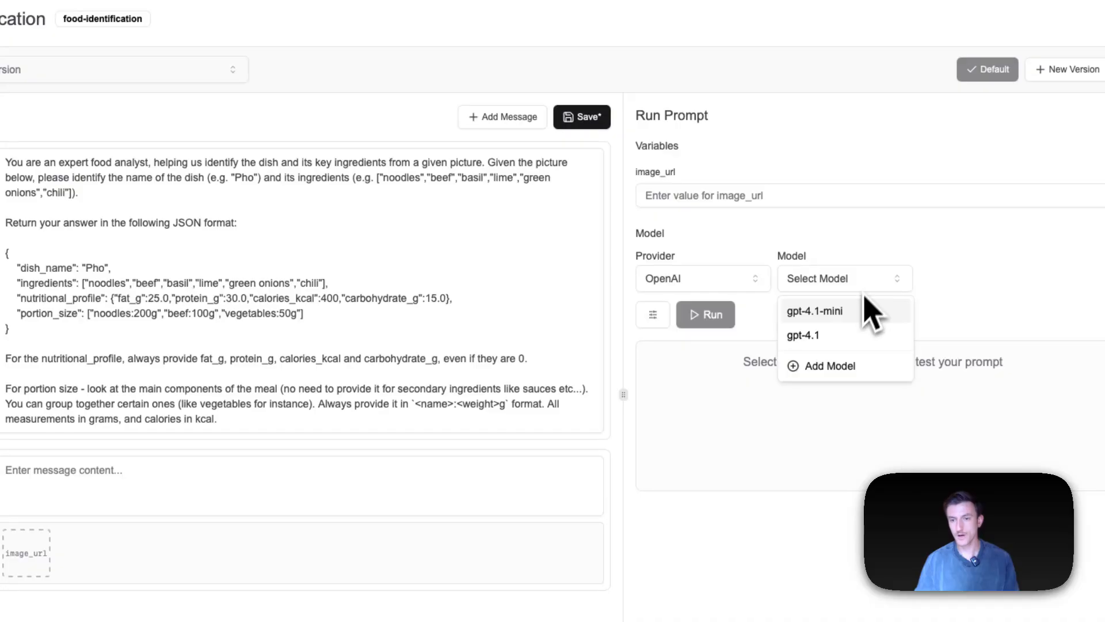
left_click(857, 311)
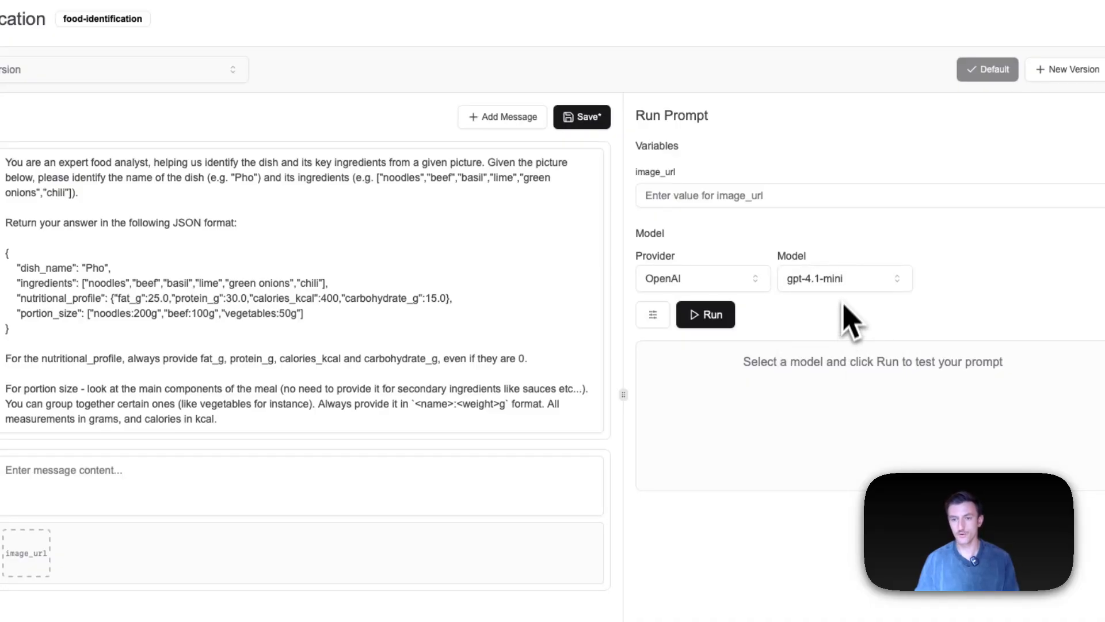
Run the prompt with the Fried Chicken row's image URL copied from the Hugging Face dataset as image_url, and save the prompt
left_click(795, 16)
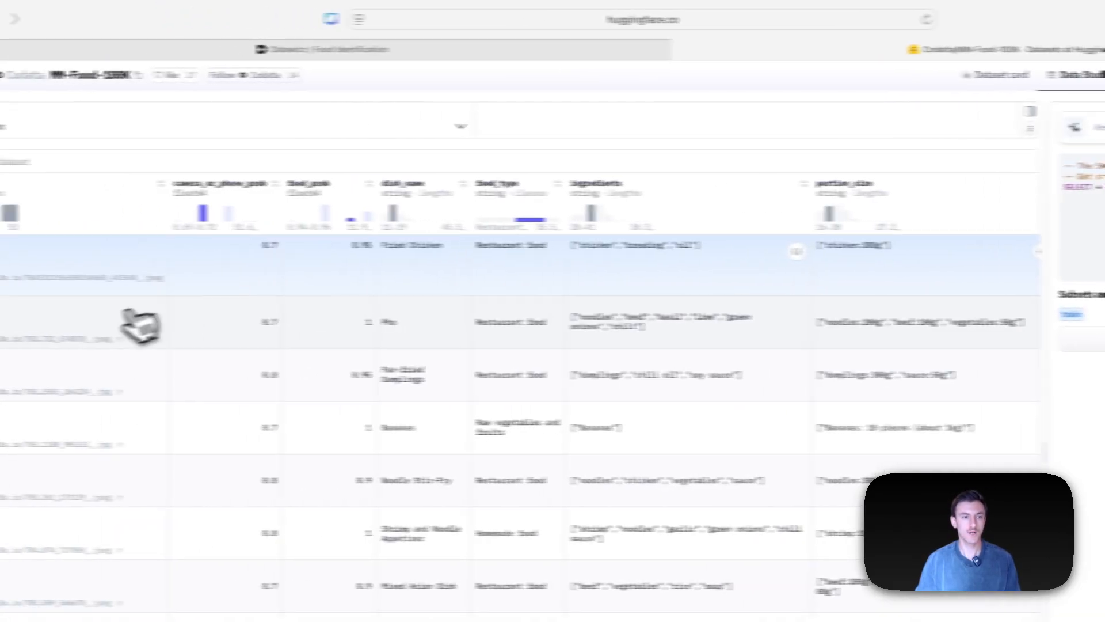
left_click_drag(59, 279, 32, 281)
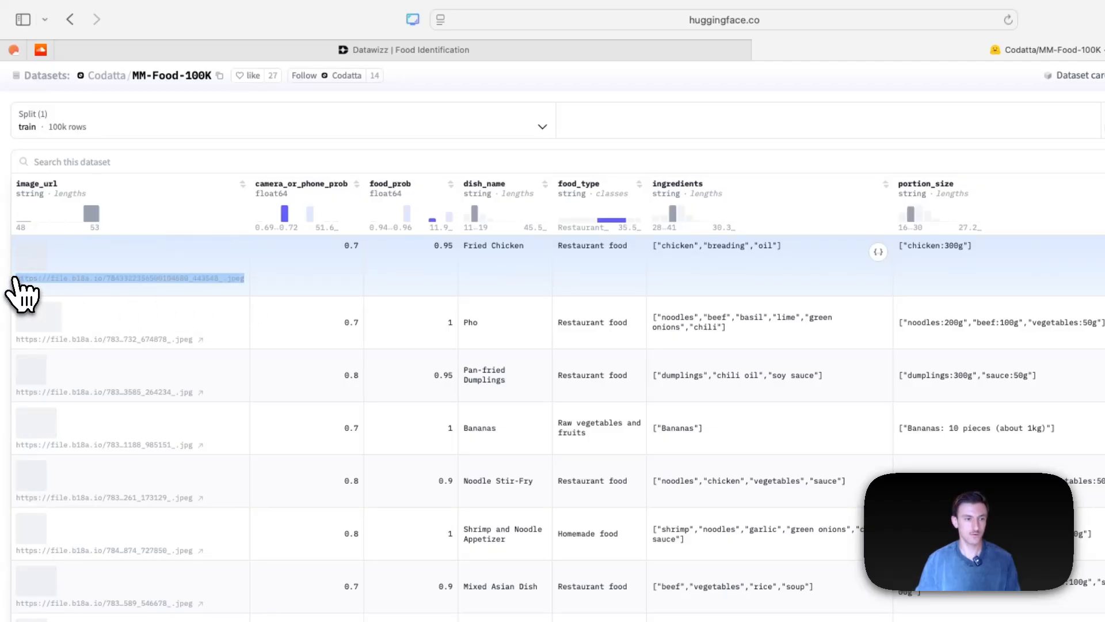
key("super+c")
left_click(495, 53)
left_click(926, 269)
key("super+v")
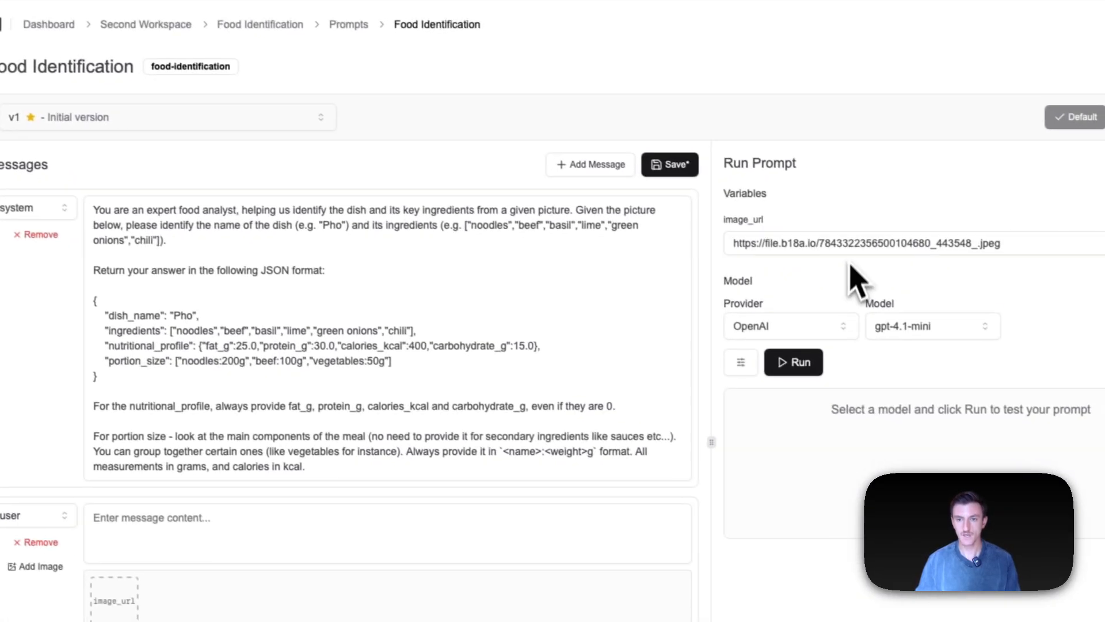
left_click(800, 367)
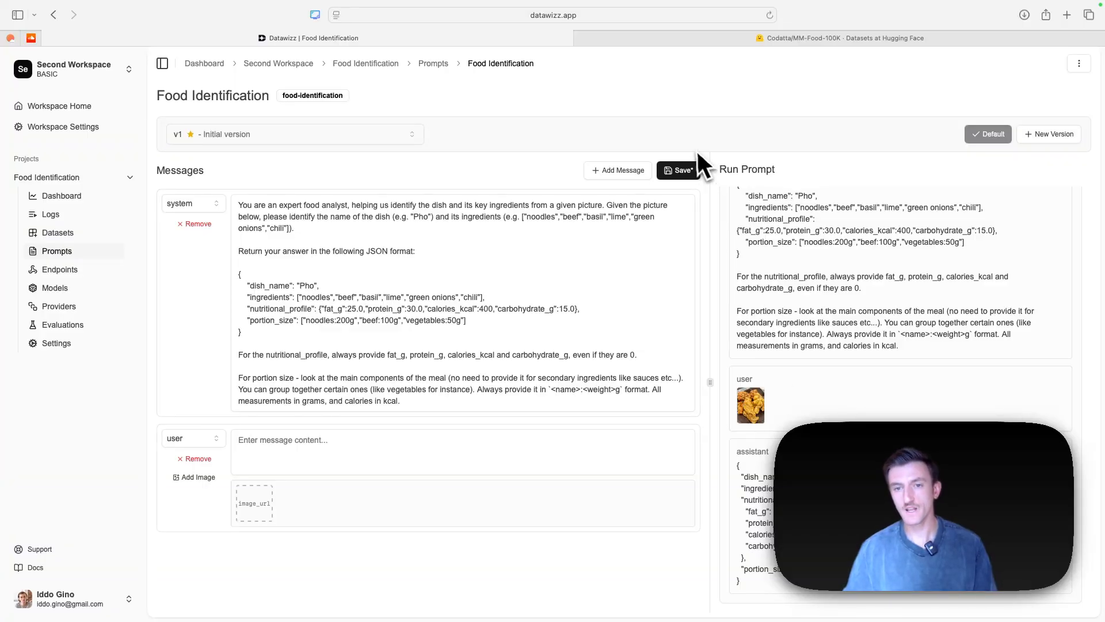
left_click(678, 170)
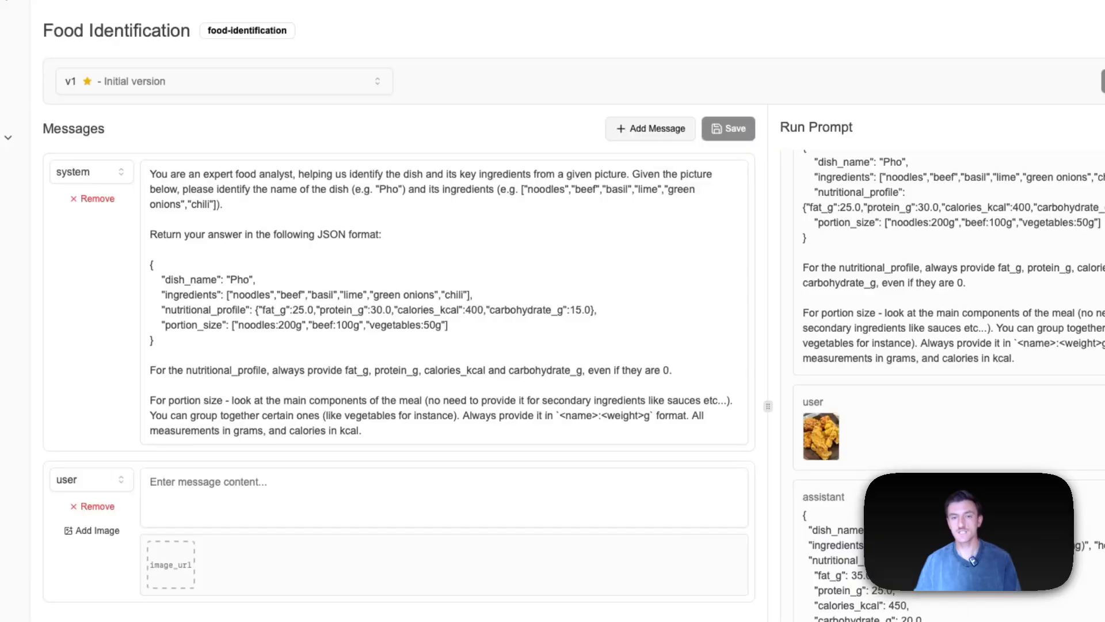
Add an assistant message with a JSON template using {{dish_name}}, {{ingredients}}, {{nutritional_profile}} and {{portion_size}}, and save the prompt
left_click(654, 130)
left_click(119, 621)
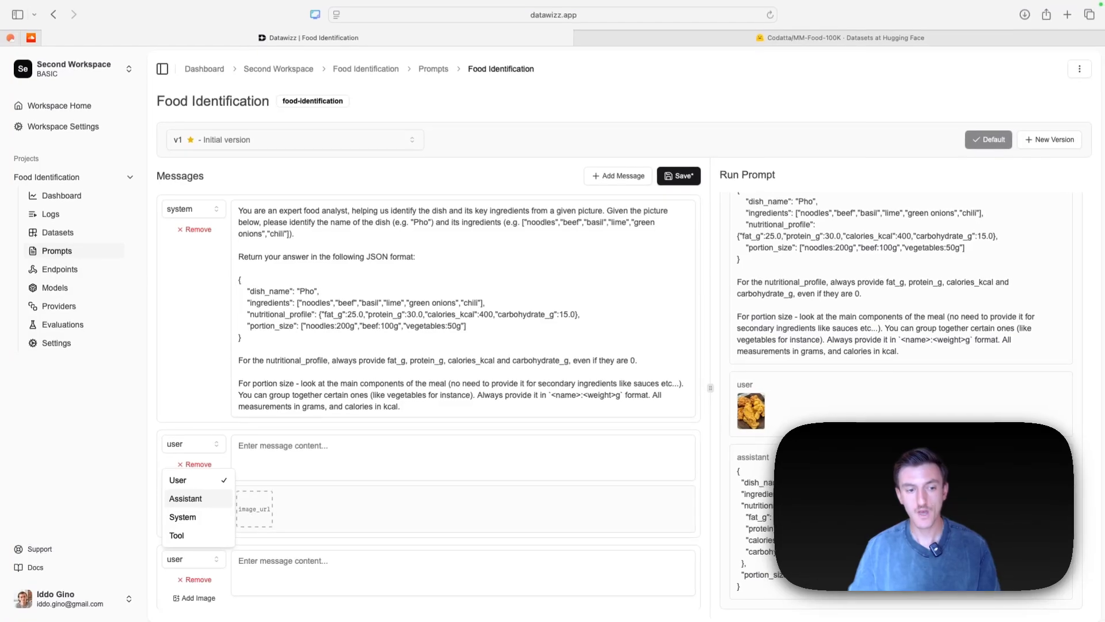
left_click(186, 498)
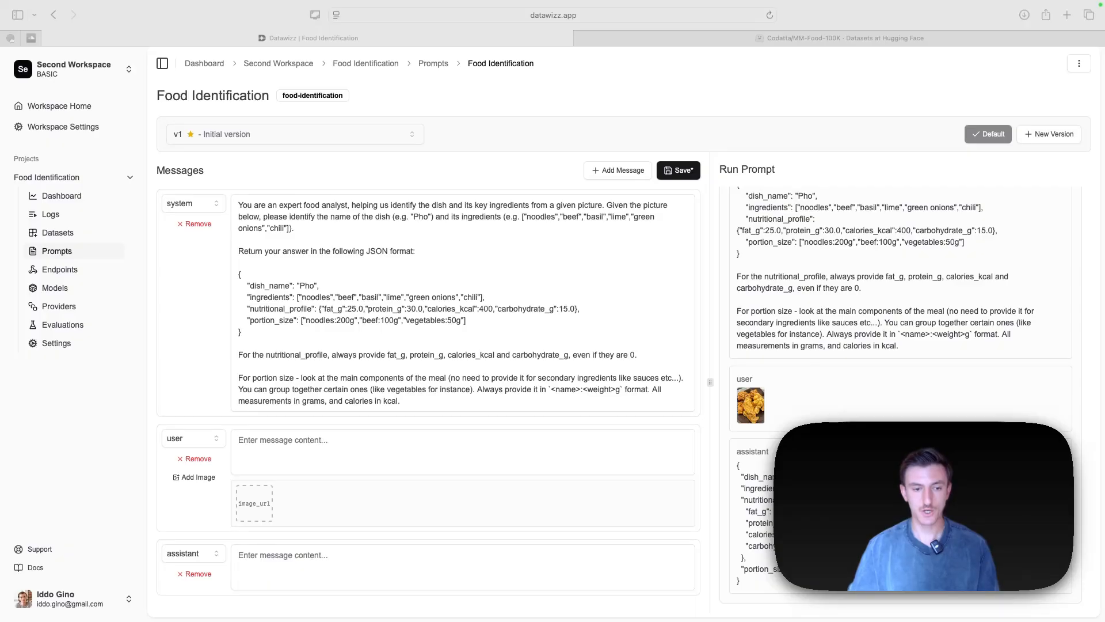
left_click(309, 563)
key("super+v")
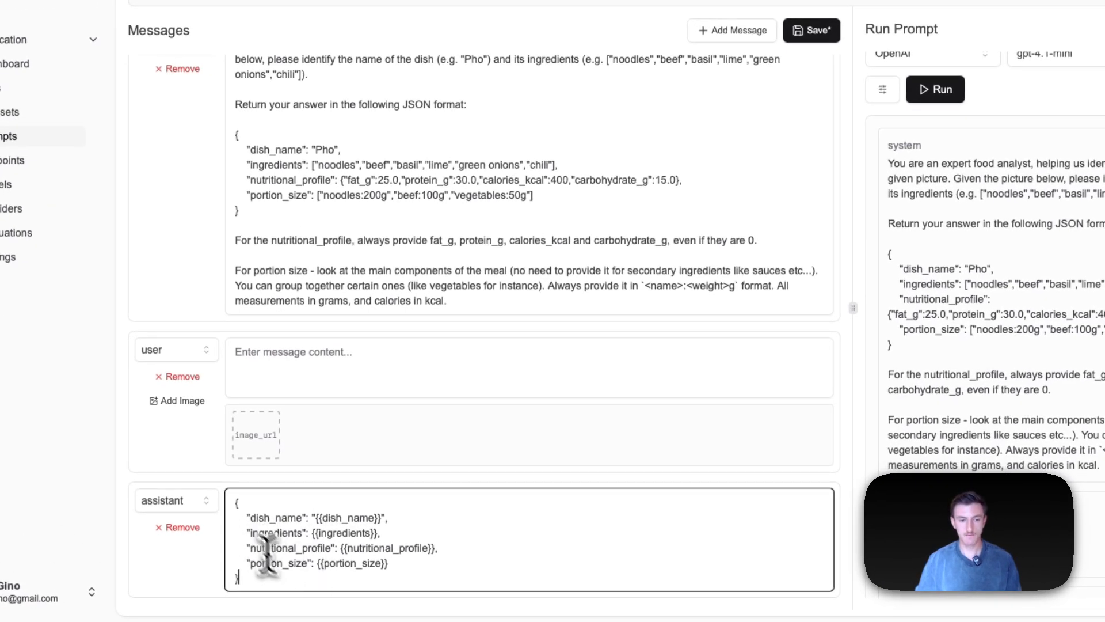
scroll(1030, 438, "down", 5)
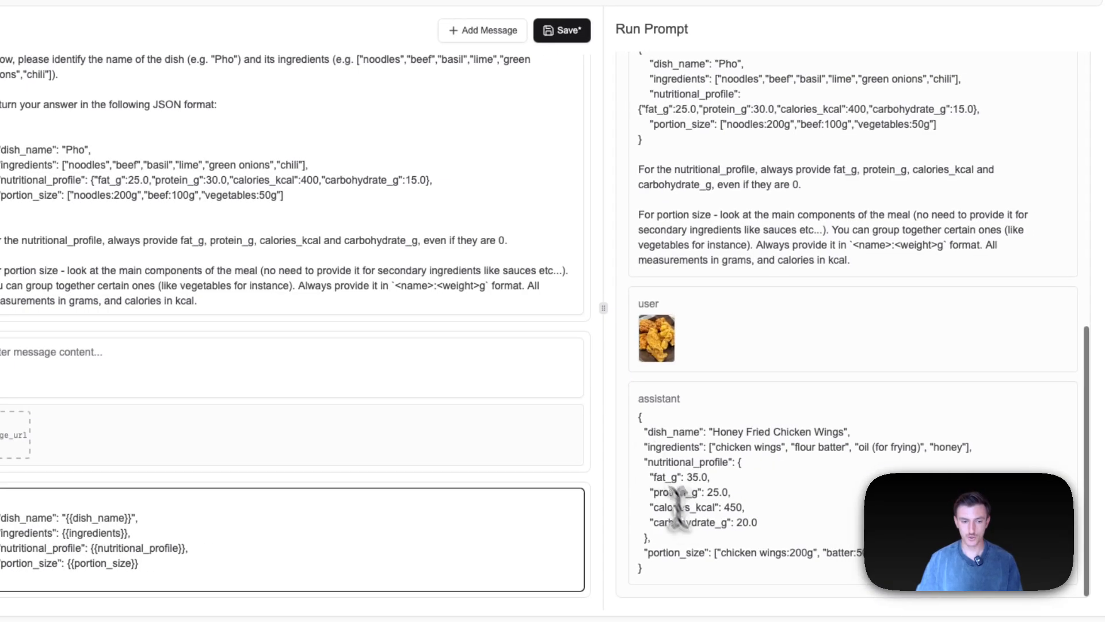
scroll(683, 496, "up", 3)
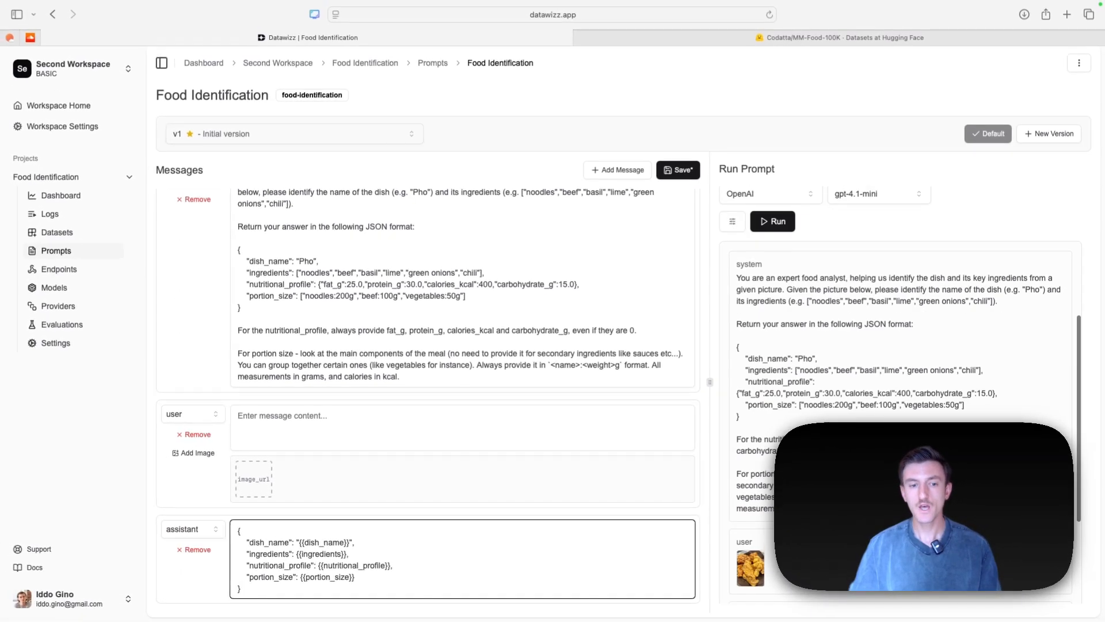
scroll(771, 442, "up", 5)
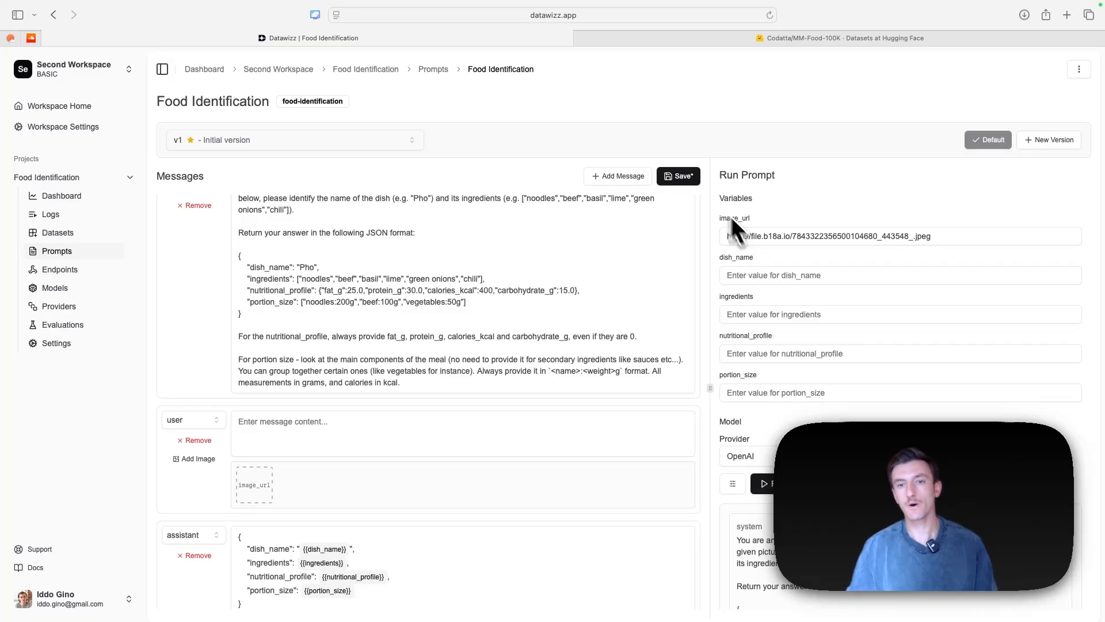
left_click(680, 176)
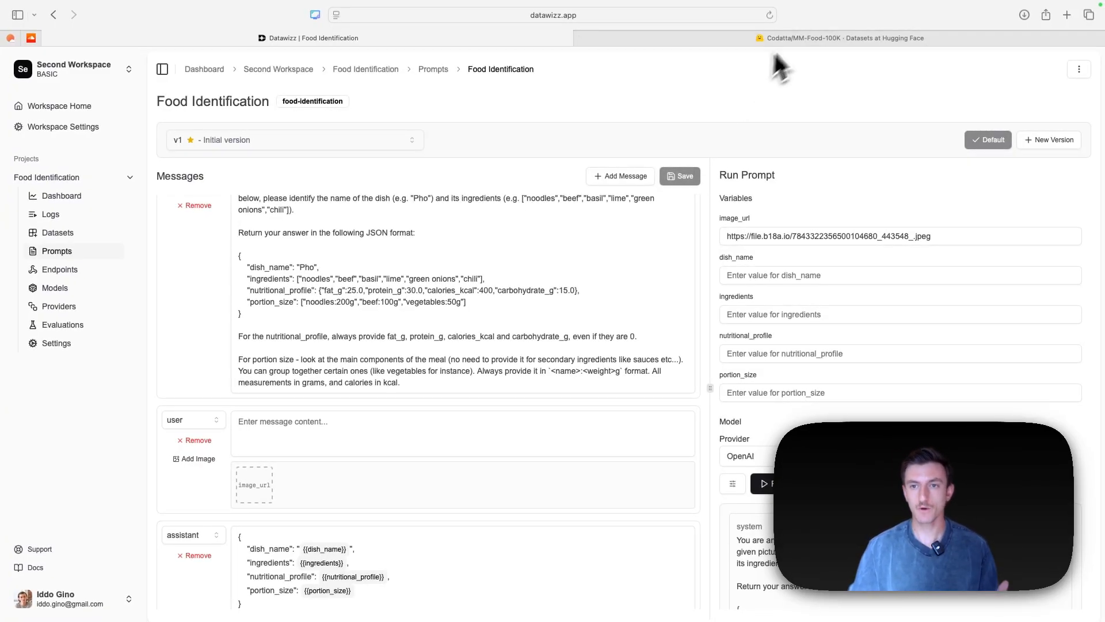
Return to the MM-Food-100K dataset on Hugging Face, open its file listing, and switch to the desktop
left_click(800, 39)
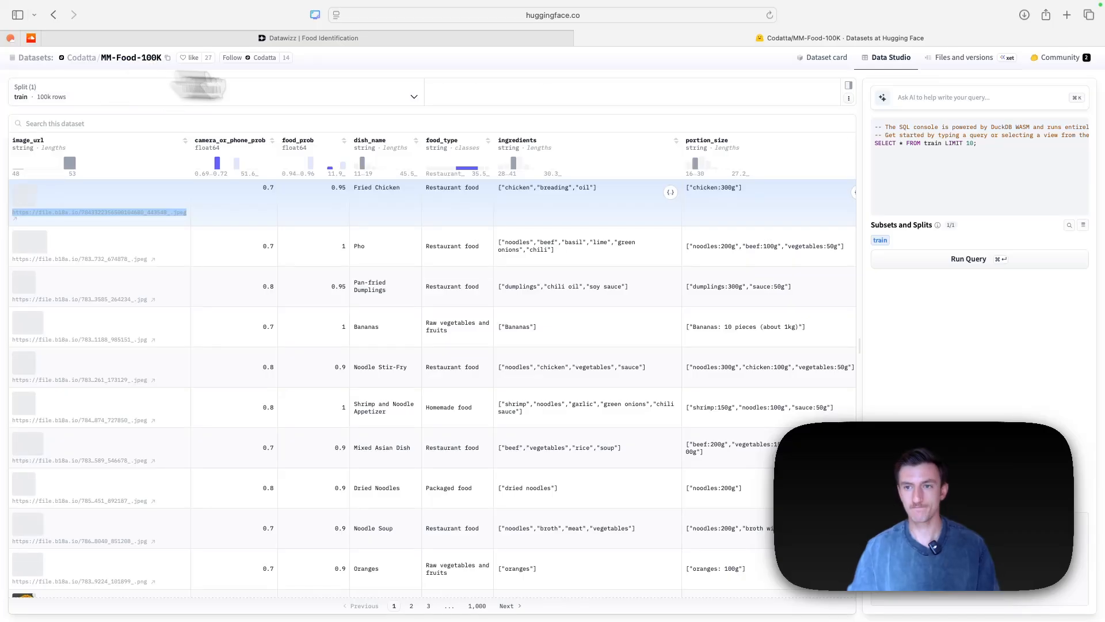
left_click(994, 60)
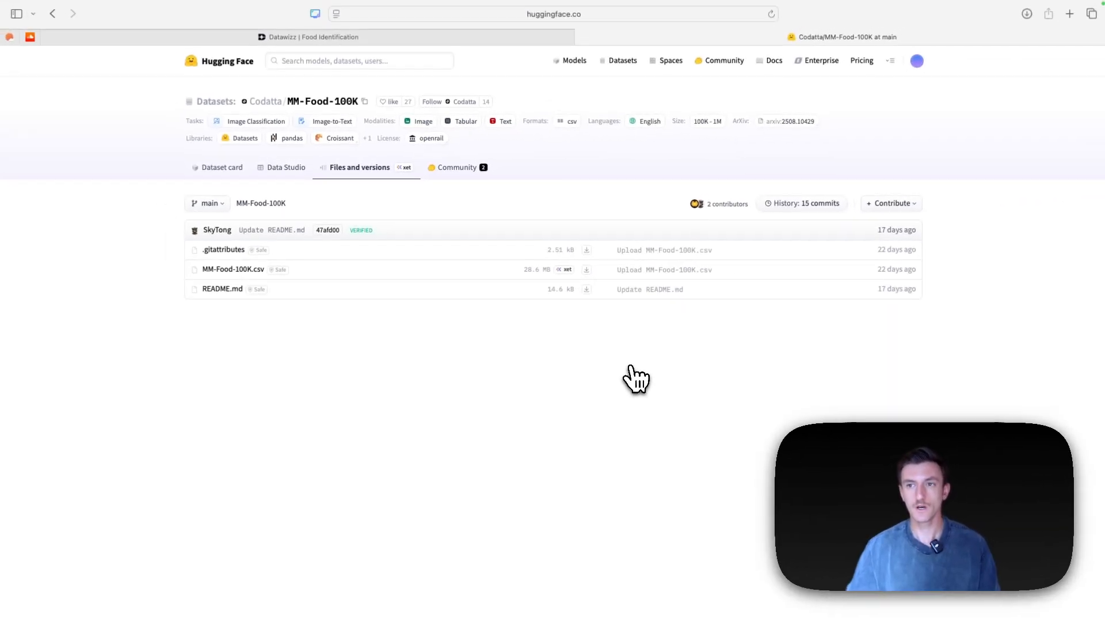
key("ctrl+Left")
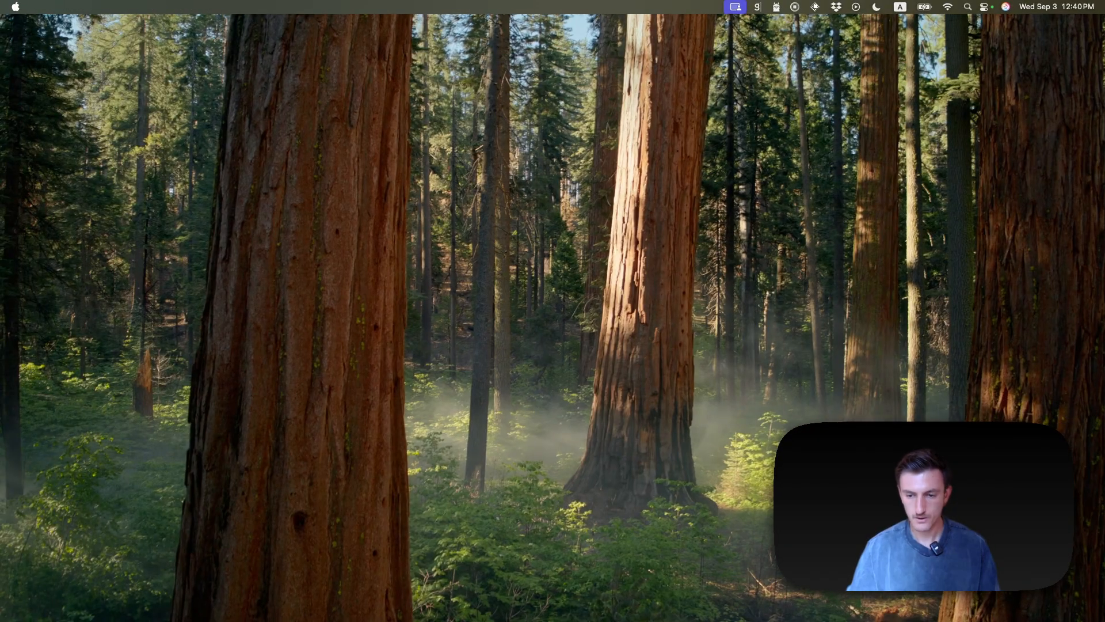
Open the downloaded MM-Food-100K file from Downloads in Numbers and select the Fried Chicken cell in the dish_name column
left_click(915, 602)
left_click(936, 402)
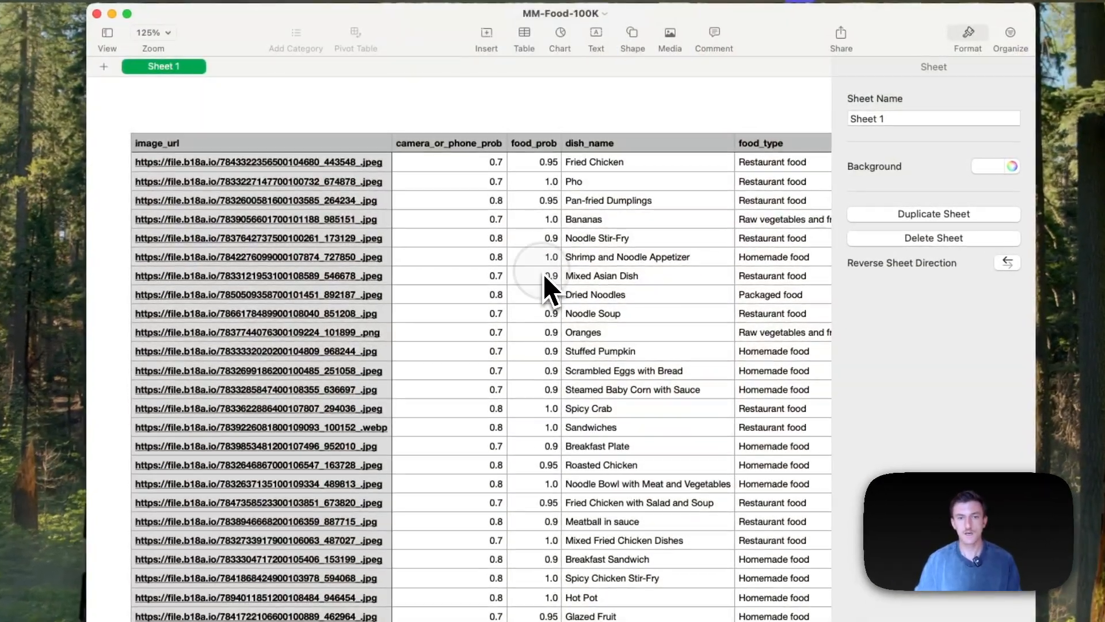
left_click(485, 187)
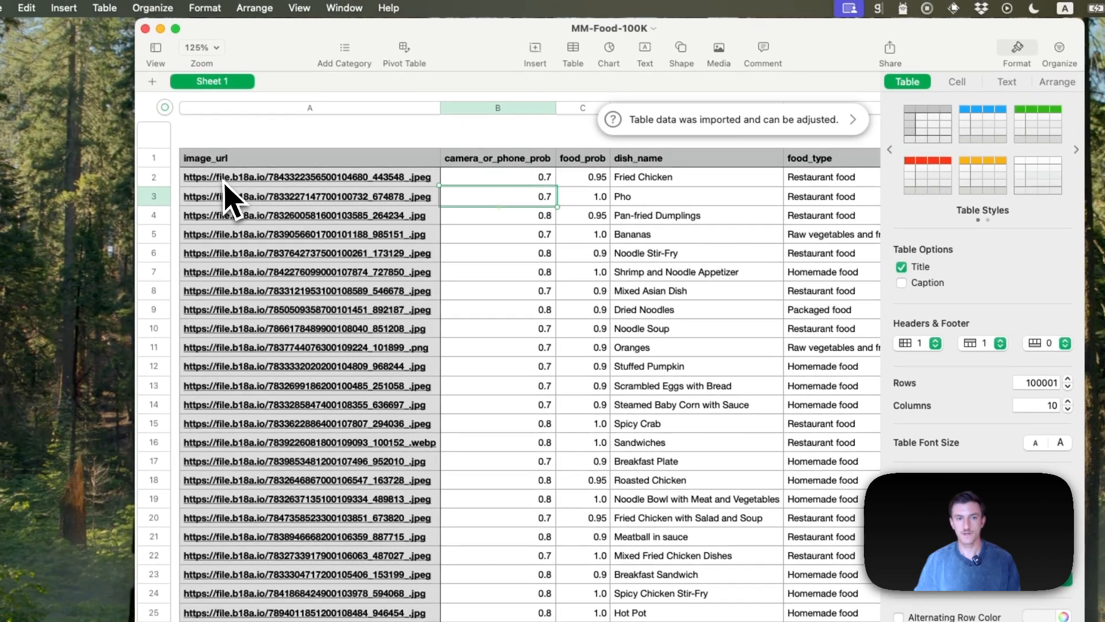
left_click(670, 170)
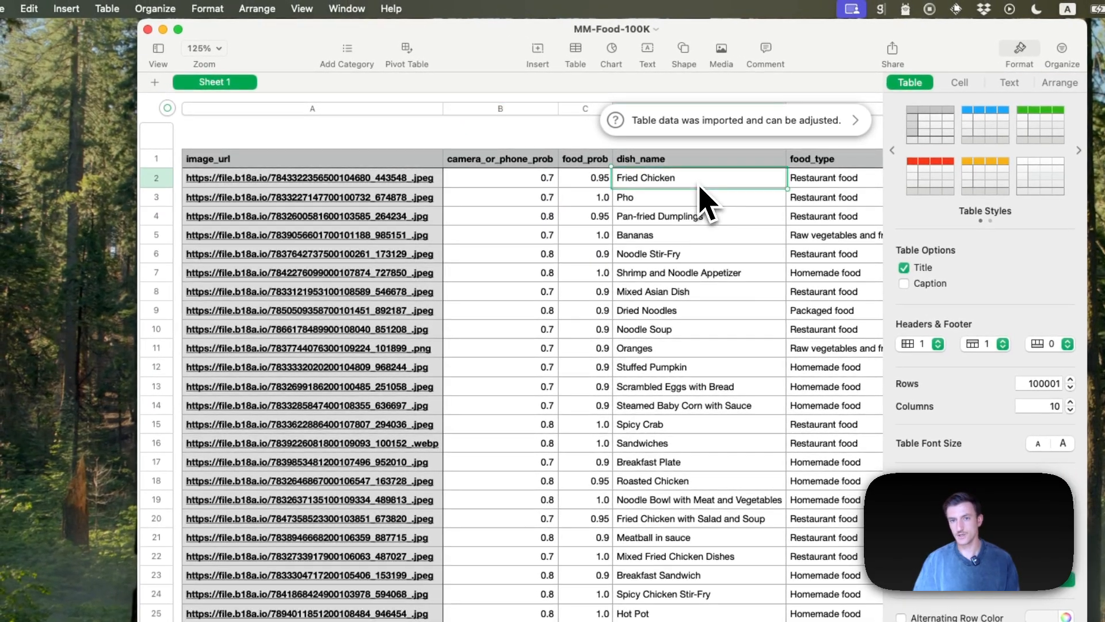
Examine the columns of the Fried Chicken row across to sub_dt and back towards image_url
key("Right")
key("Right")
key("Right")
key("Right")
key("Right")
key("Right")
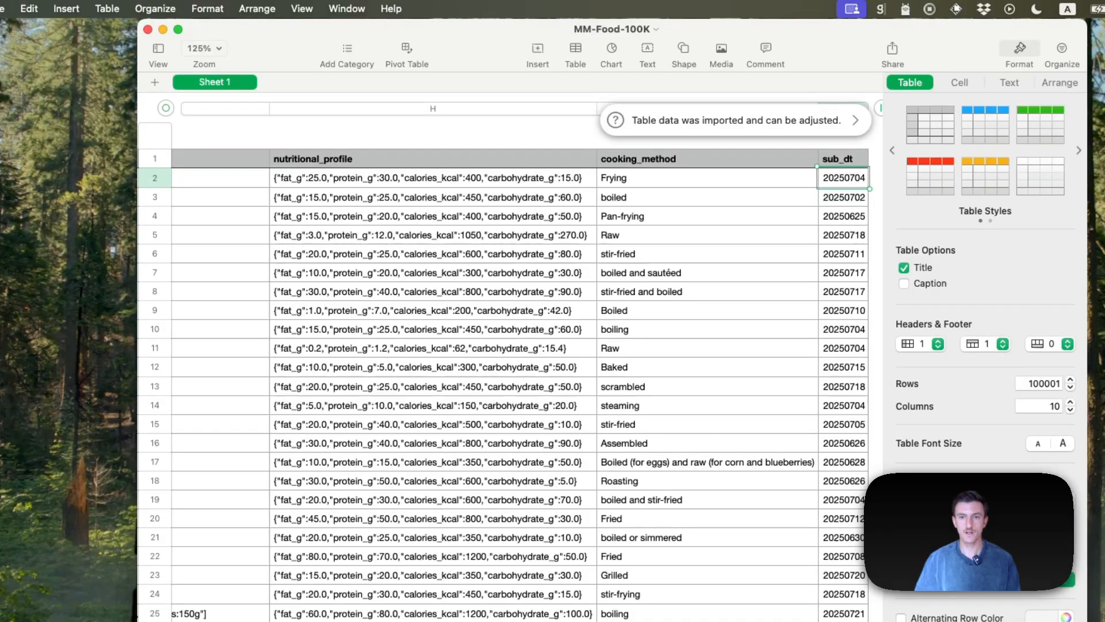
key("Left")
key("Left")
key("Left")
key("Left")
key("Left")
key("Left")
key("Left")
key("Left")
key("Left")
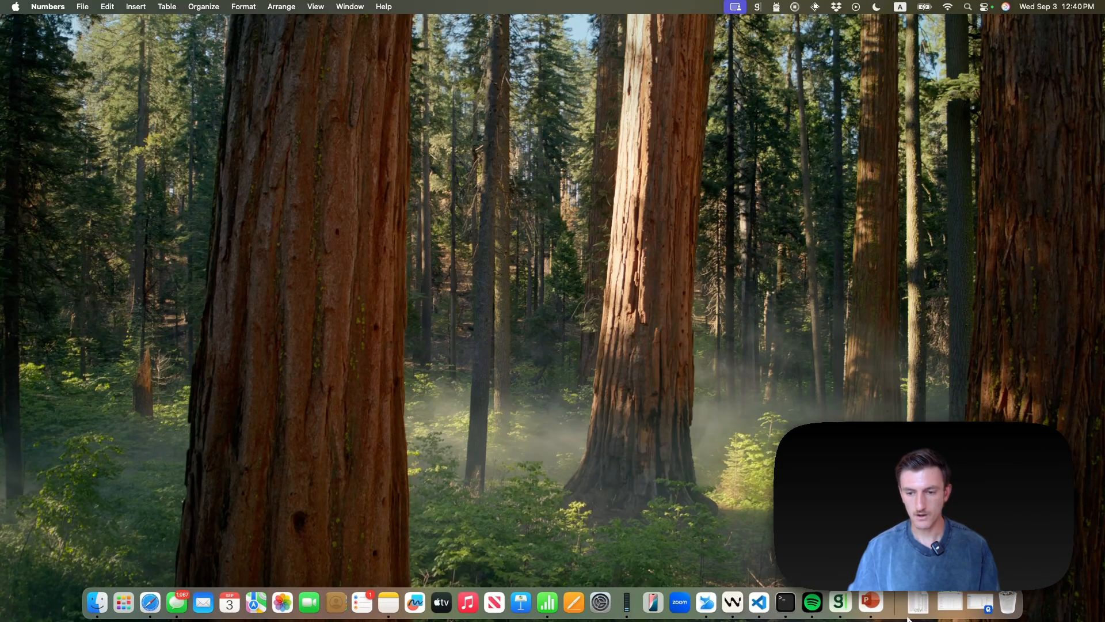
Switch to Terminal, run head -1001 ~/Downloads/MM-Food-100K.csv > ~/Downloads/MM-Food-1K.csv, and check Downloads for the new file
left_click(799, 602)
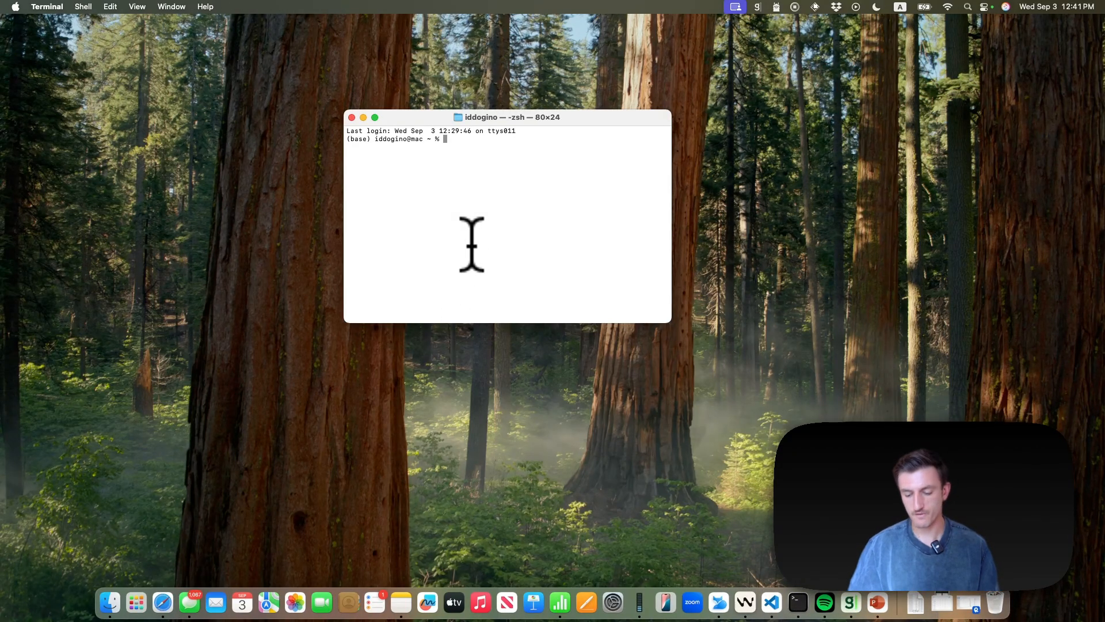
type("head -1001 ~/Downloads/MM-Food-100K.csv > ~/Downloads/MM-Food-1K.csv")
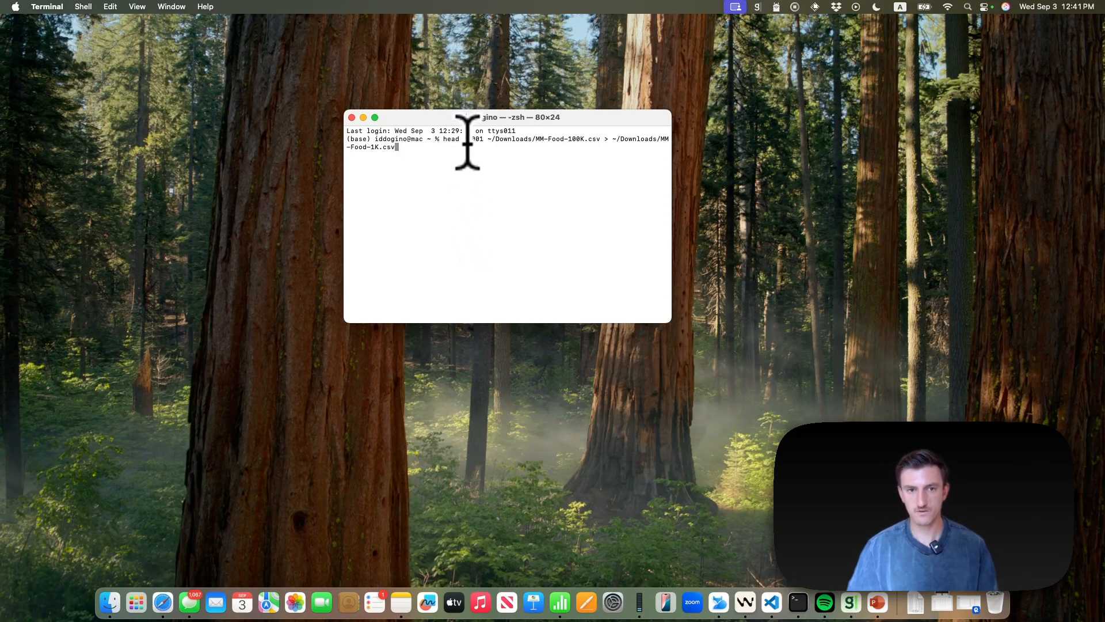
key("Return")
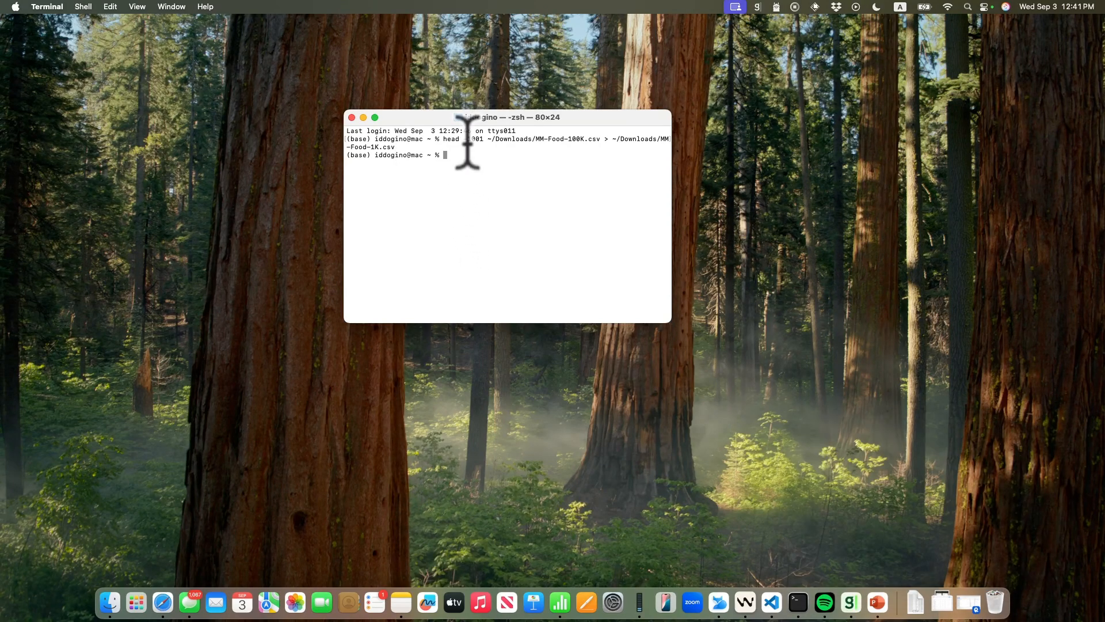
left_click(915, 602)
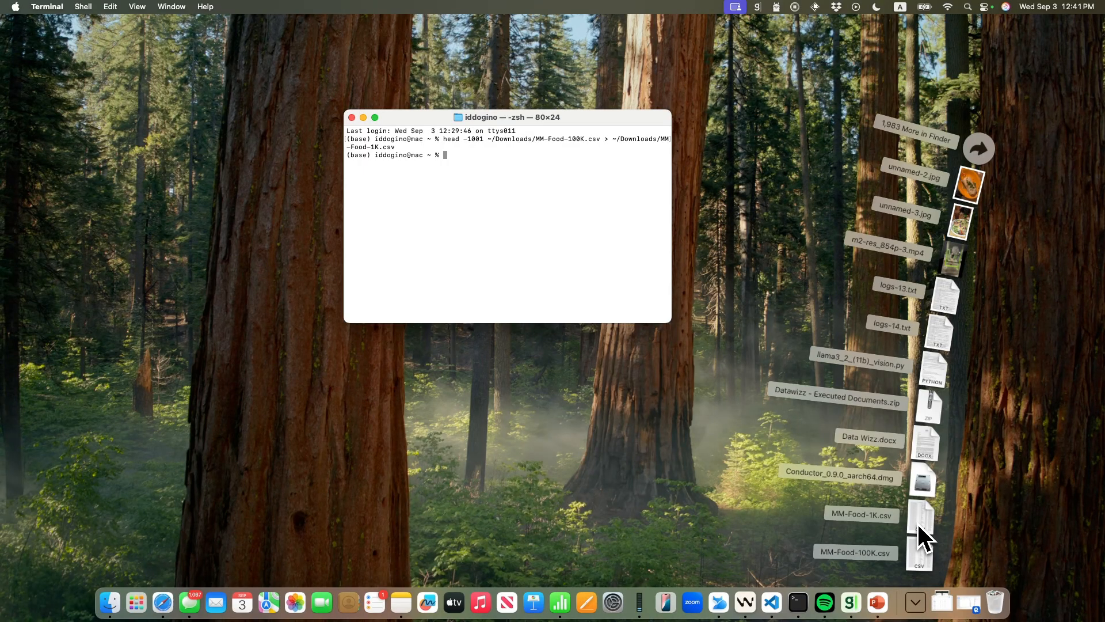
left_click(531, 286)
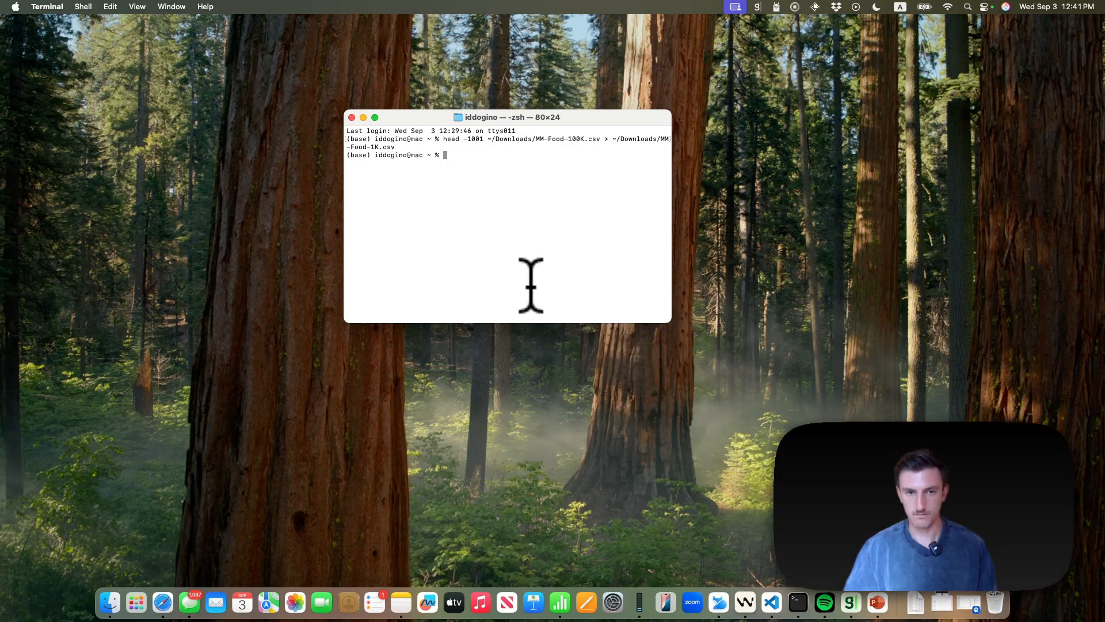
Return to Datawizz and create a dataset named MM-Food-1K in the Food Identification project
key("ctrl+Right")
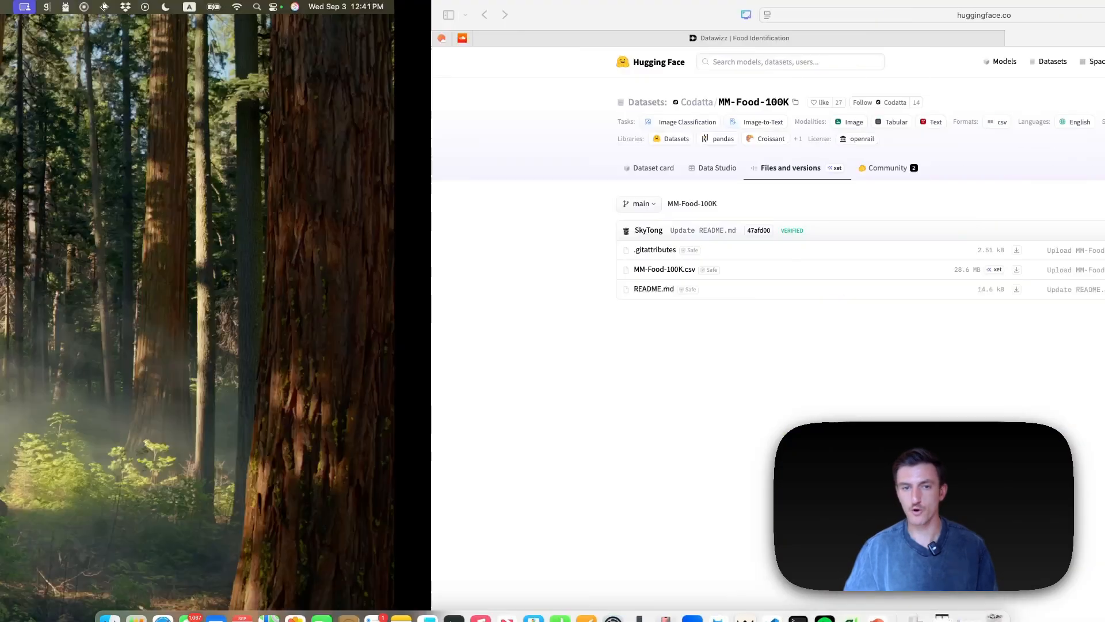
left_click(282, 50)
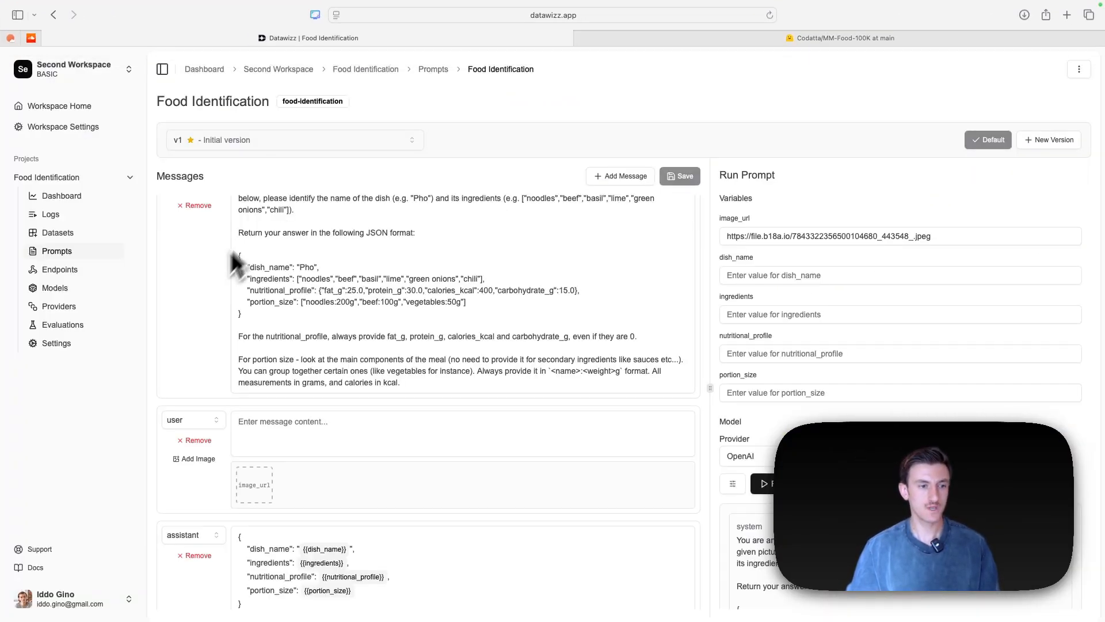
left_click(87, 236)
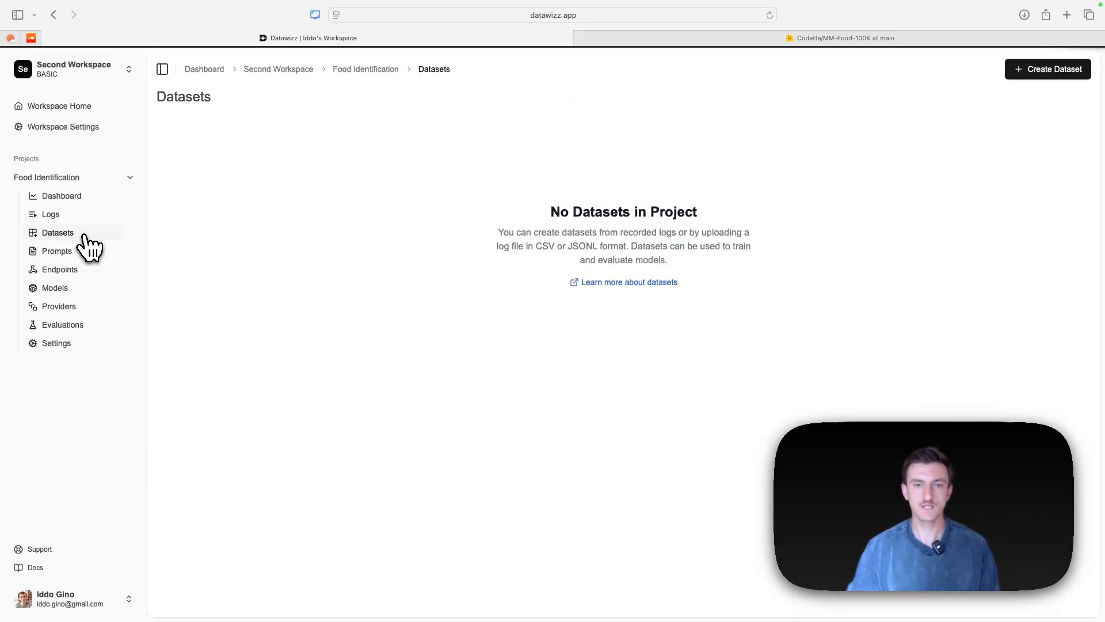
left_click(1044, 71)
type("MM-Food-1K")
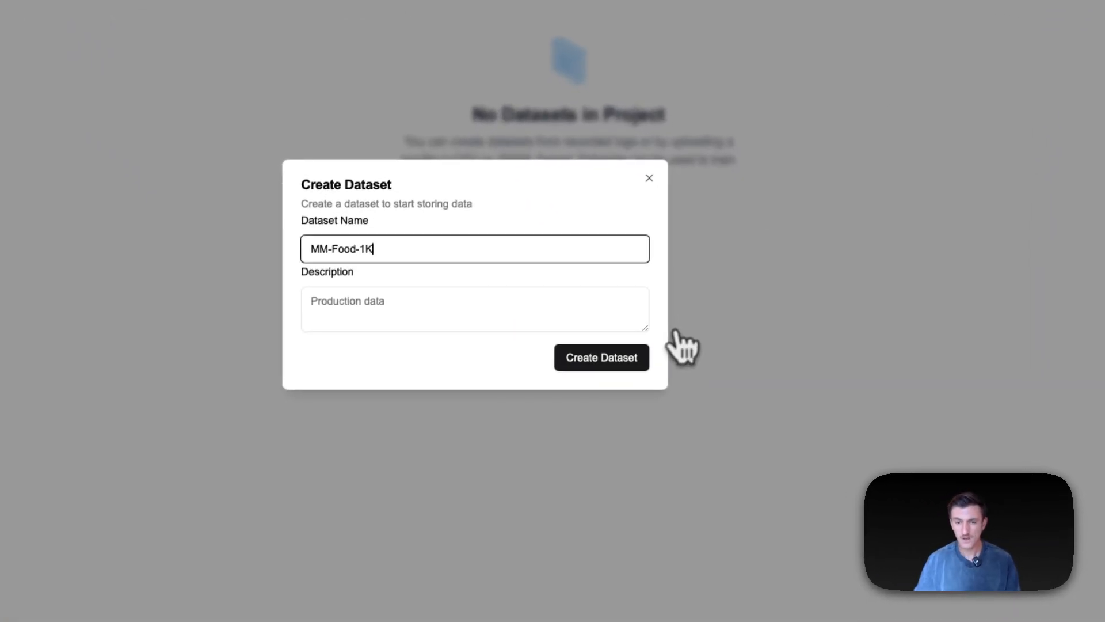
left_click(610, 365)
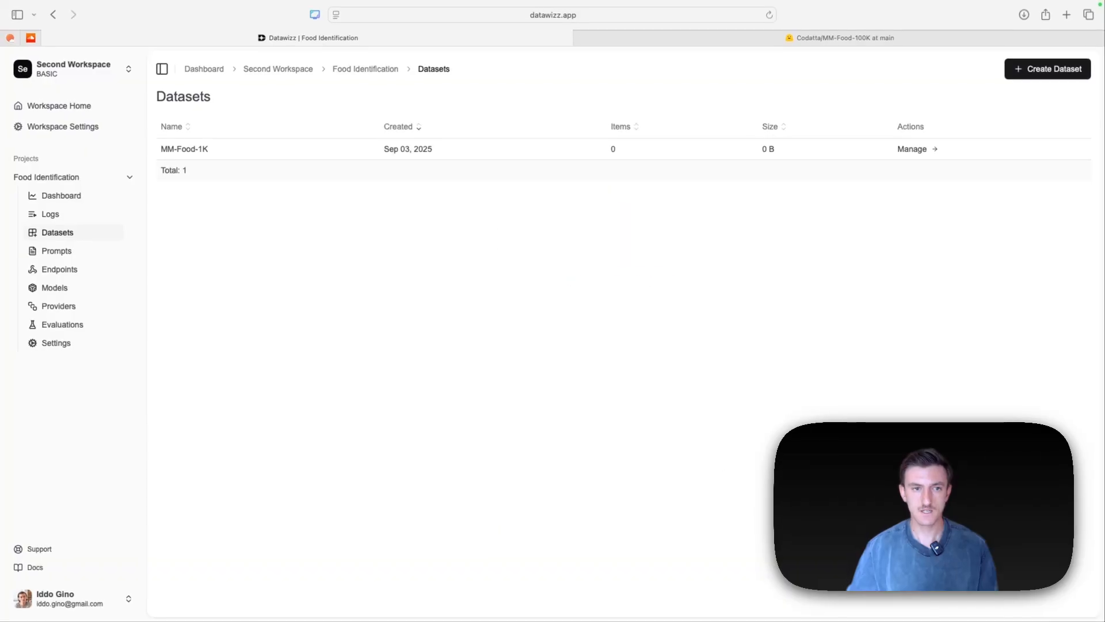
Start a CSV import into the MM-Food-1K dataset with MM-Food-1K.csv from Downloads, and proceed to prompt selection
left_click(915, 149)
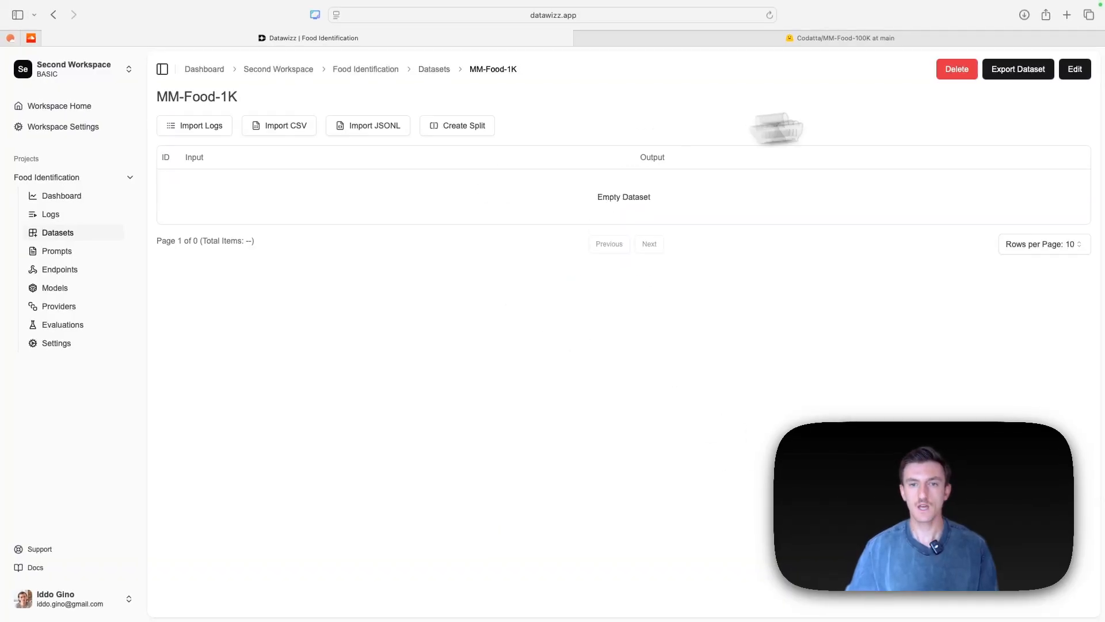
left_click(296, 136)
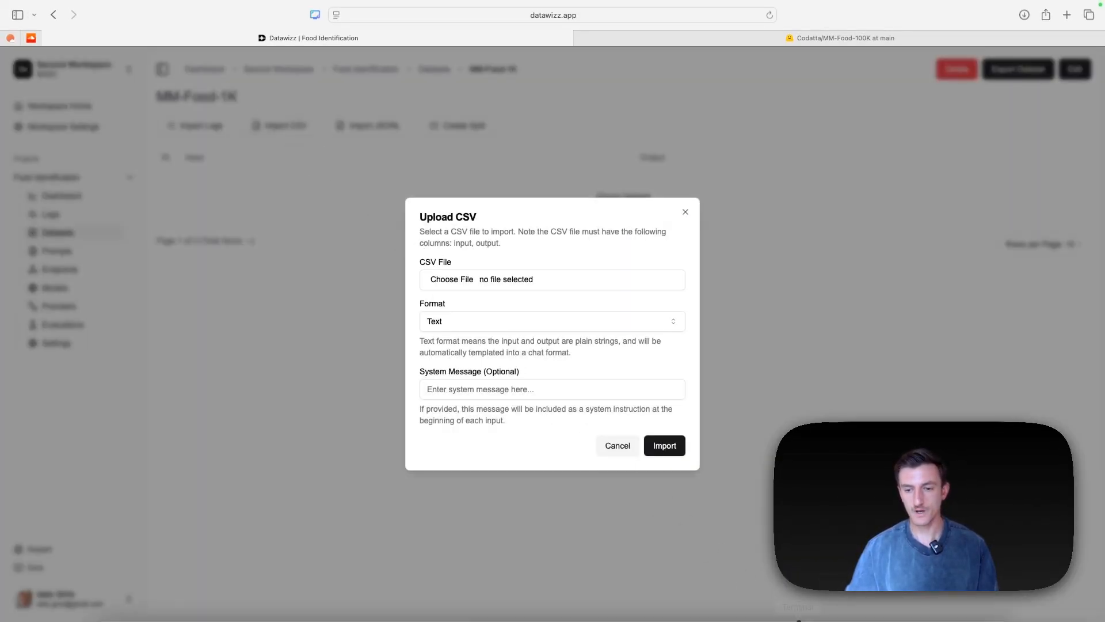
mouse_move(889, 617)
left_click(920, 606)
left_click_drag(918, 557, 456, 279)
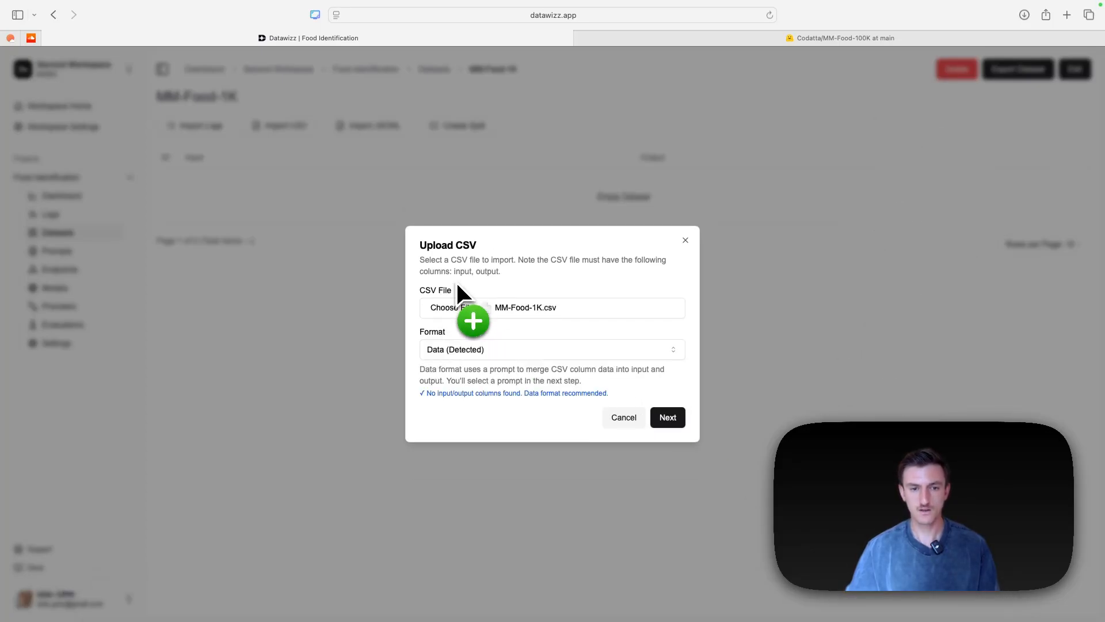
left_click(667, 417)
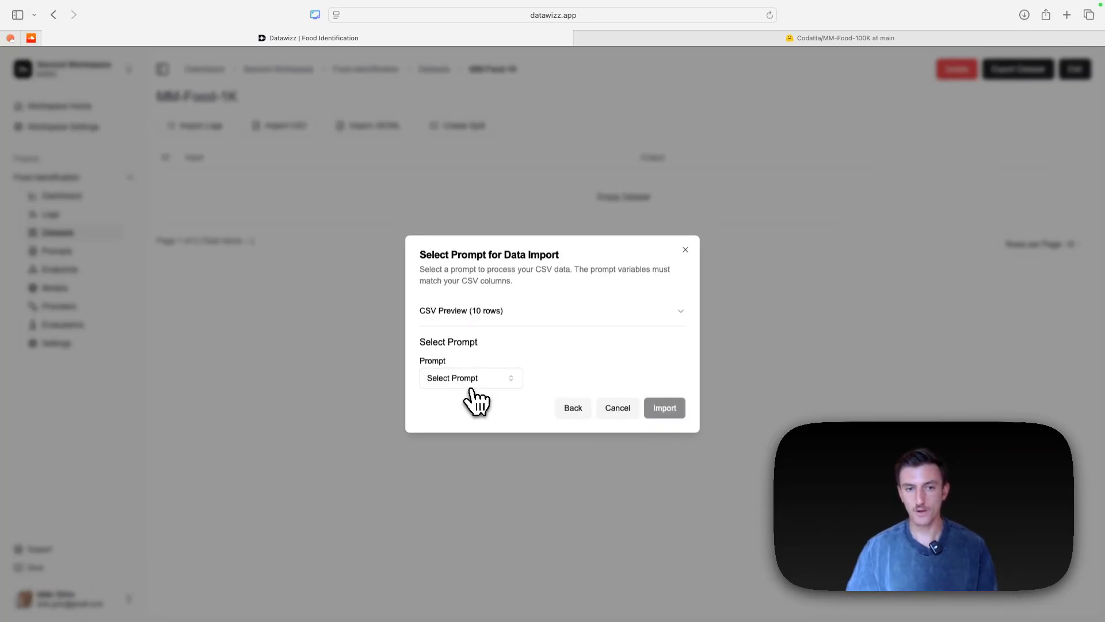
Review the MM-Food-100K columns in Hugging Face Data Studio and the CSV preview in the Datawizz import dialog
left_click(748, 39)
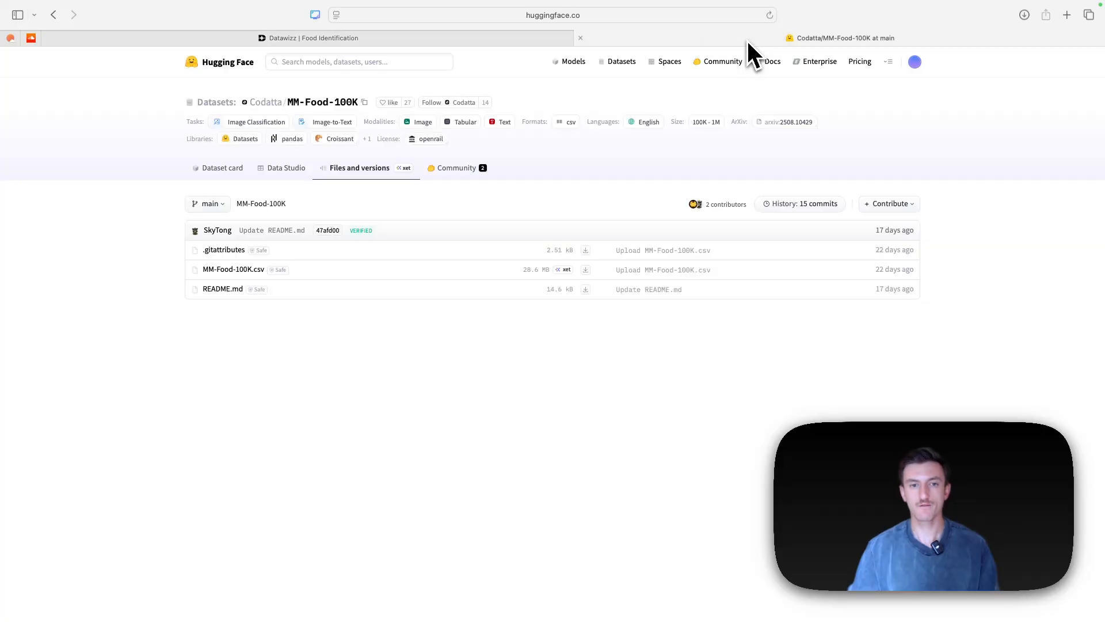
left_click(266, 169)
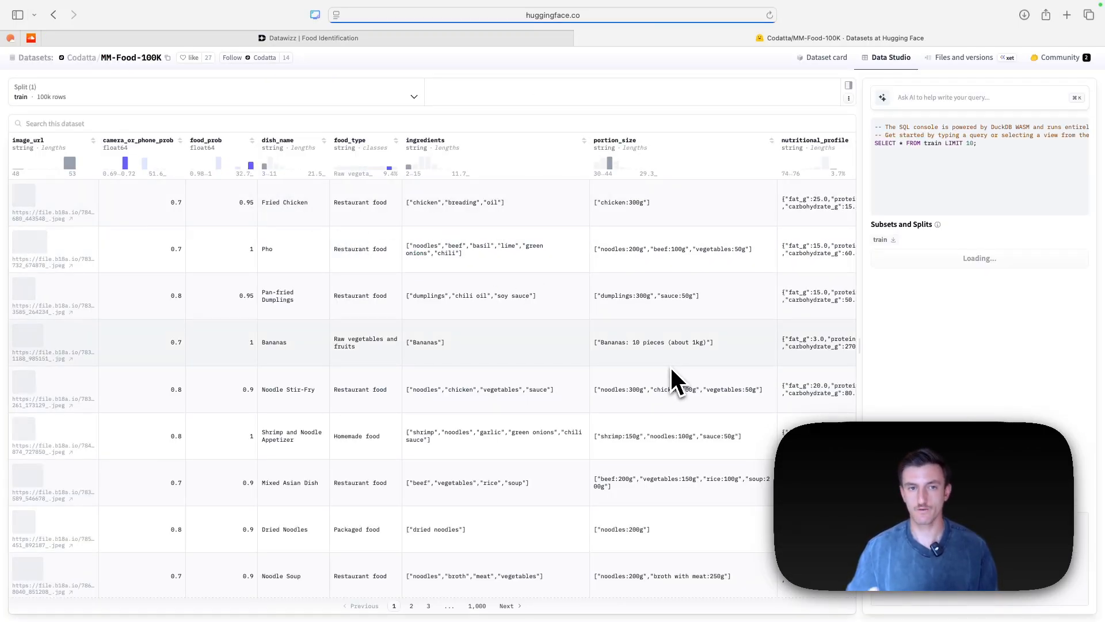
left_click(358, 39)
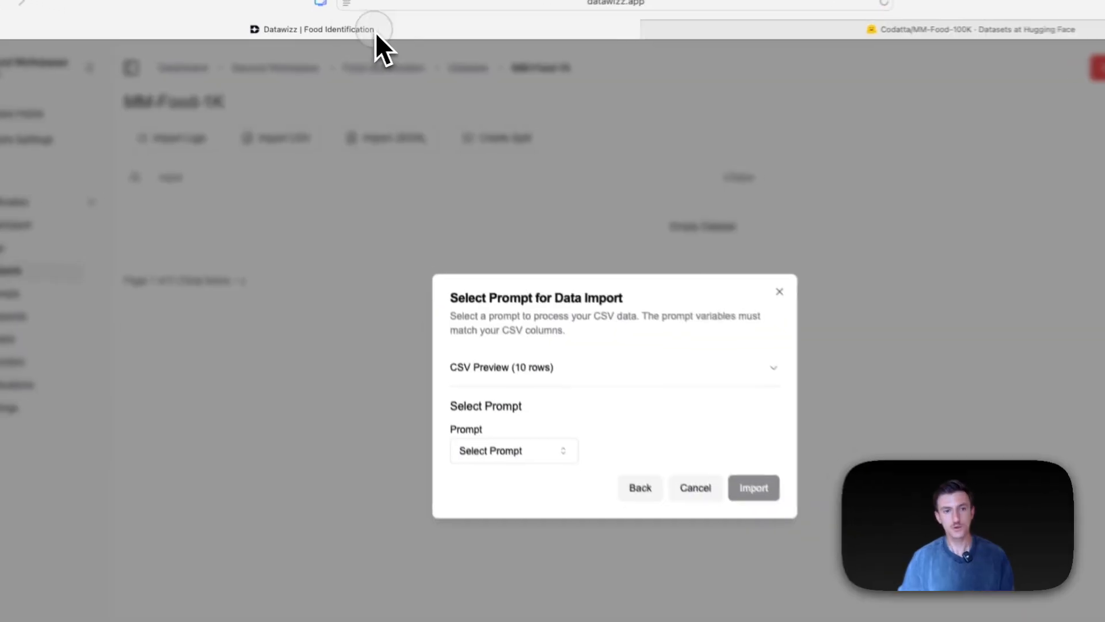
left_click(610, 368)
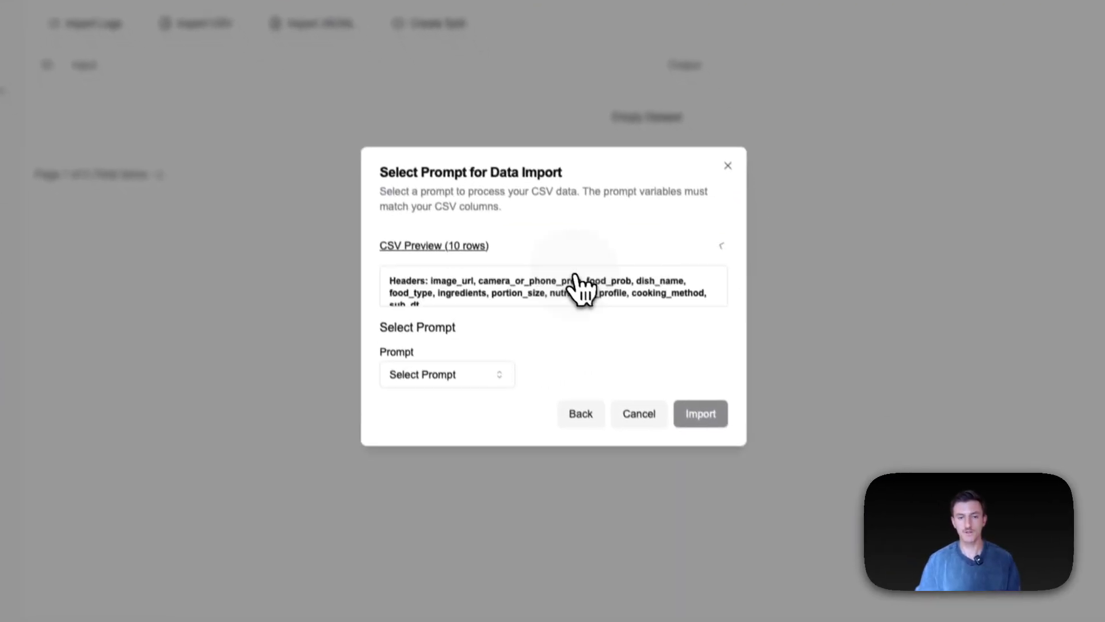
Select the Food Identification prompt, version 1 (Default), for the CSV import
left_click(489, 401)
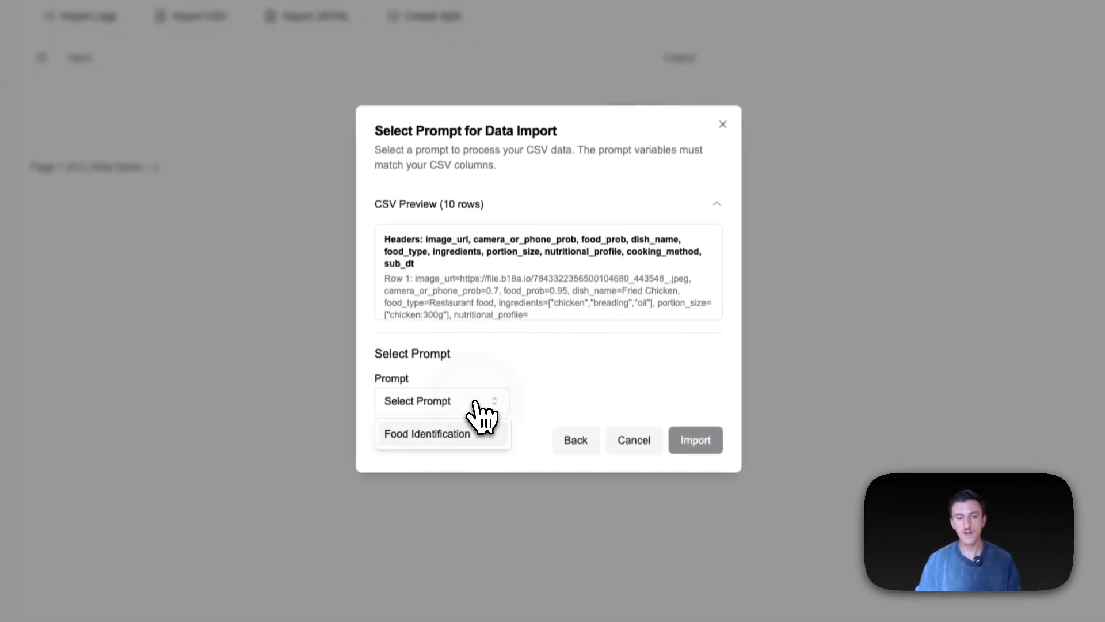
left_click(478, 432)
left_click(532, 410)
left_click(554, 433)
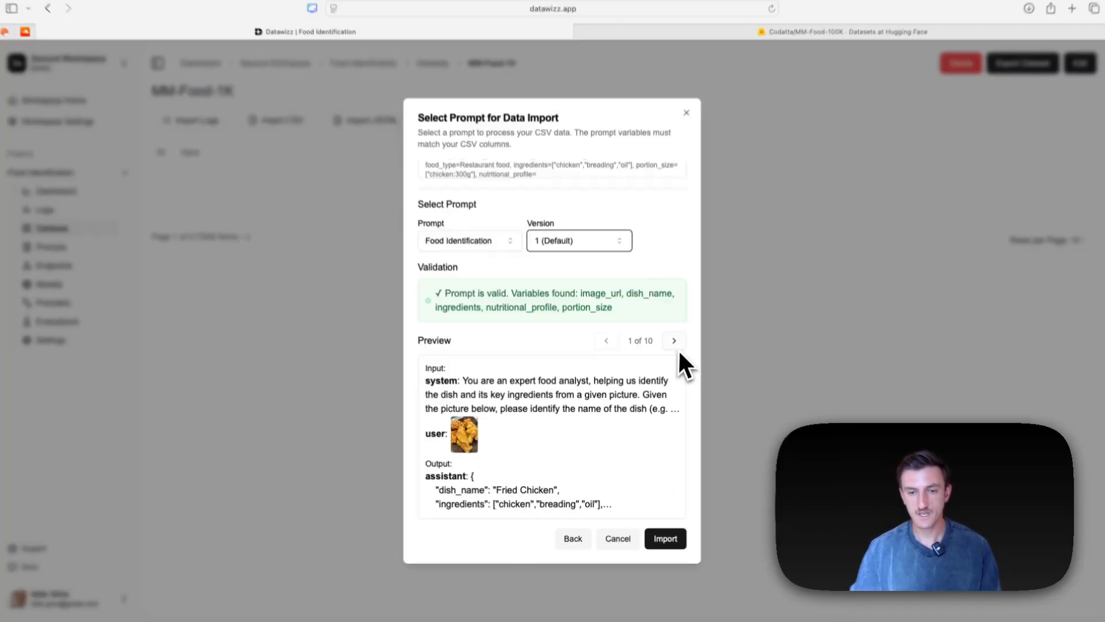
Preview the second and third sample records, import the CSV data, and close the import dialog
left_click(675, 342)
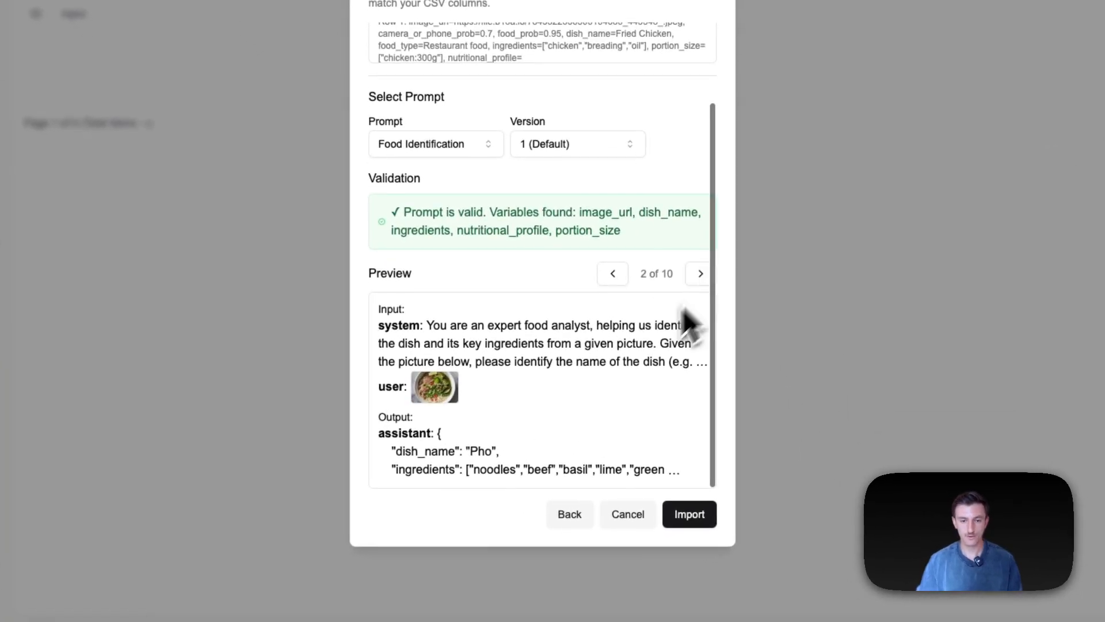
left_click(699, 274)
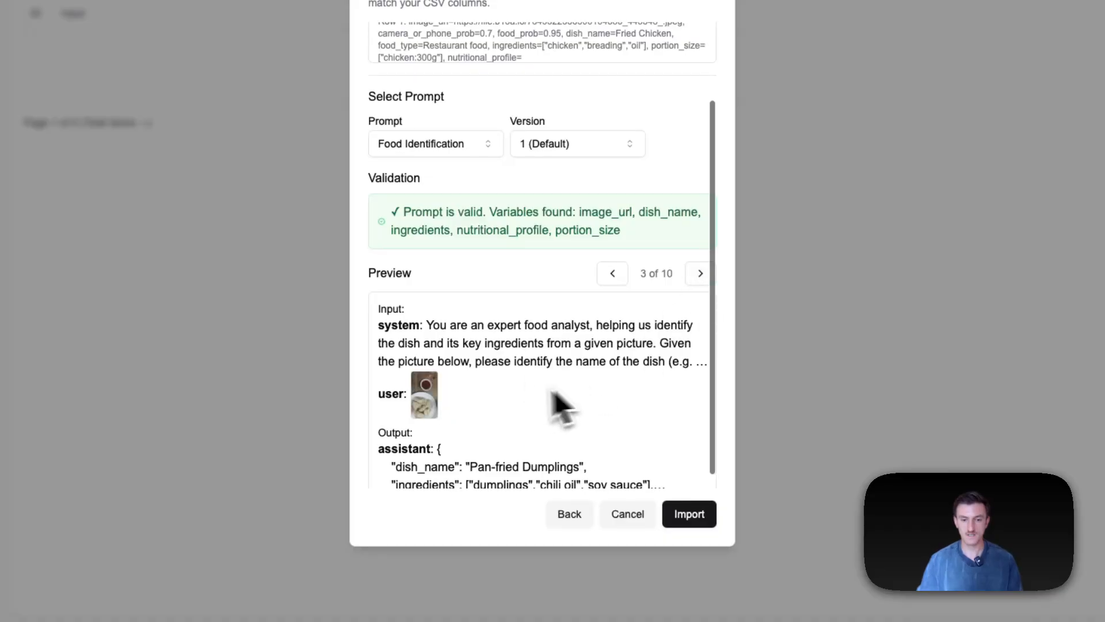
left_click(693, 517)
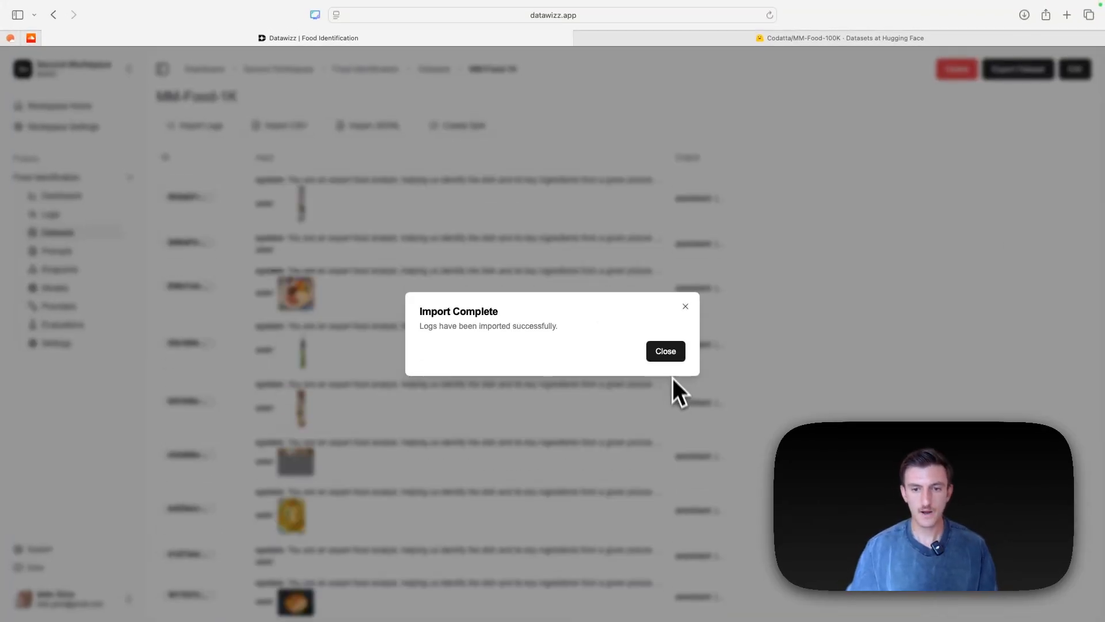
left_click(663, 351)
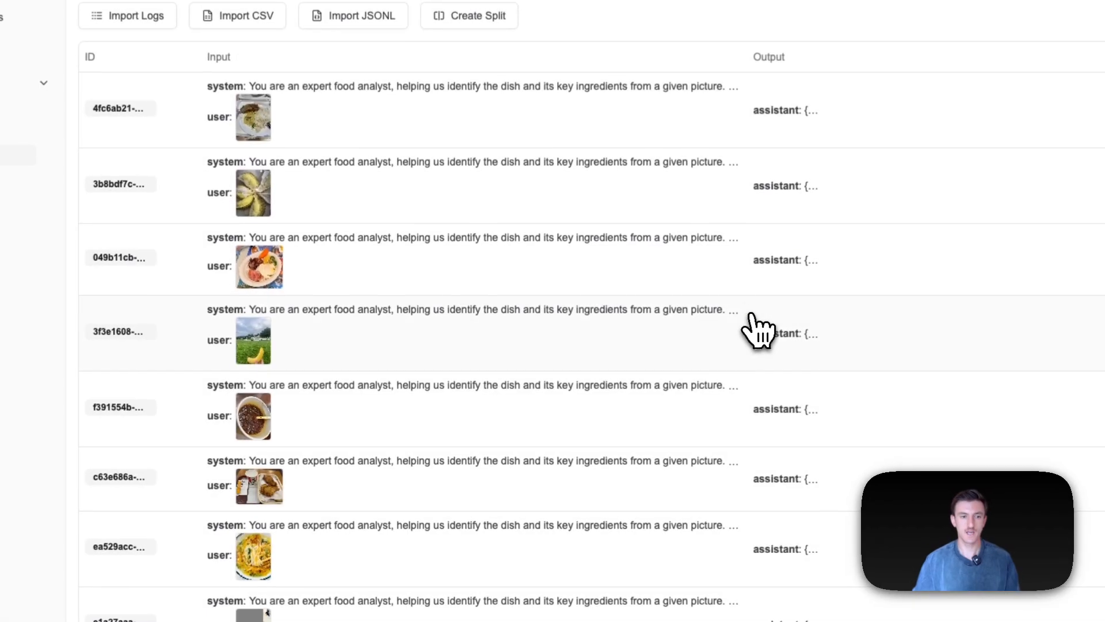
Create a split of the MM-Food-1K dataset with ratio 0.1 and a custom name beginning with "MM-Food-1K - Te"
scroll(554, 423, "down", 3)
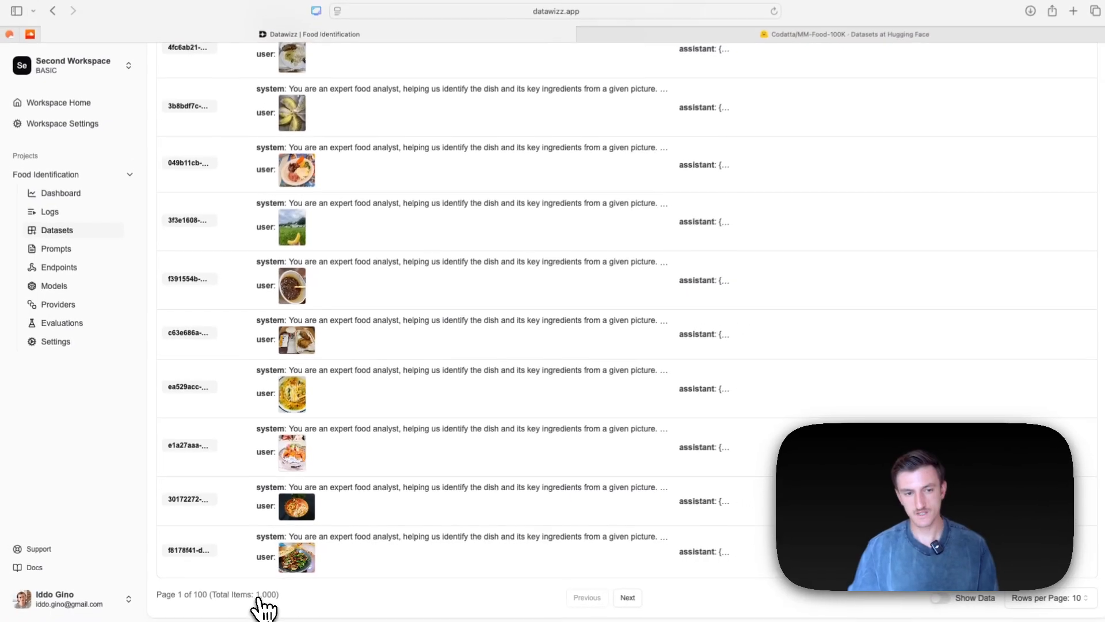
scroll(489, 315, "up", 3)
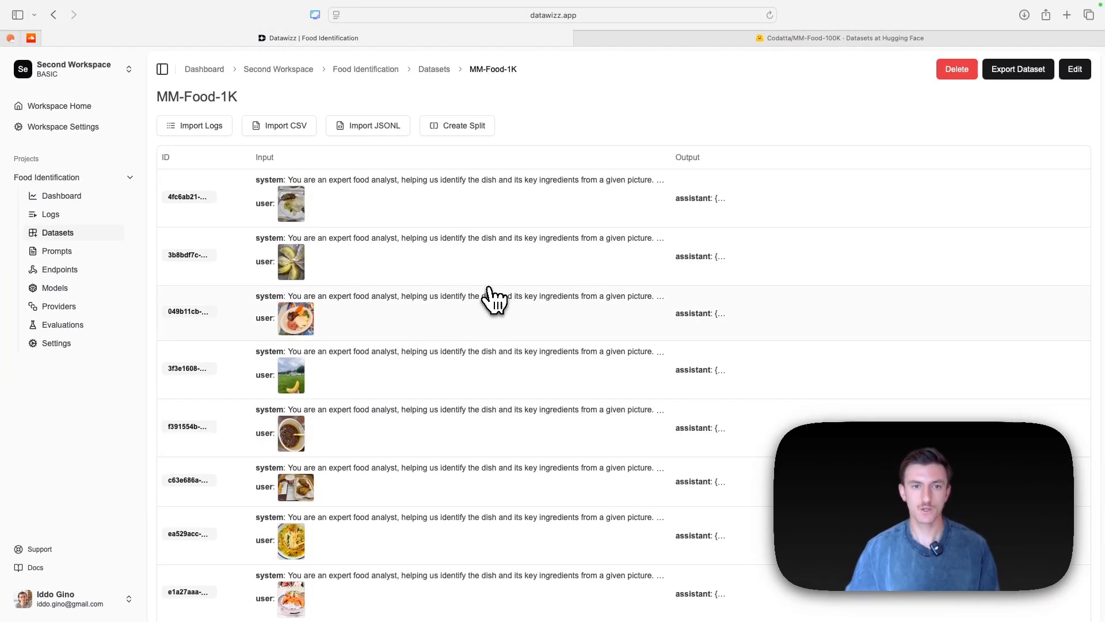
left_click(475, 138)
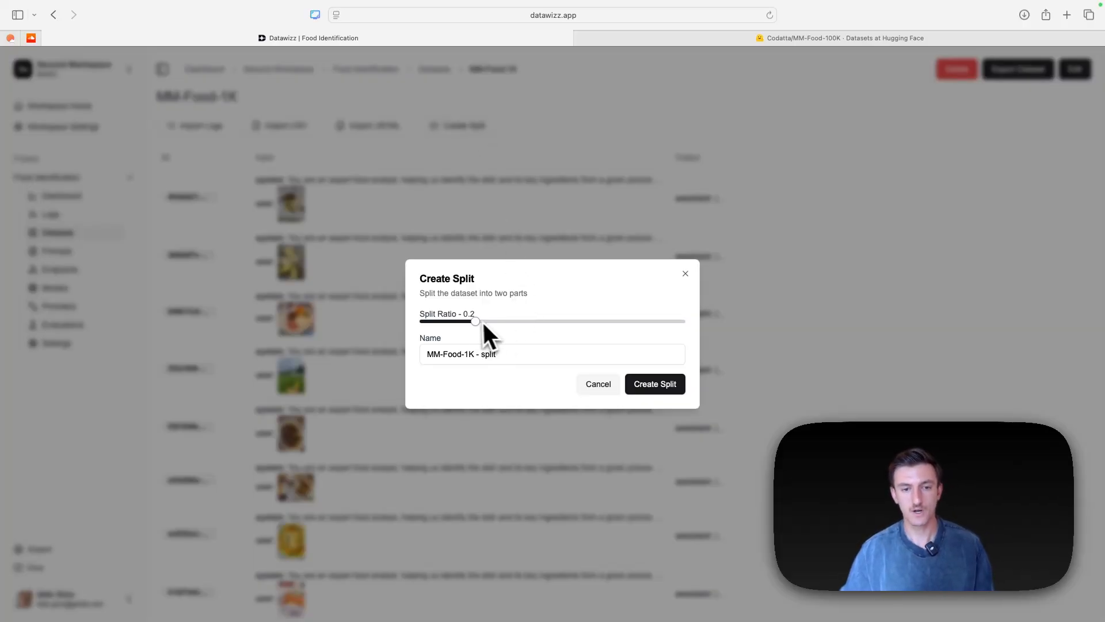
left_click_drag(476, 322, 420, 344)
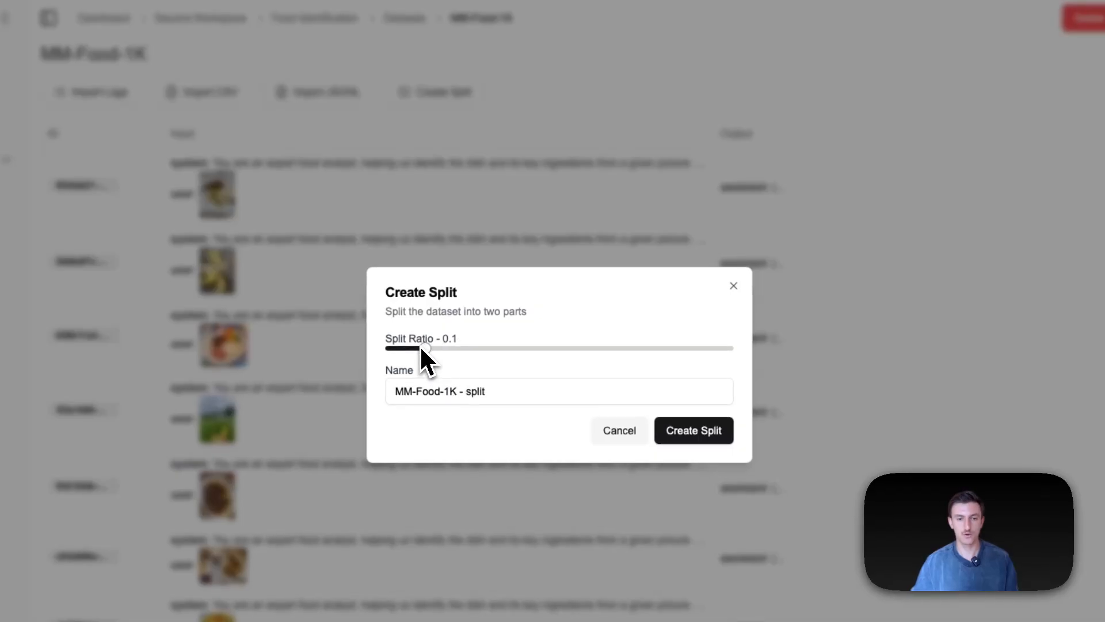
double_click(495, 395)
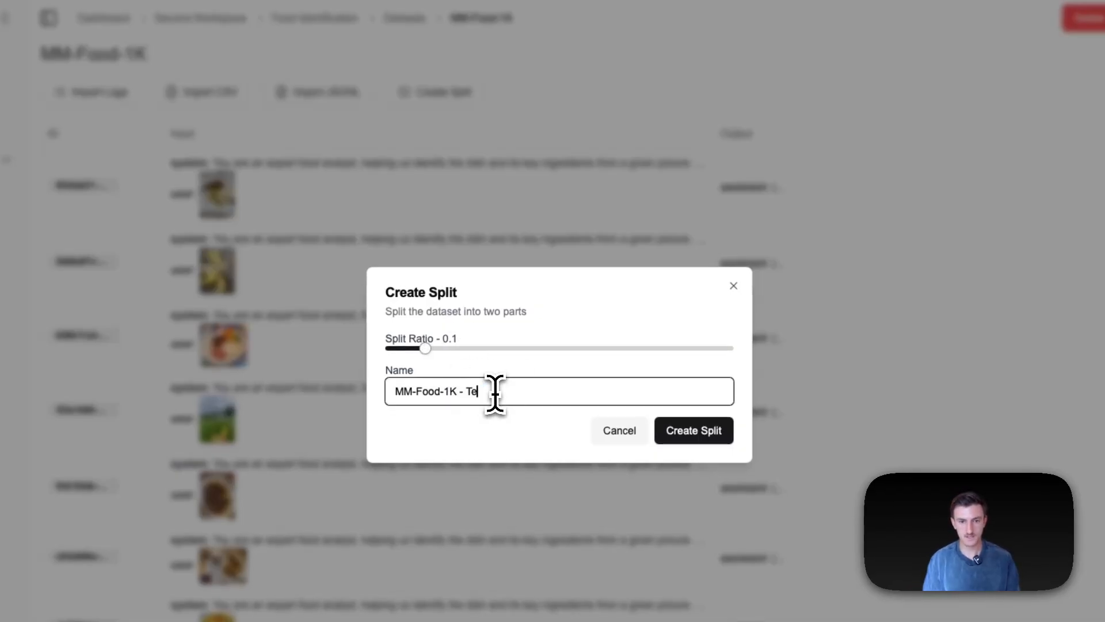
left_click(726, 438)
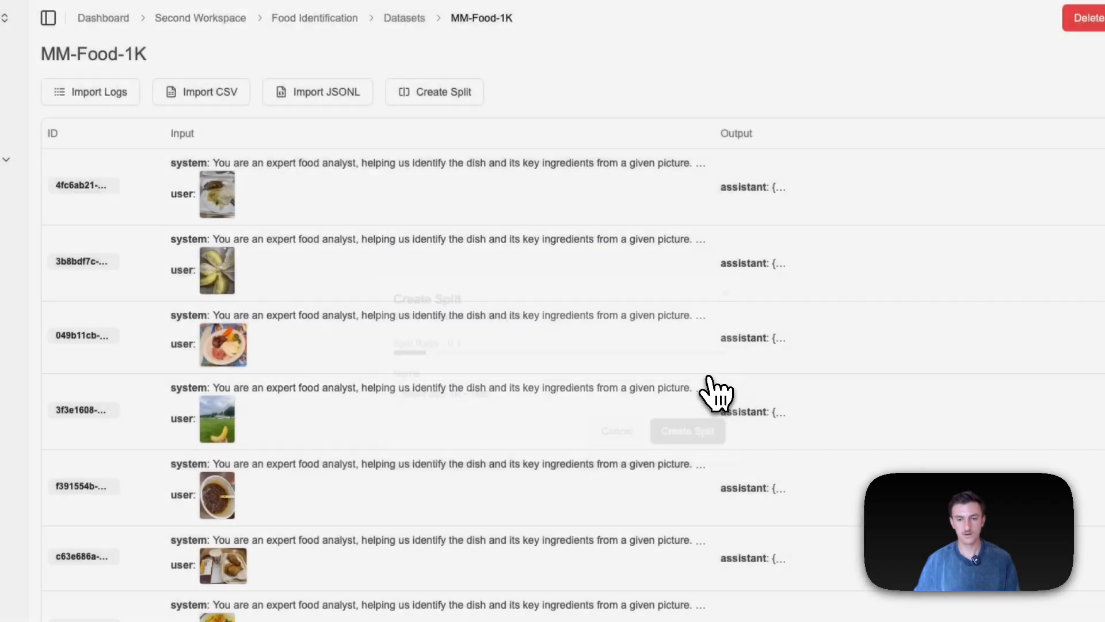
Review the remaining MM-Food-1K records and their total count, and return to the project's list of datasets
scroll(541, 328, "down", 3)
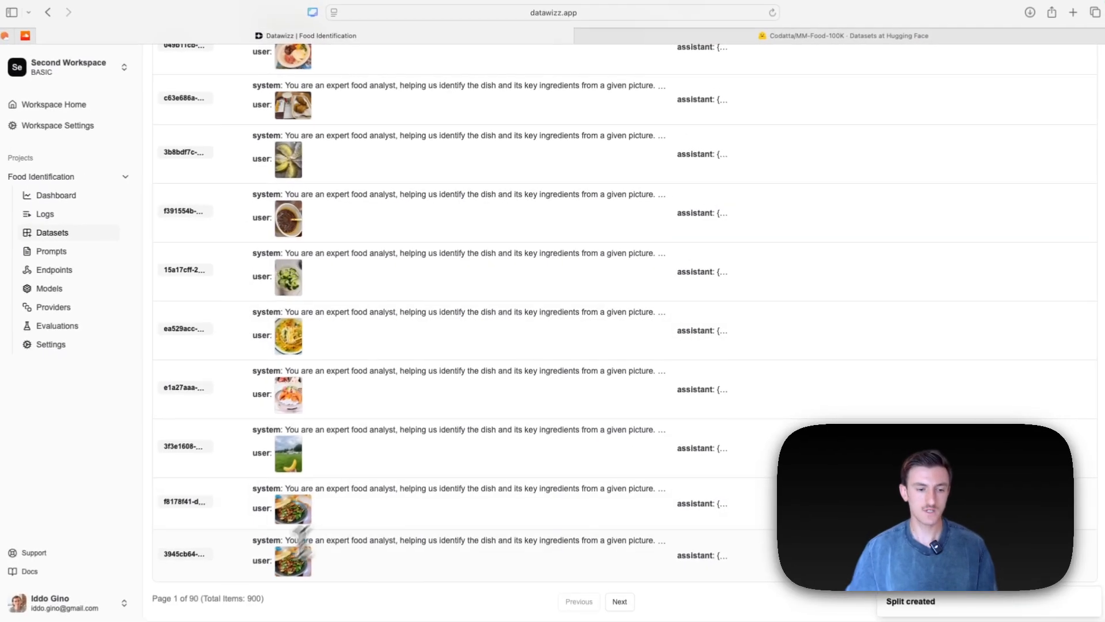
double_click(256, 601)
scroll(337, 576, "up", 3)
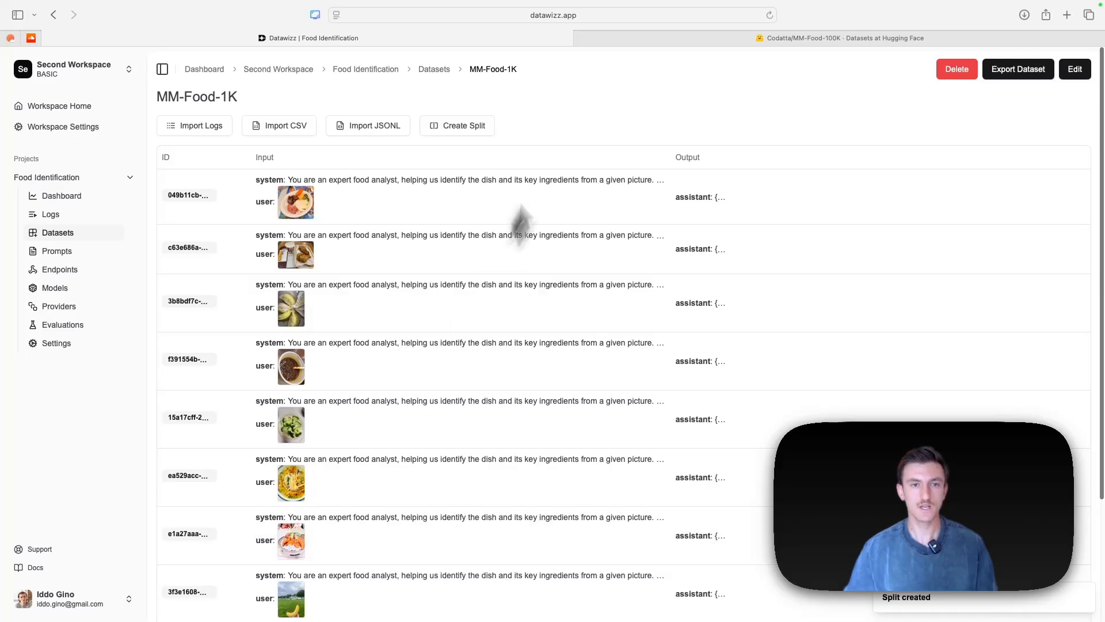
left_click(436, 74)
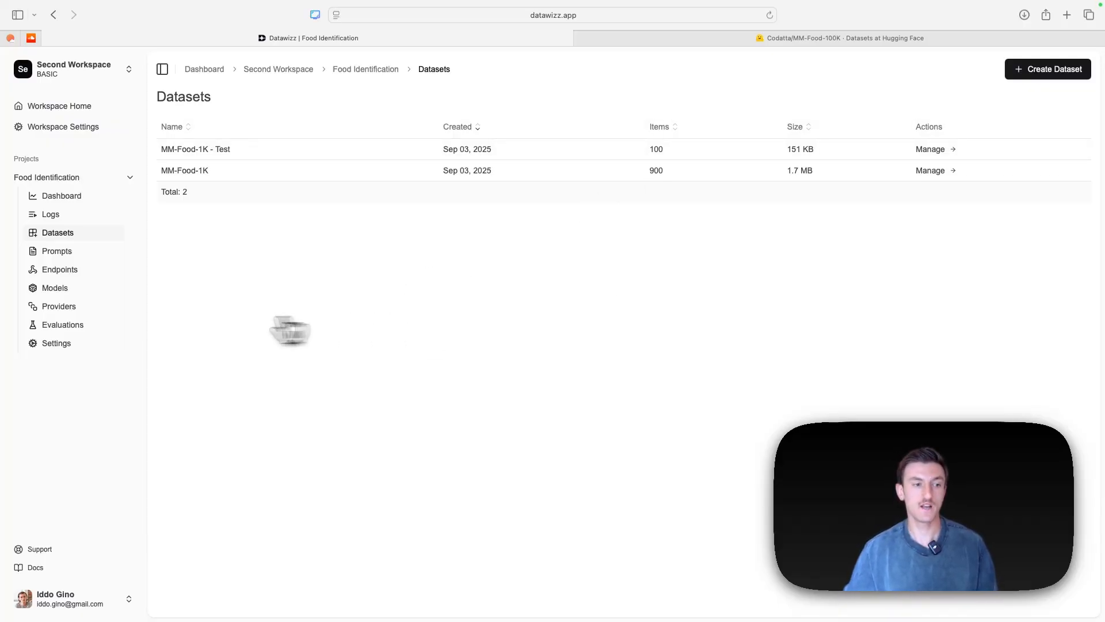
Create a new model named "Food Identification Model" with google/gemma-3-4b-it as its base model
left_click(81, 290)
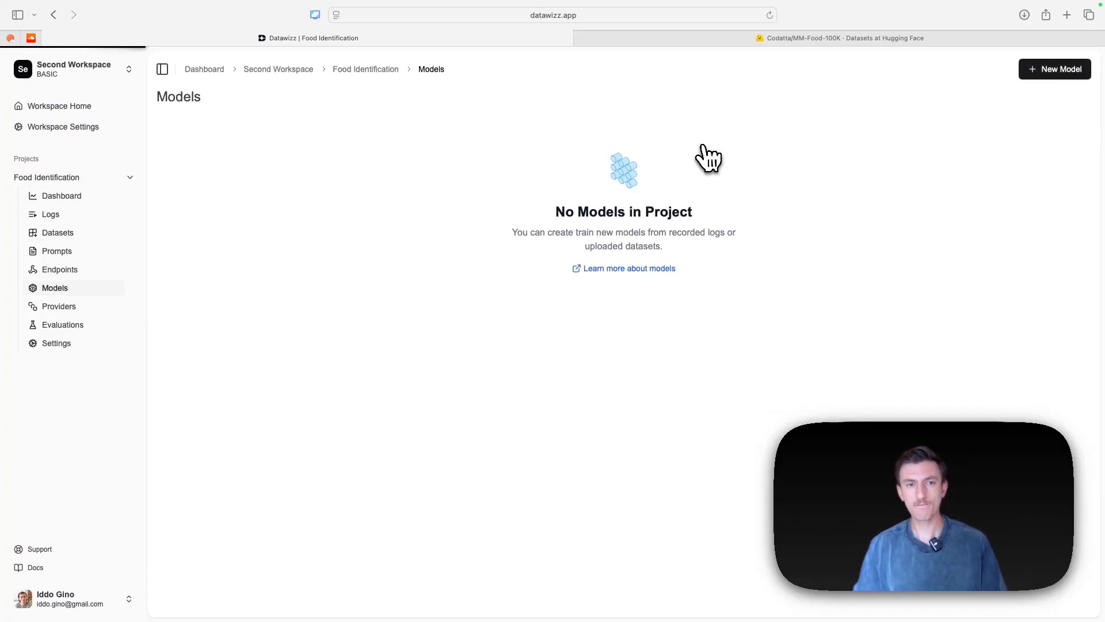
left_click(243, 200)
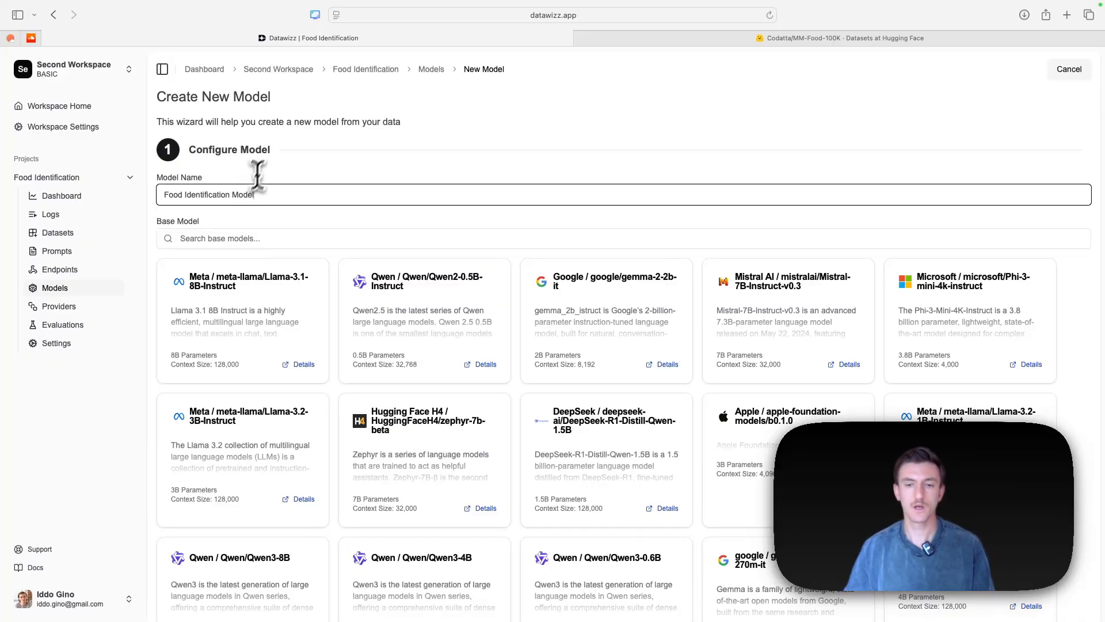
scroll(615, 132, "down", 3)
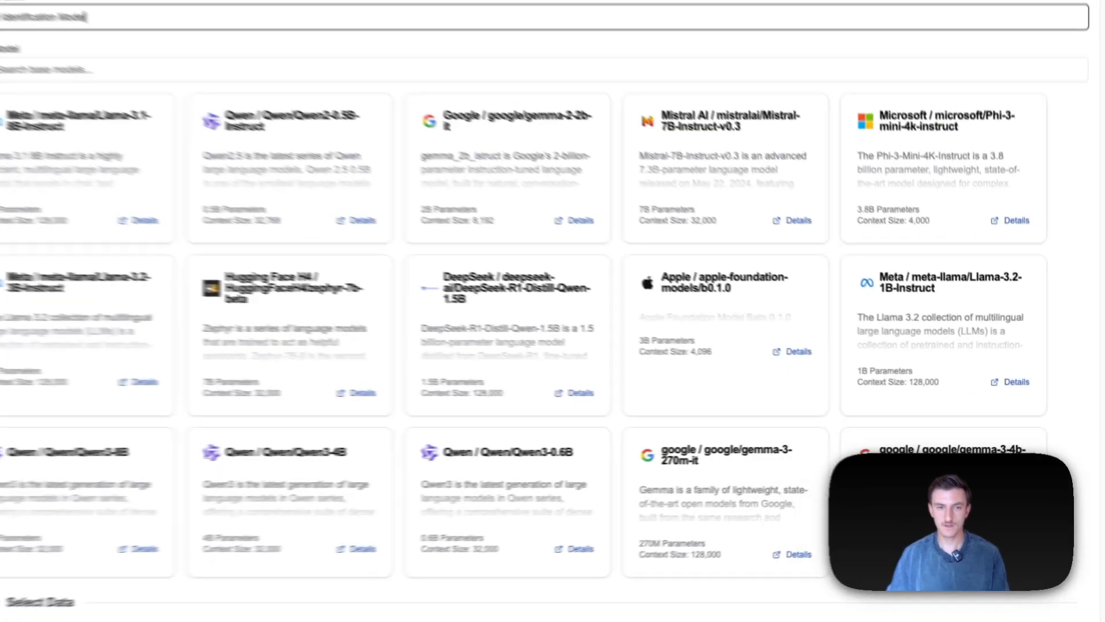
left_click(927, 483)
Choose the MM-Food-1K dataset, without the Test split, as the model's training data
scroll(927, 477, "down", 4)
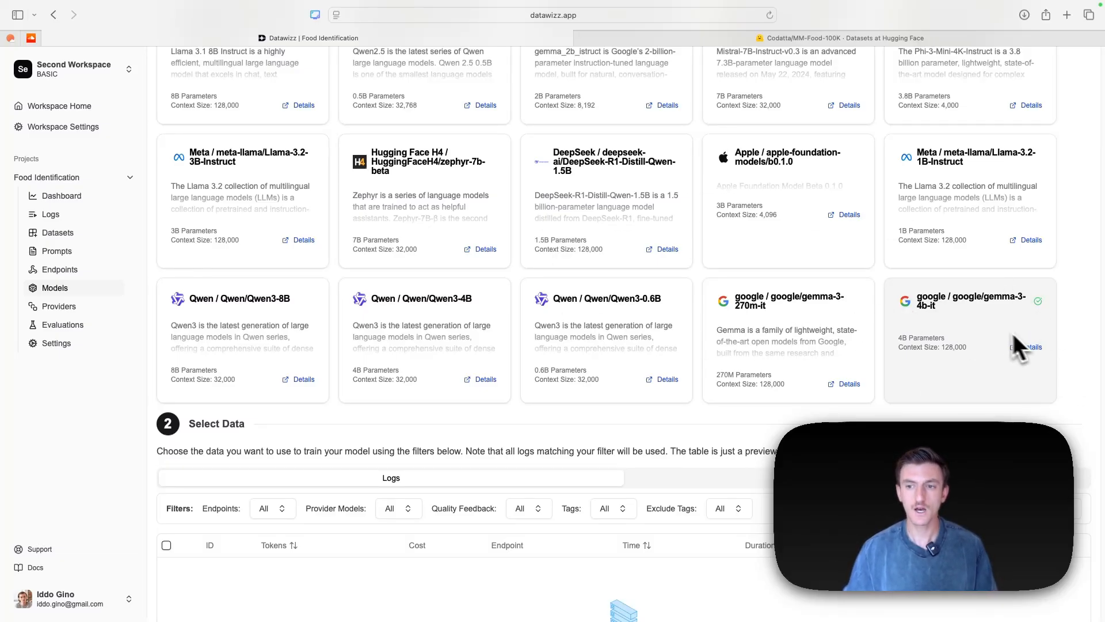
scroll(1012, 335, "down", 3)
left_click(854, 352)
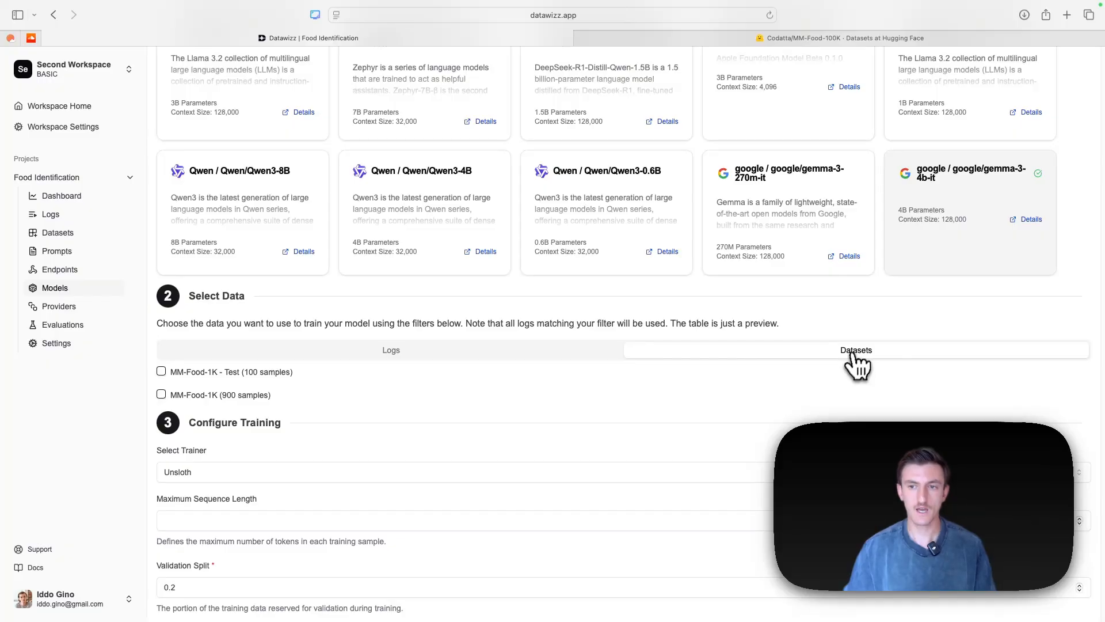
scroll(846, 368, "down", 5)
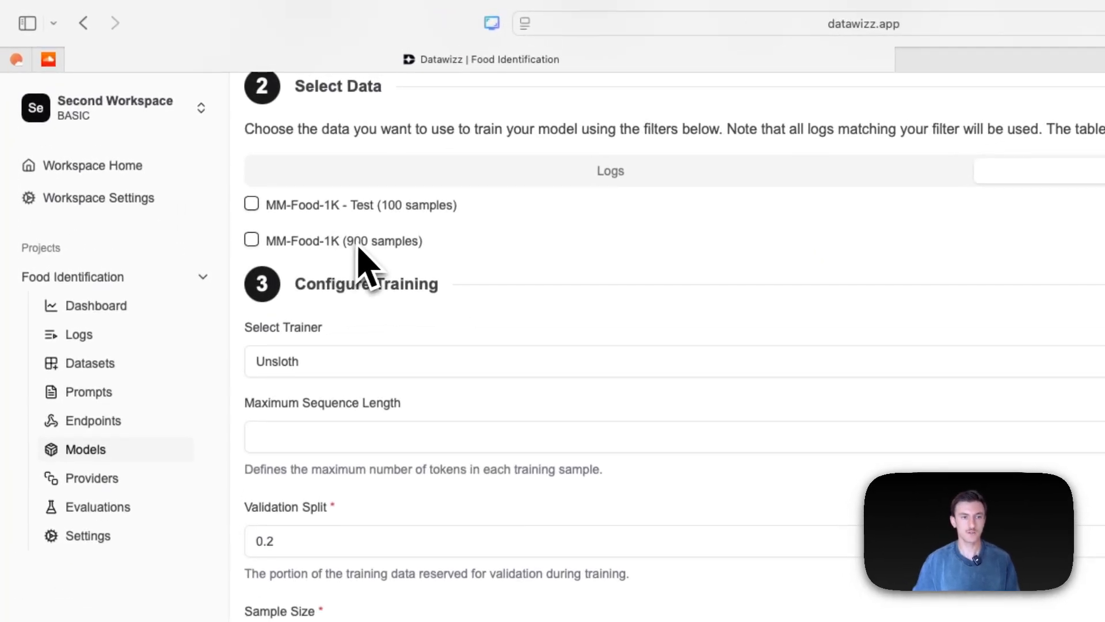
left_click(358, 251)
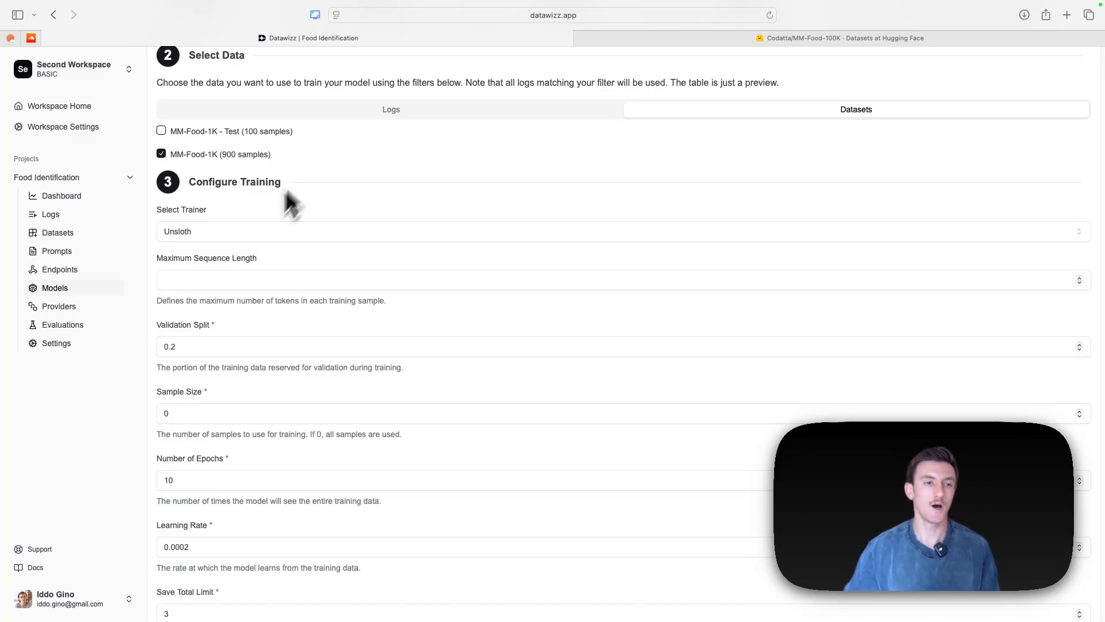
Set the number of training epochs to 5
scroll(242, 305, "down", 3)
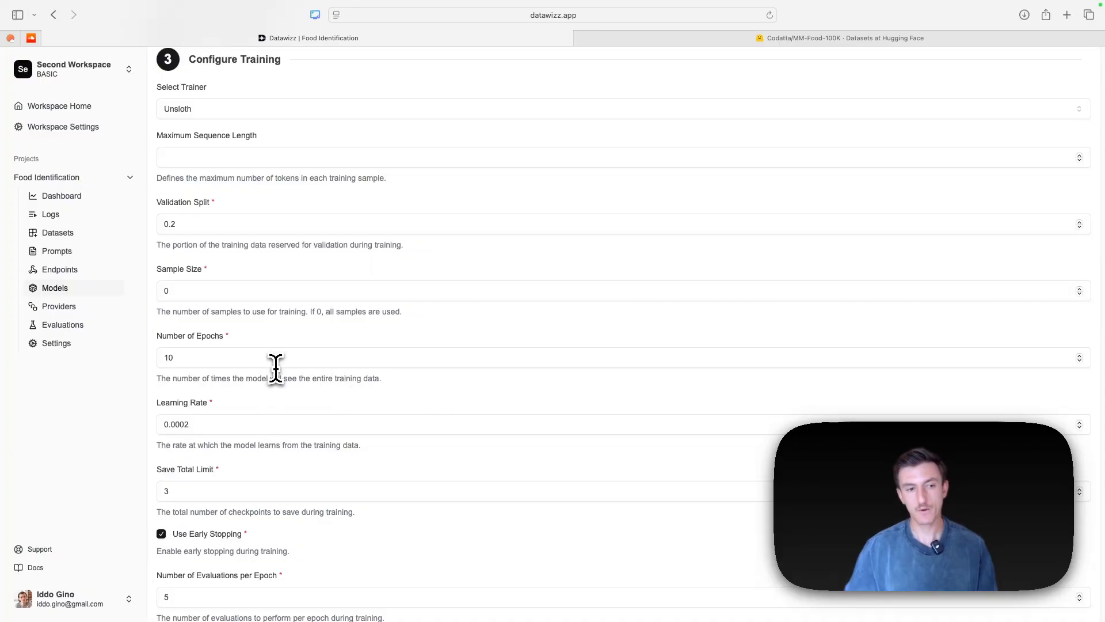
double_click(250, 355)
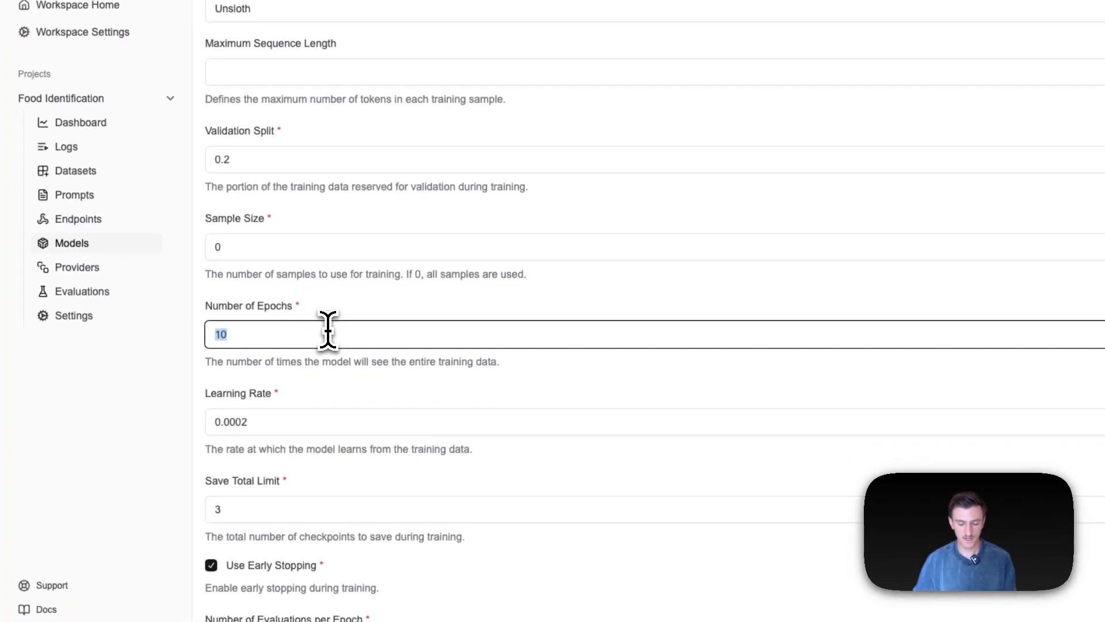
type("5")
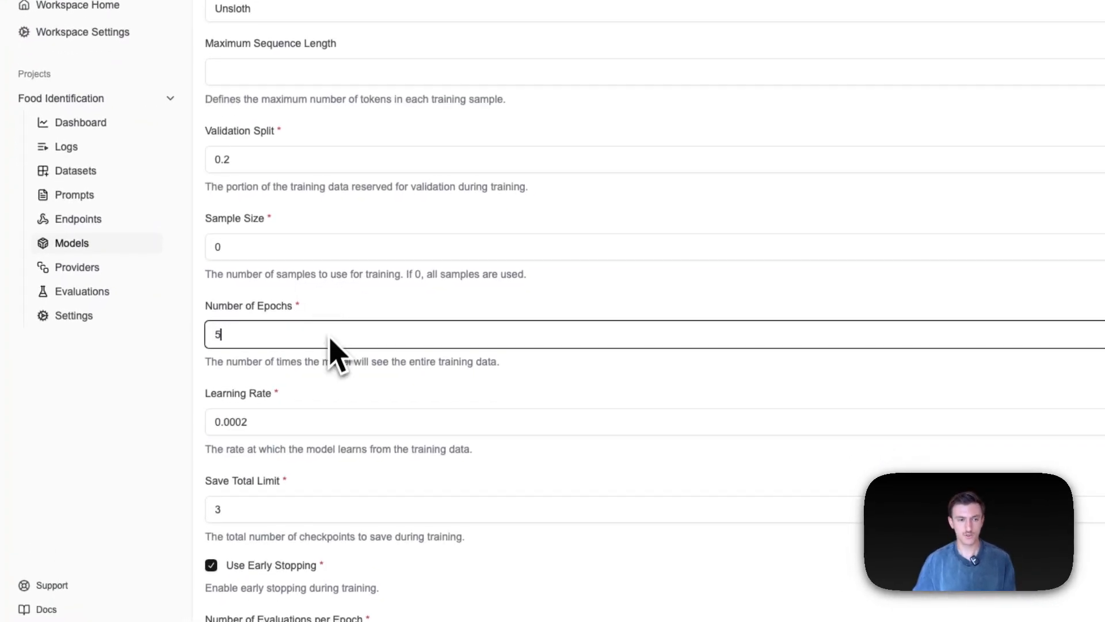
left_click(320, 384)
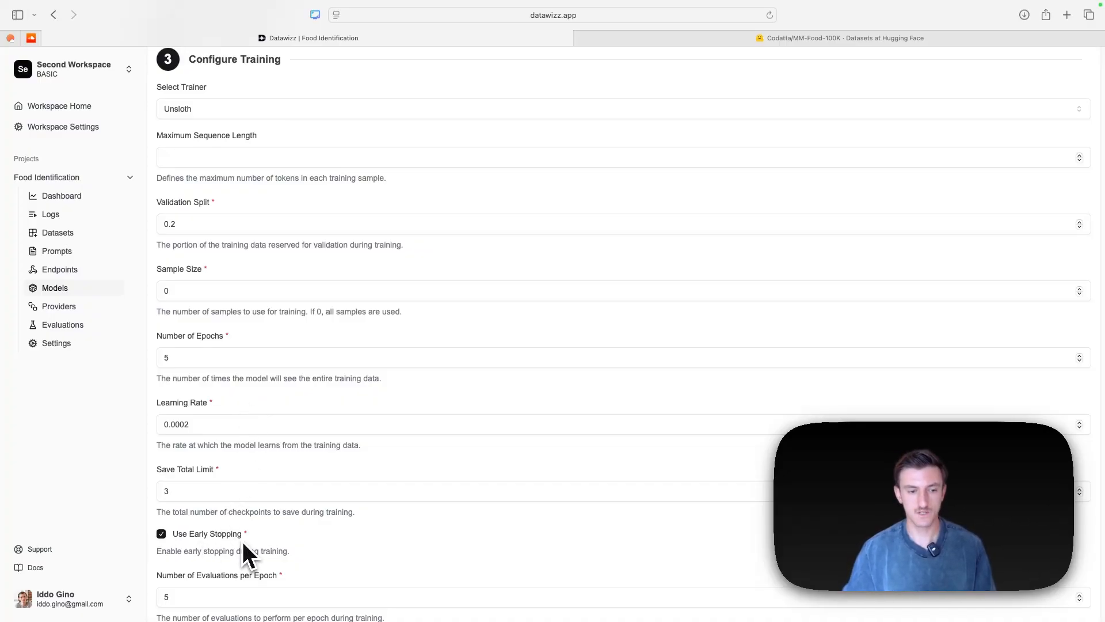
Enable the Train Vision Model option and start the training run
scroll(341, 456, "down", 8)
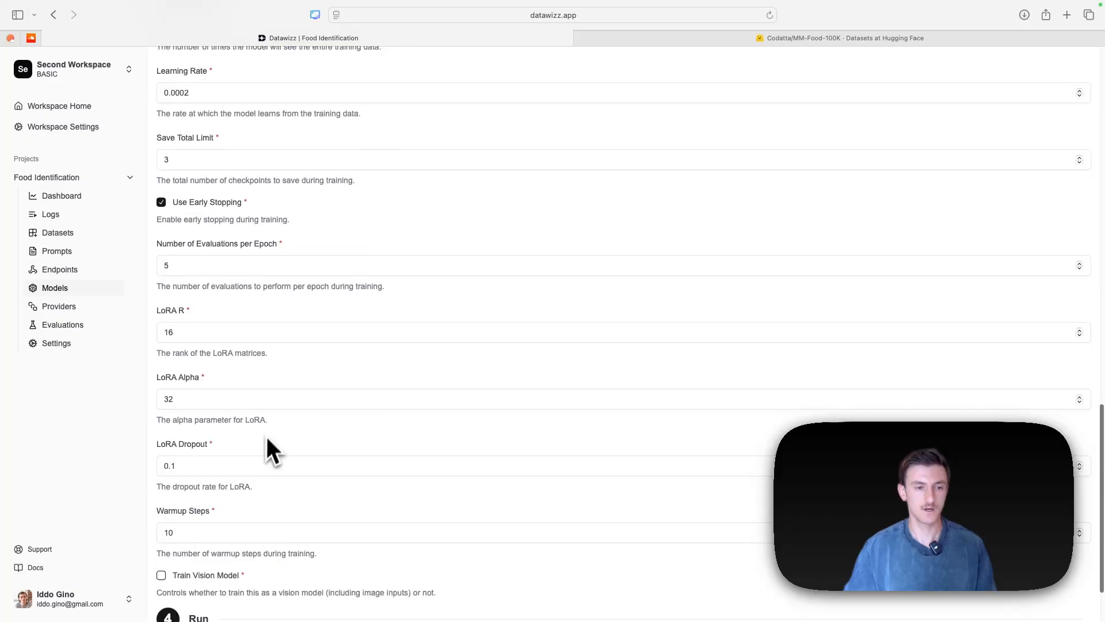
scroll(340, 505, "down", 2)
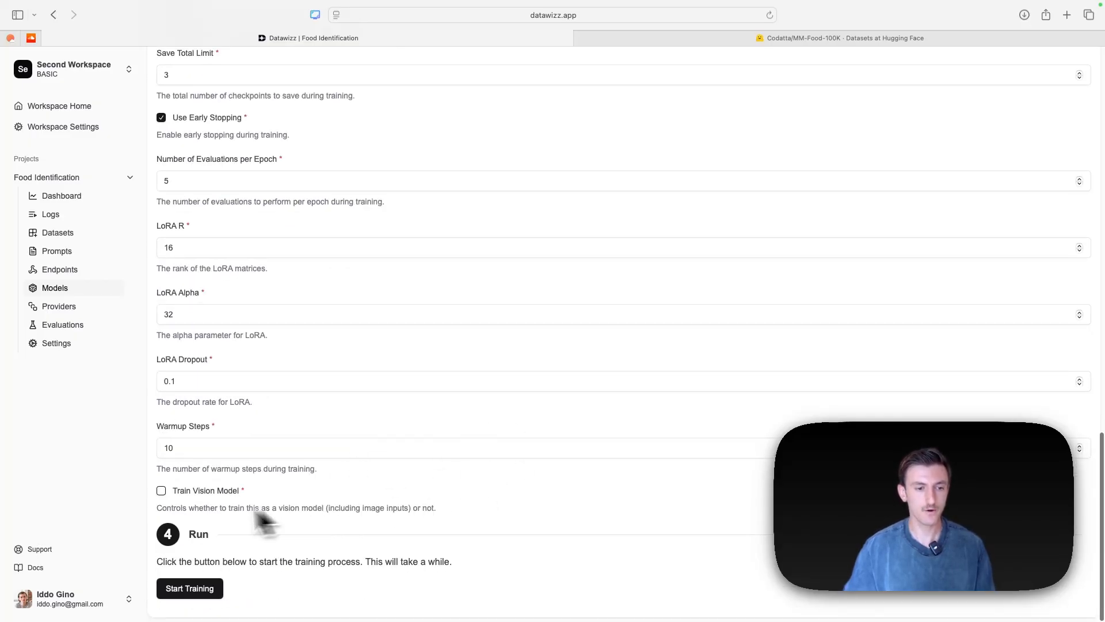
left_click(209, 493)
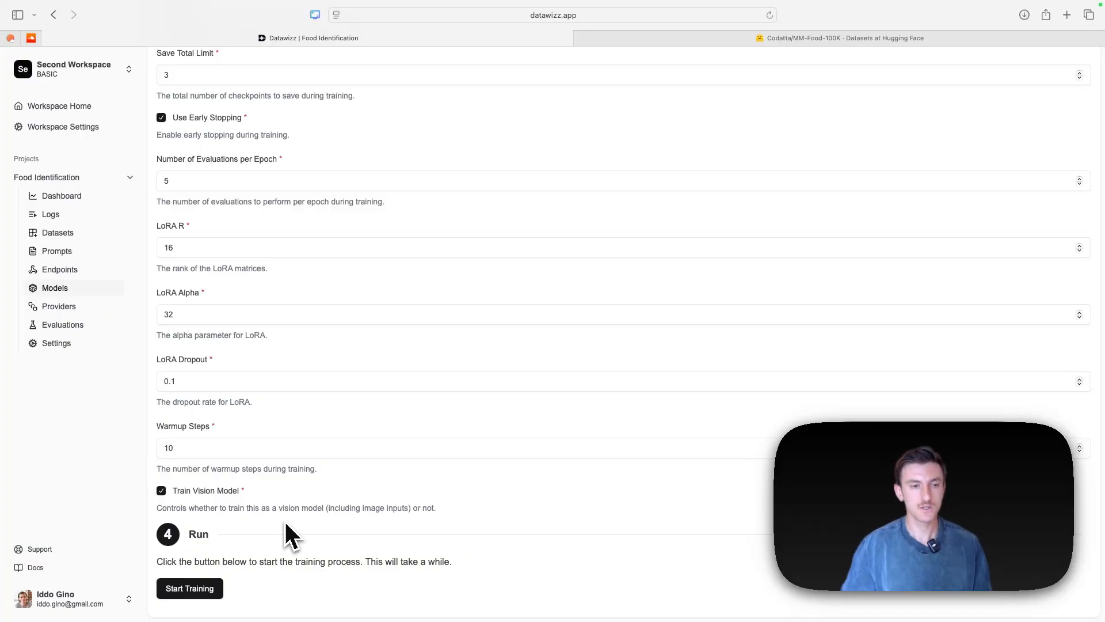
left_click(210, 593)
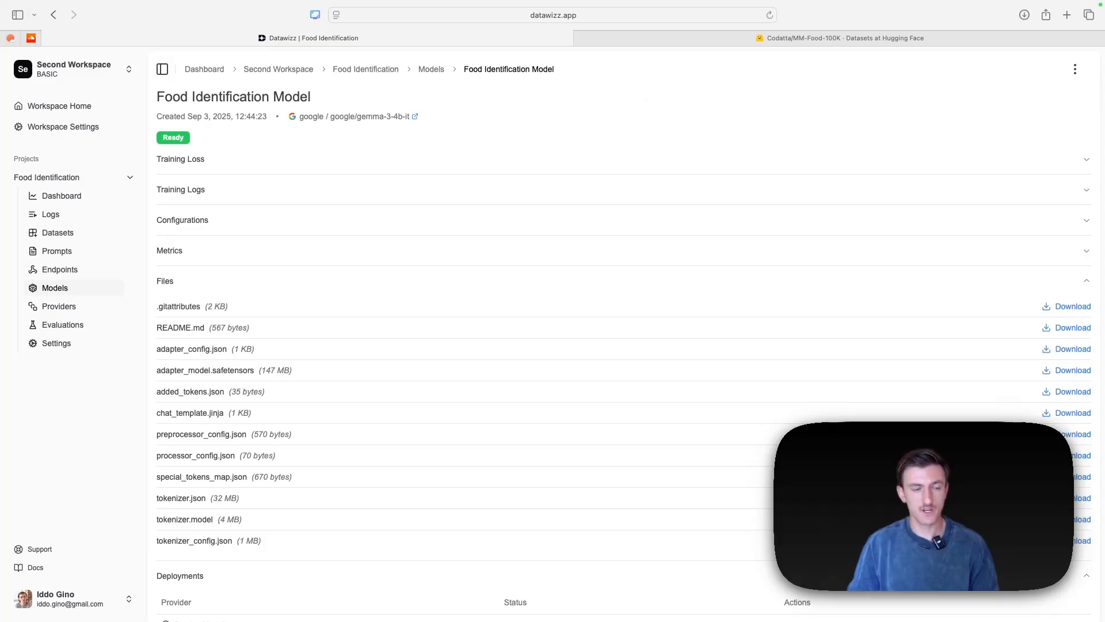
Examine the trained model's loss chart with the Y-axis range reduced to 10% of its maximum, and look over the model files
left_click(612, 162)
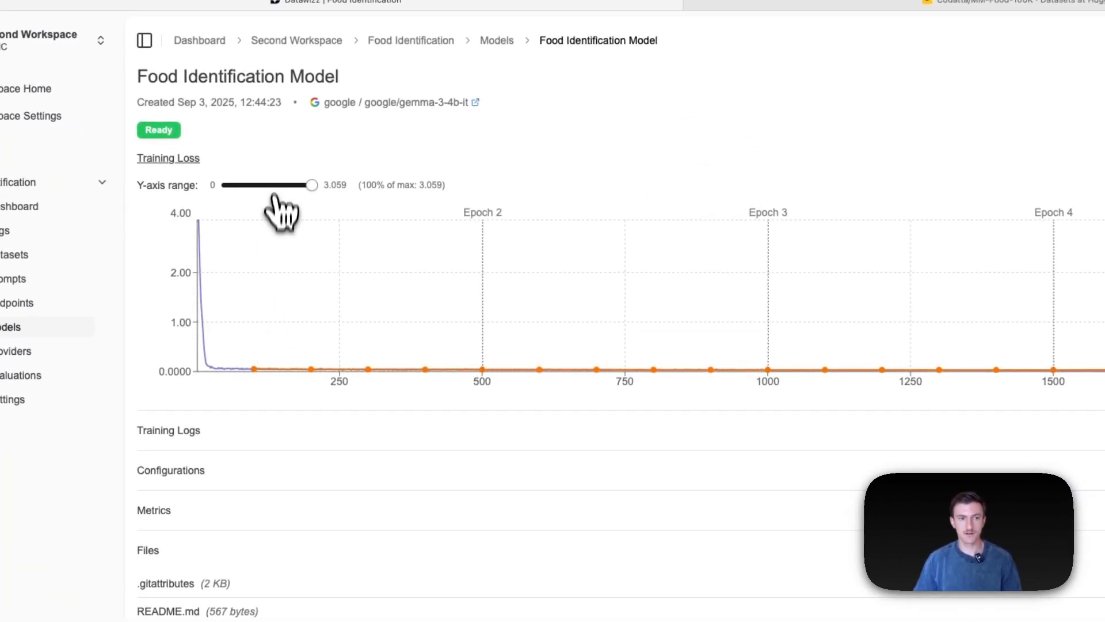
left_click_drag(313, 187, 222, 190)
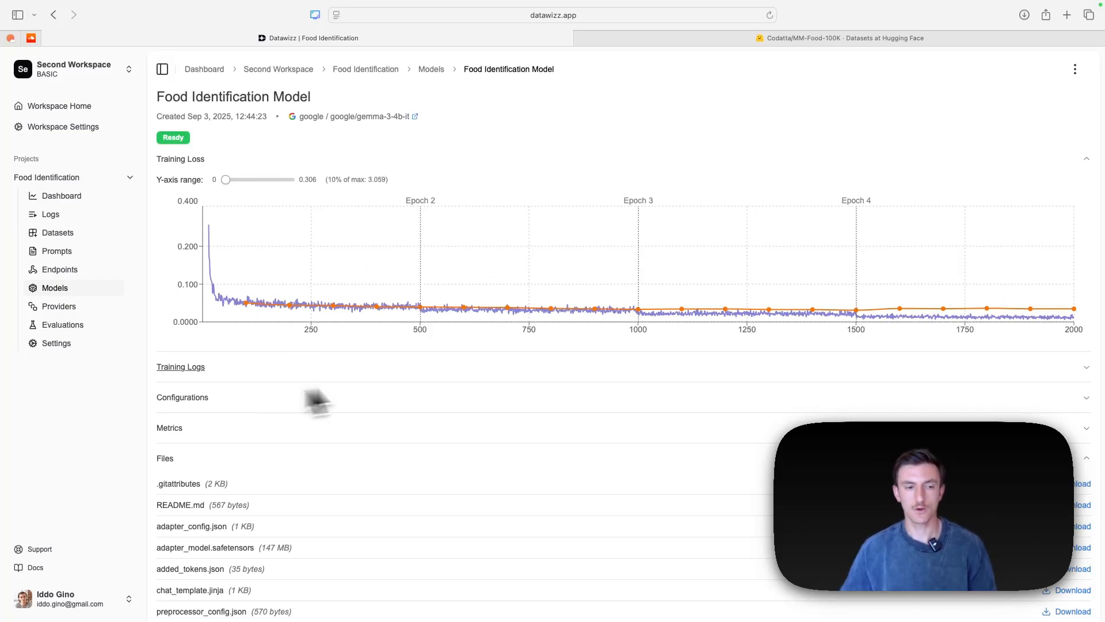
scroll(420, 468, "down", 5)
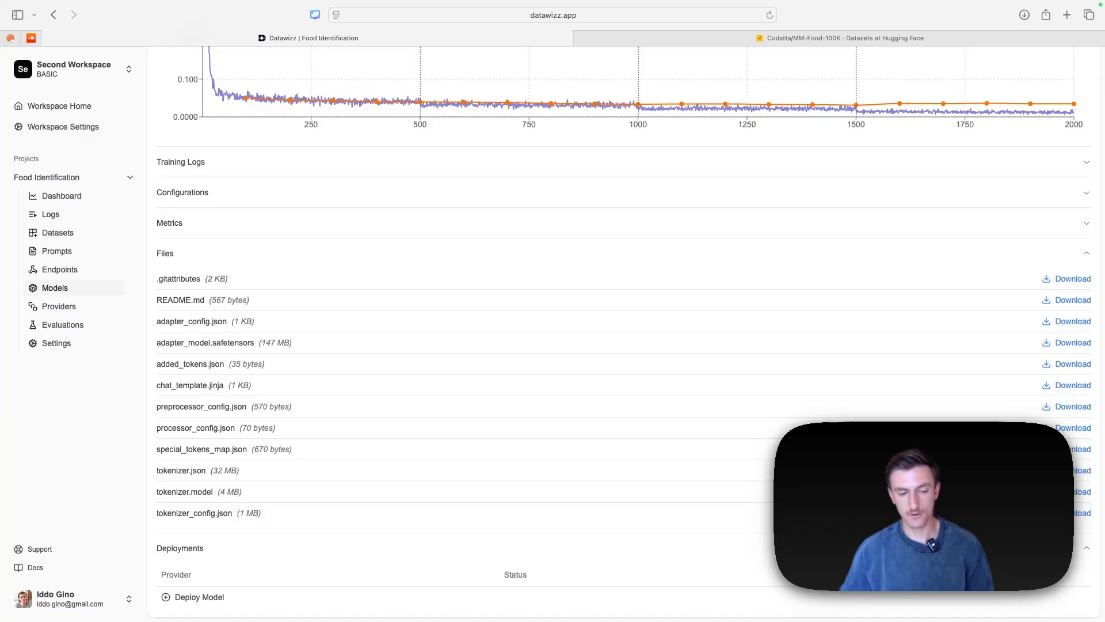
scroll(518, 196, "up", 5)
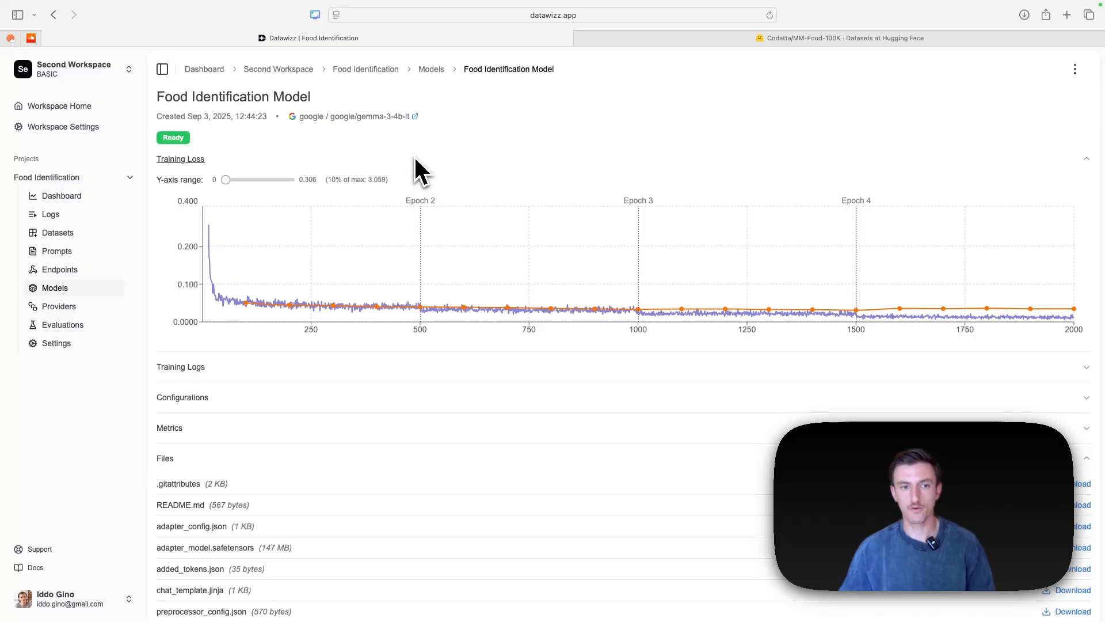
Deploy the trained Food Identification Model to the Datawizz Serverless provider
scroll(420, 170, "down", 5)
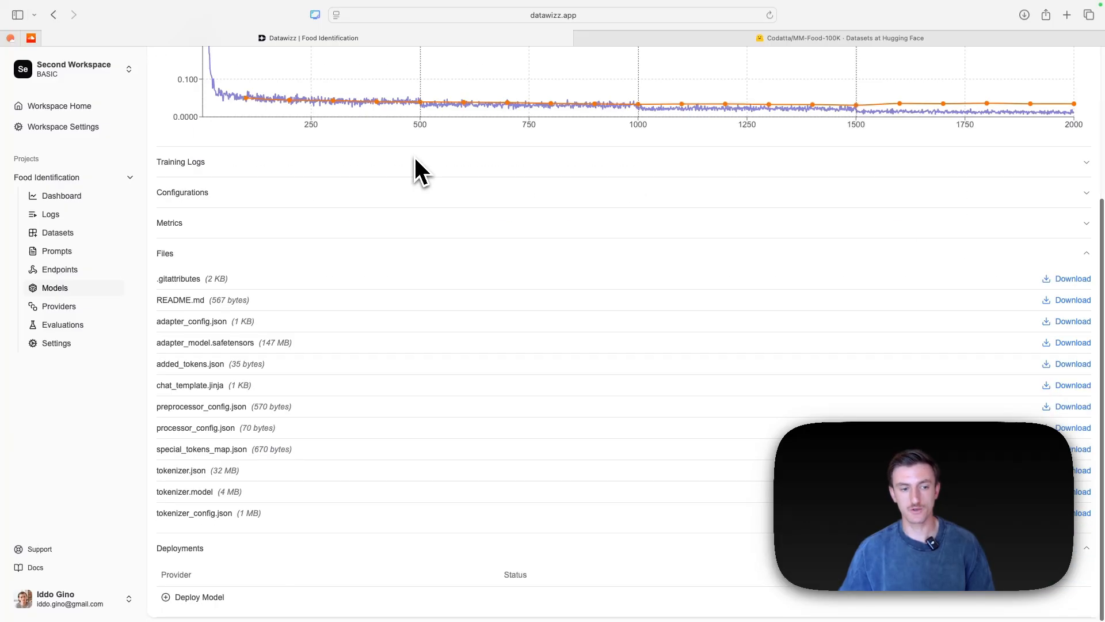
left_click(202, 598)
left_click(530, 343)
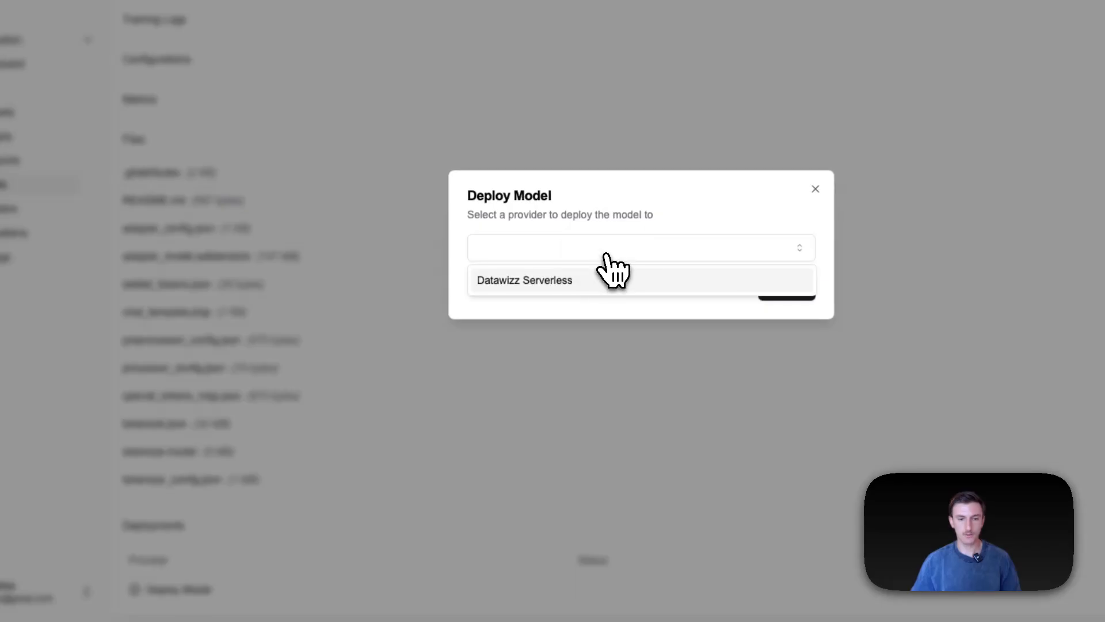
left_click(579, 281)
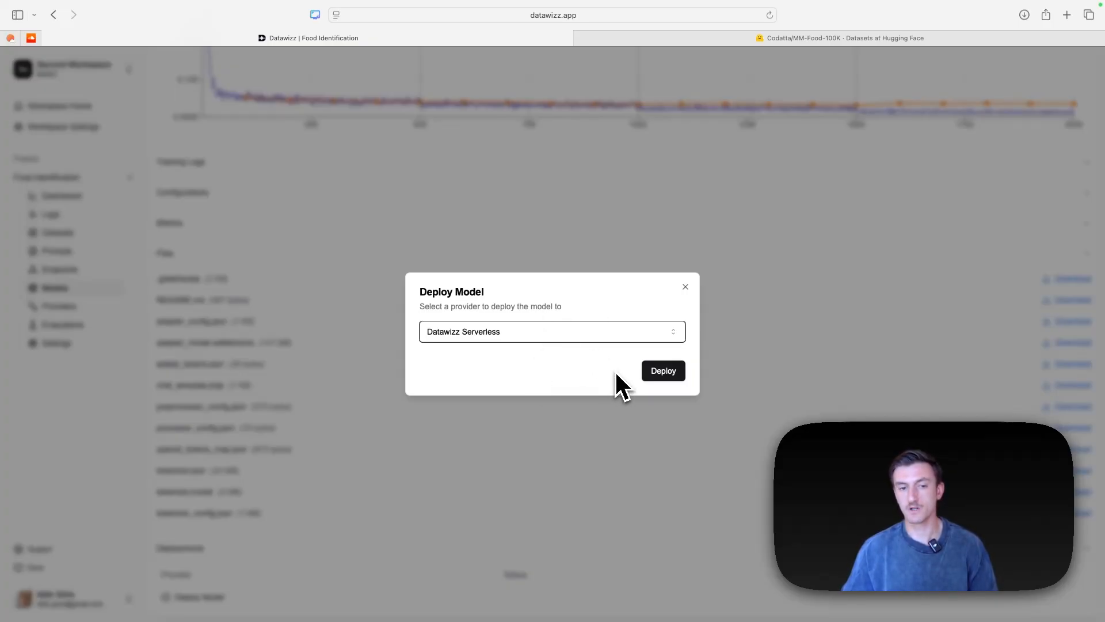
left_click(664, 371)
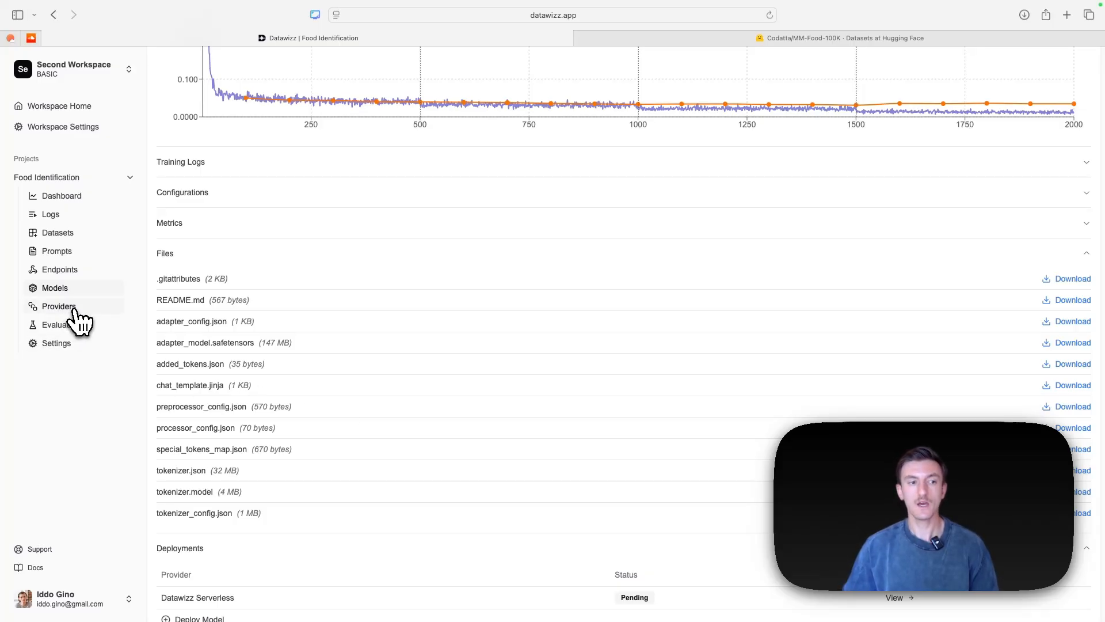
Select Food Identification Model, gpt-4.1-mini and gpt-4.1 among the project's provider models and open a comparison of the three
left_click(63, 307)
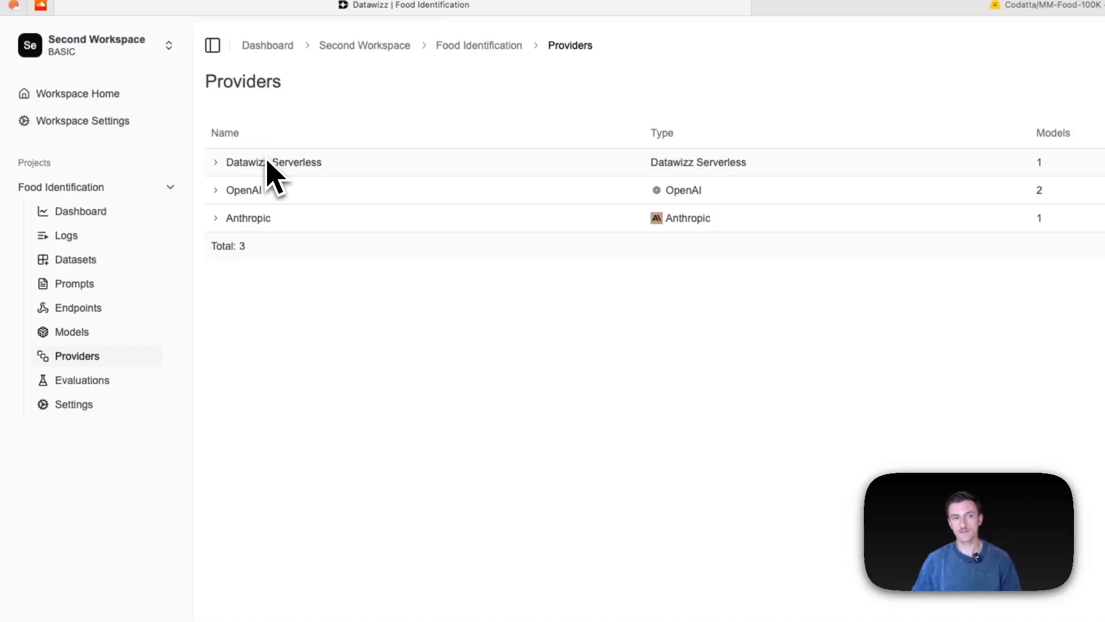
left_click(213, 163)
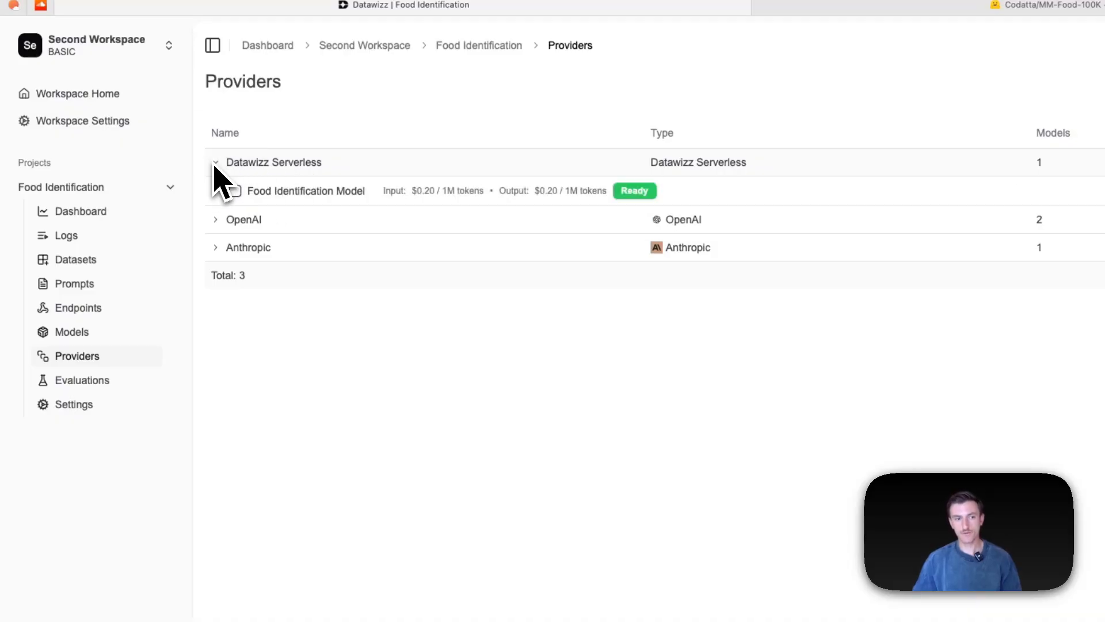
left_click(235, 191)
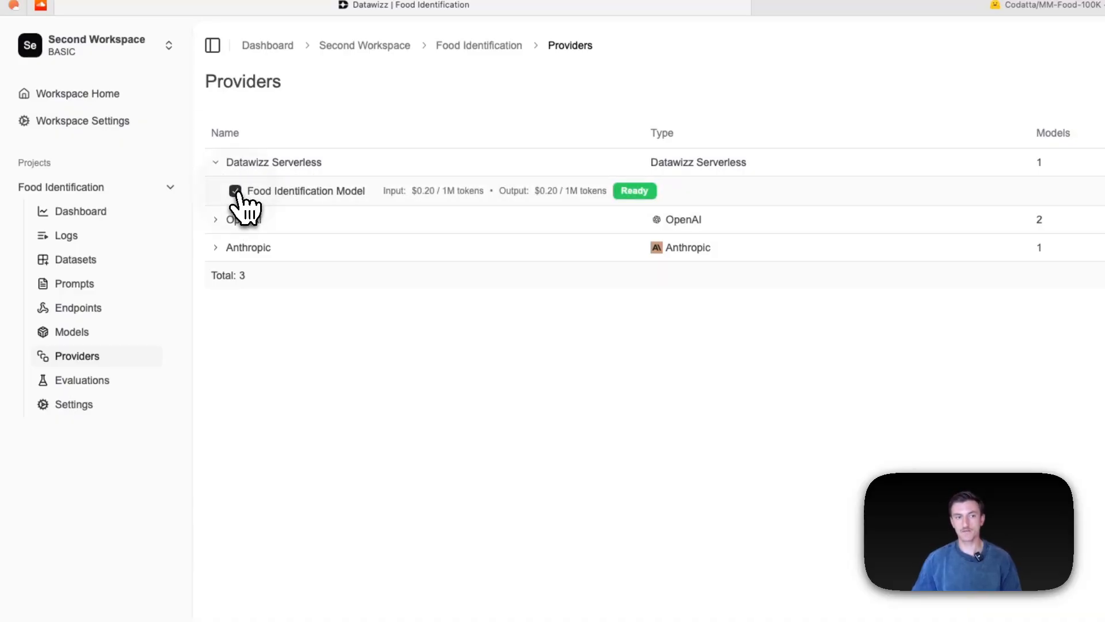
left_click(216, 222)
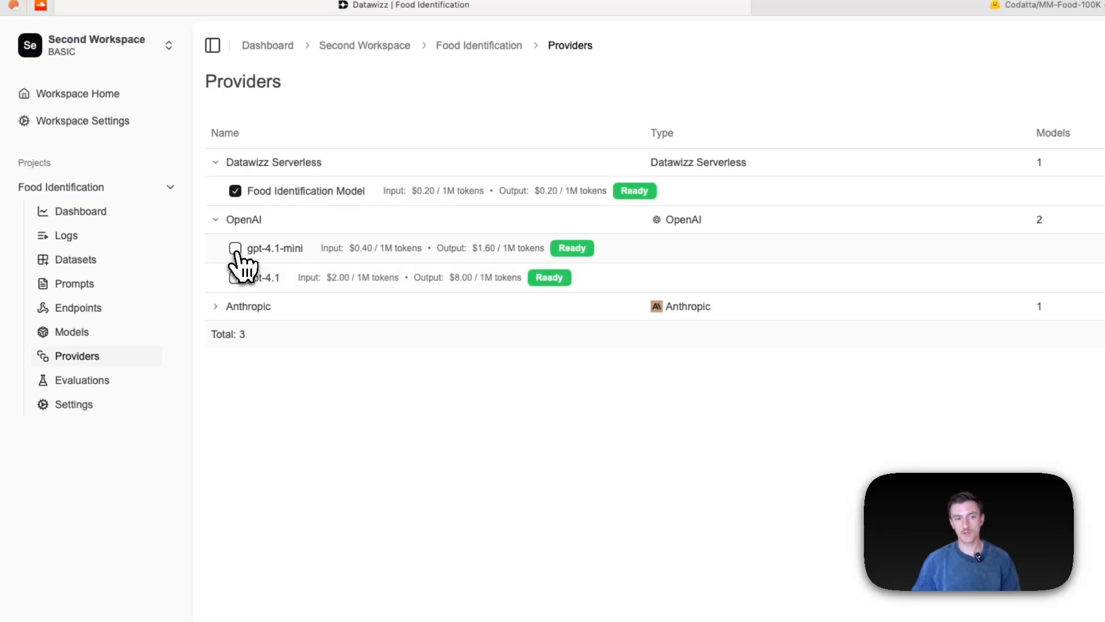
left_click(235, 249)
left_click(235, 278)
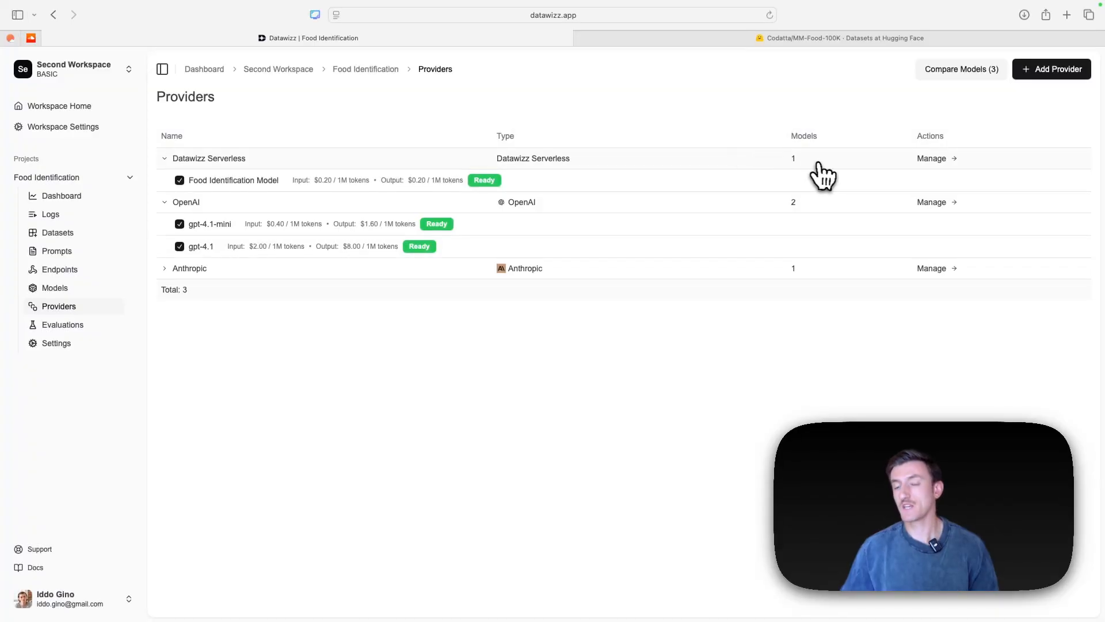
left_click(961, 73)
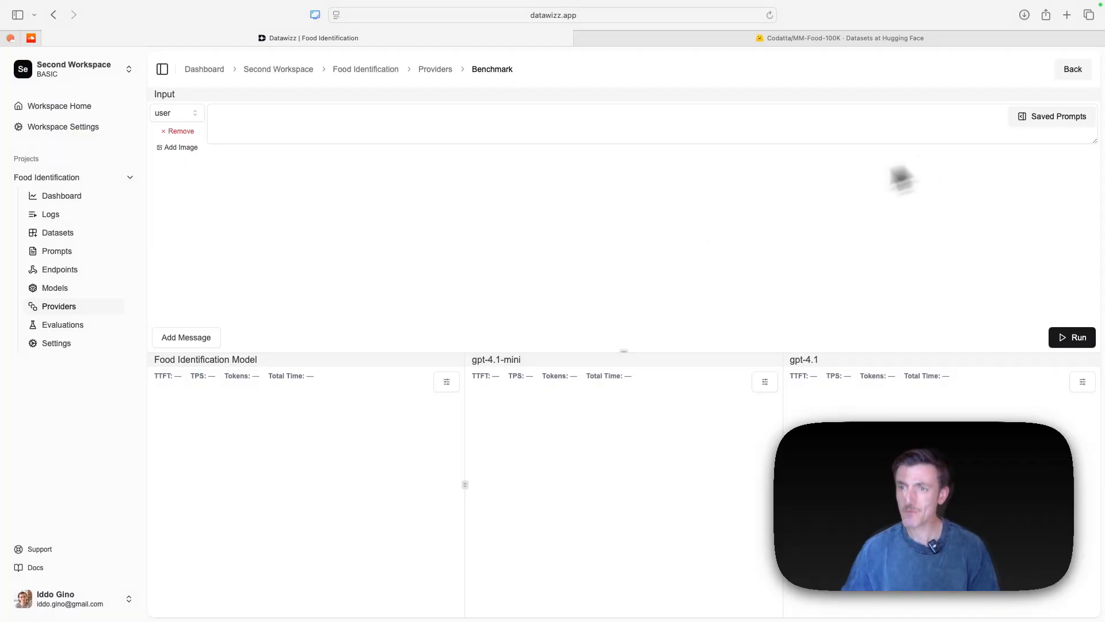
left_click(260, 122)
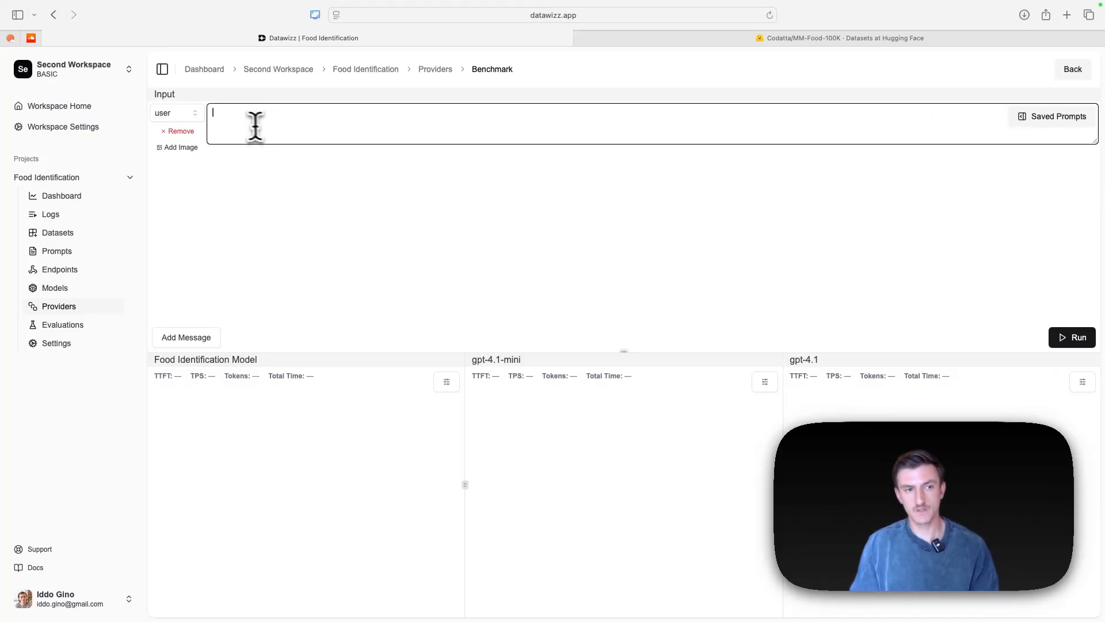
left_click(188, 120)
left_click(185, 173)
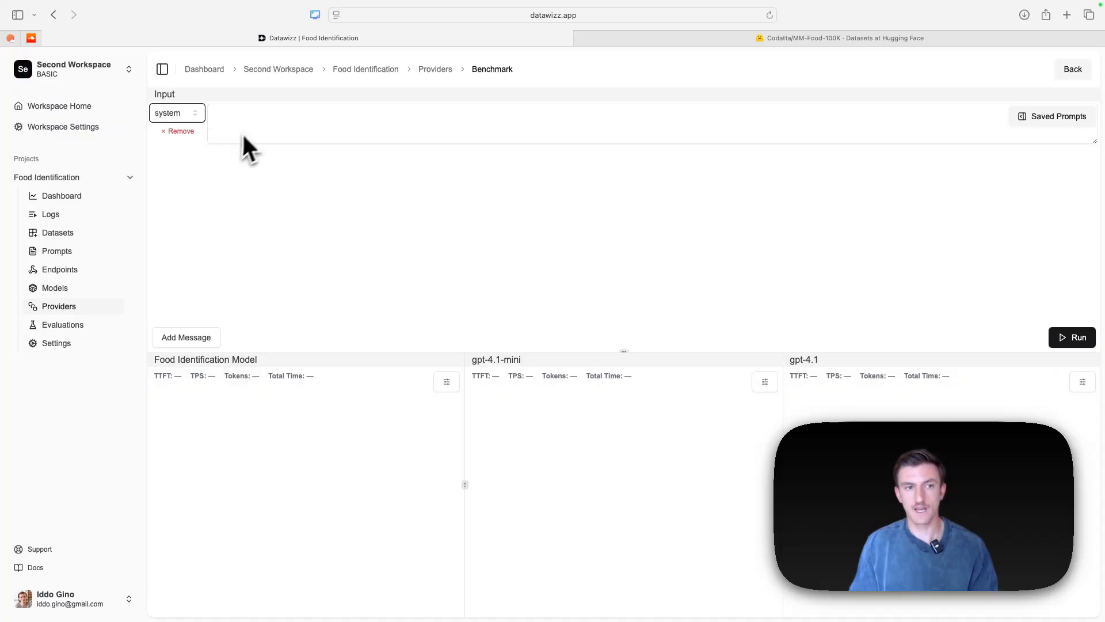
left_click(249, 127)
left_click(204, 341)
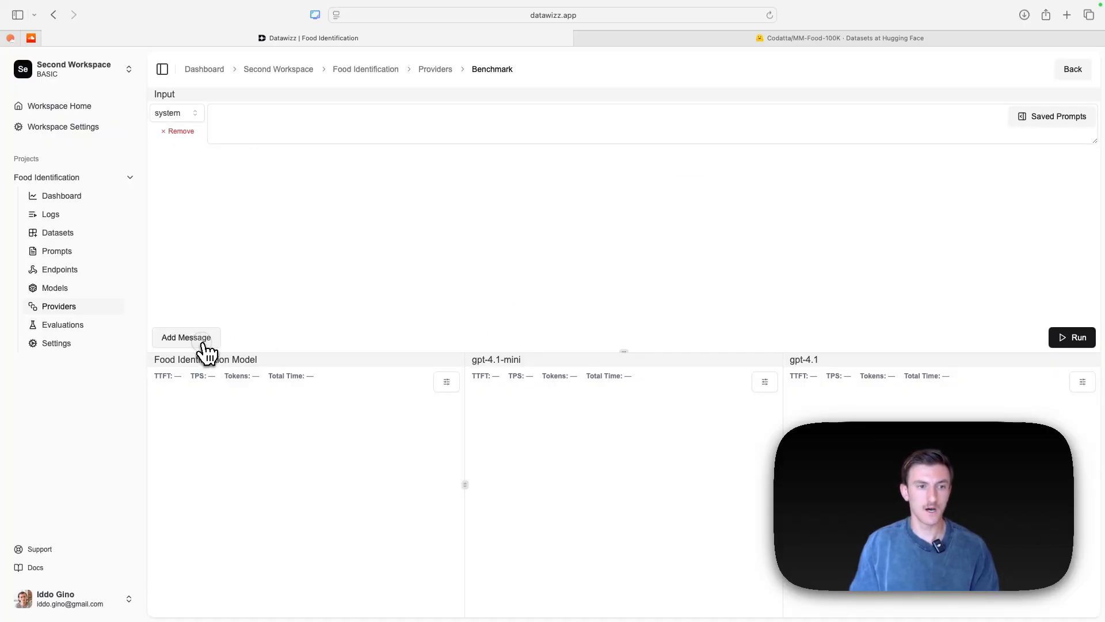
left_click(185, 194)
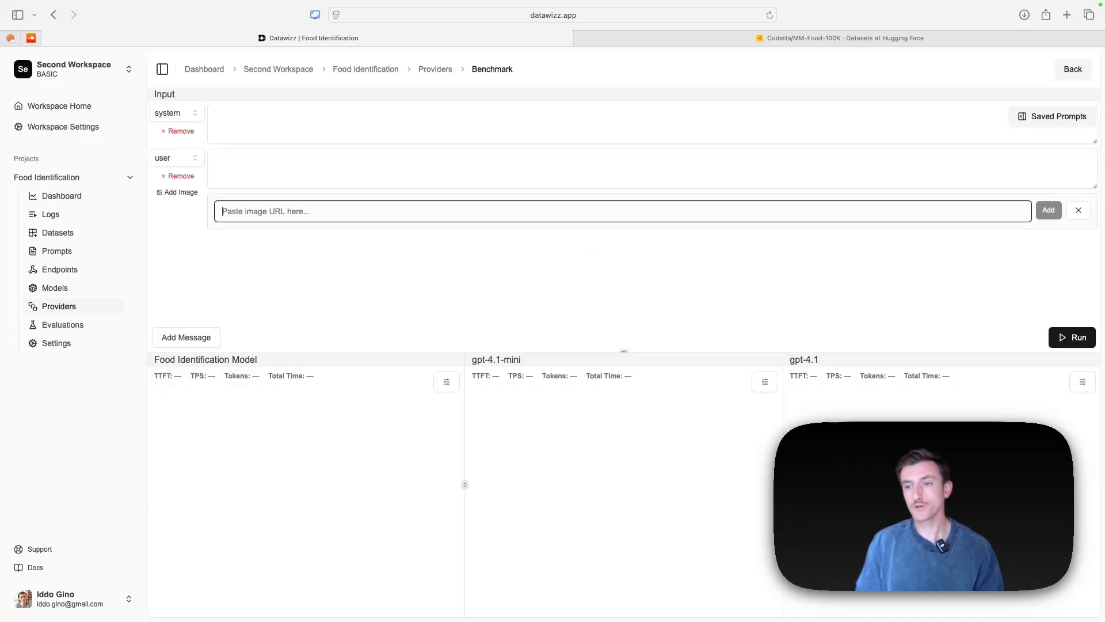
left_click(179, 177)
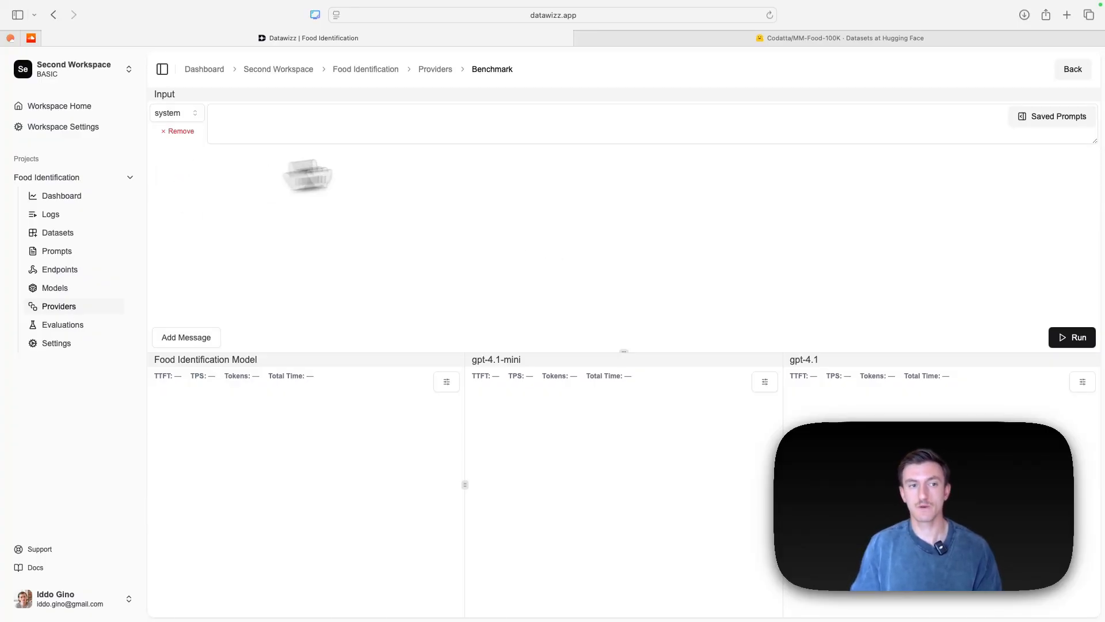
Load the first saved prompt, the noodle dish, from the MM-Food-1K - Test dataset and run it on all three models
left_click(1076, 118)
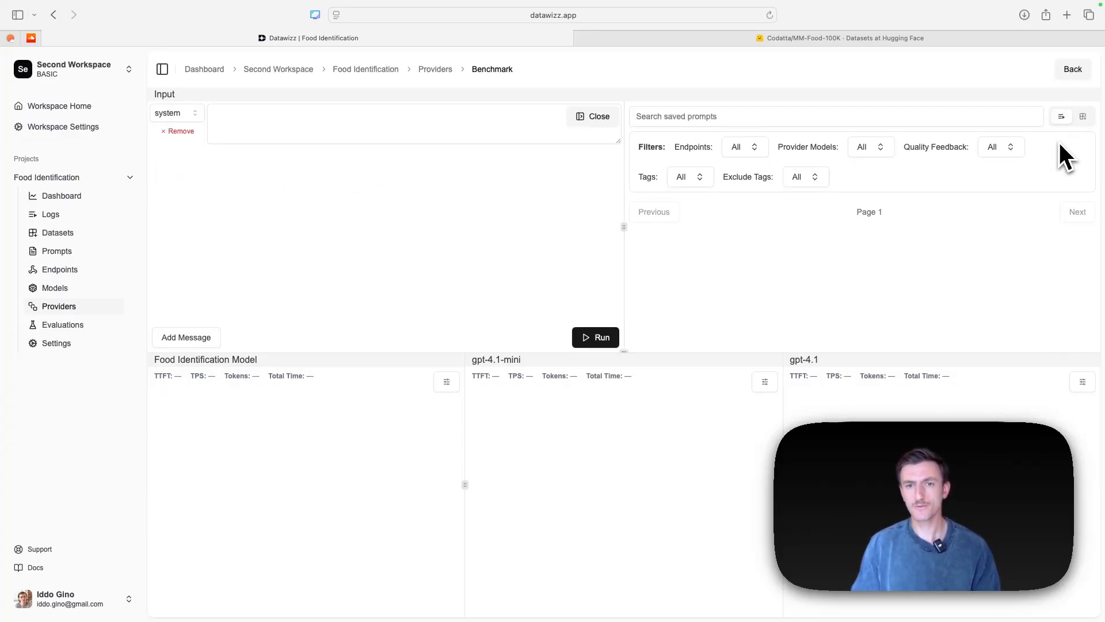
left_click(1083, 117)
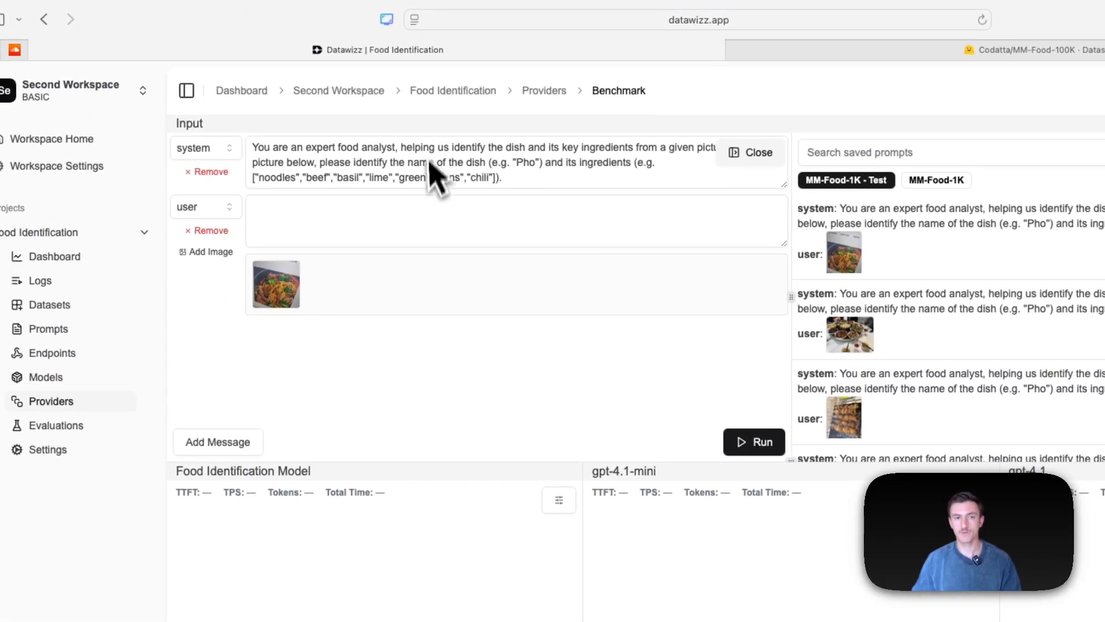
left_click_drag(783, 184, 793, 257)
left_click_drag(726, 236, 729, 250)
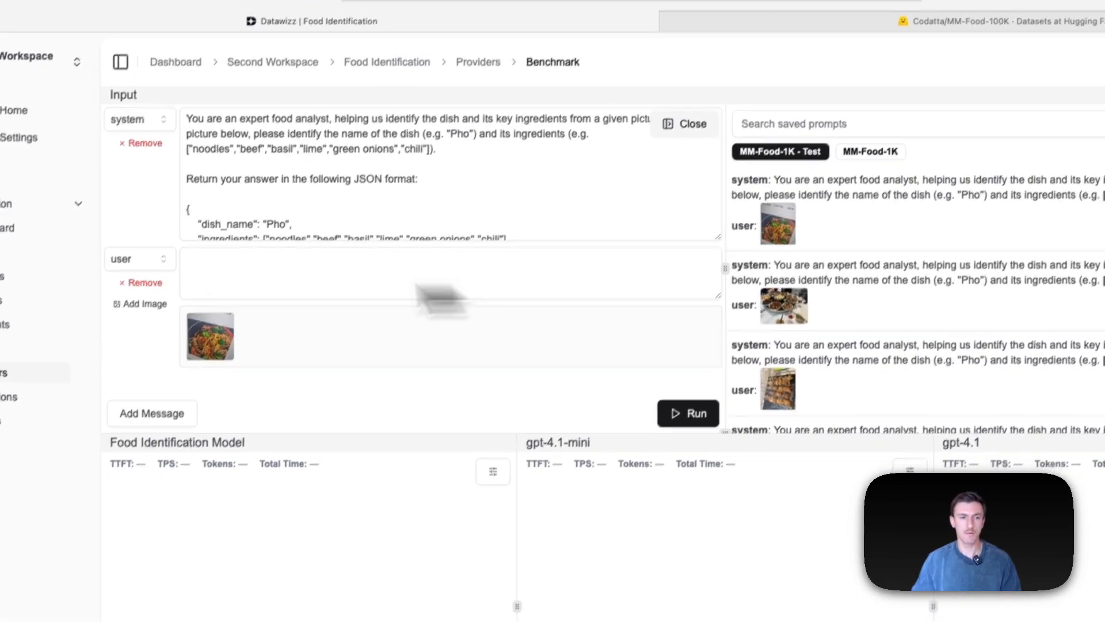
mouse_move(210, 337)
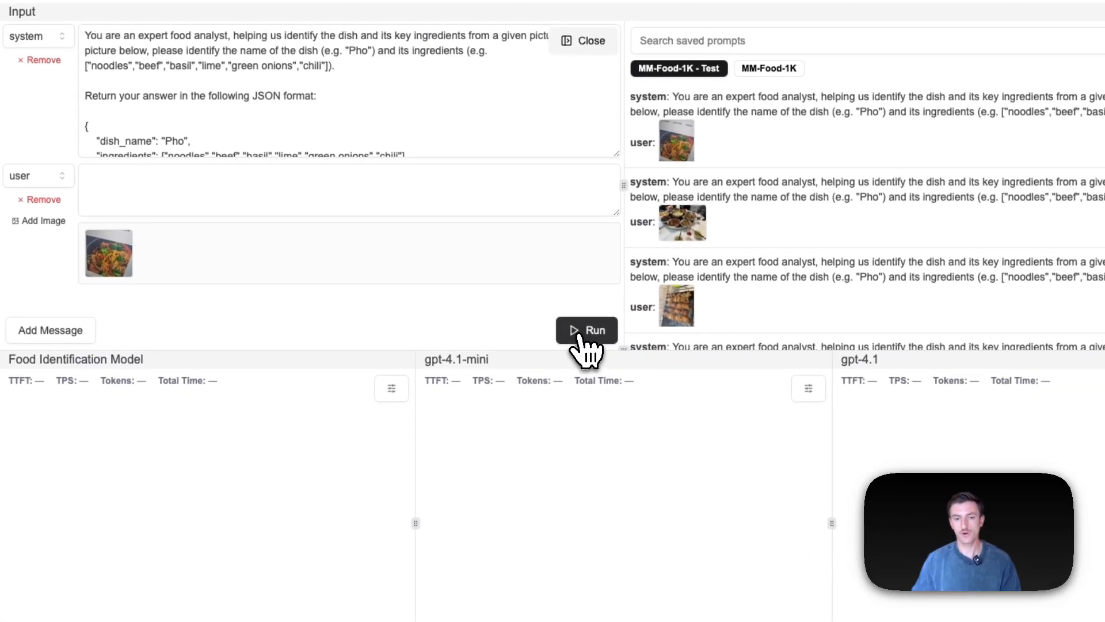
left_click(580, 337)
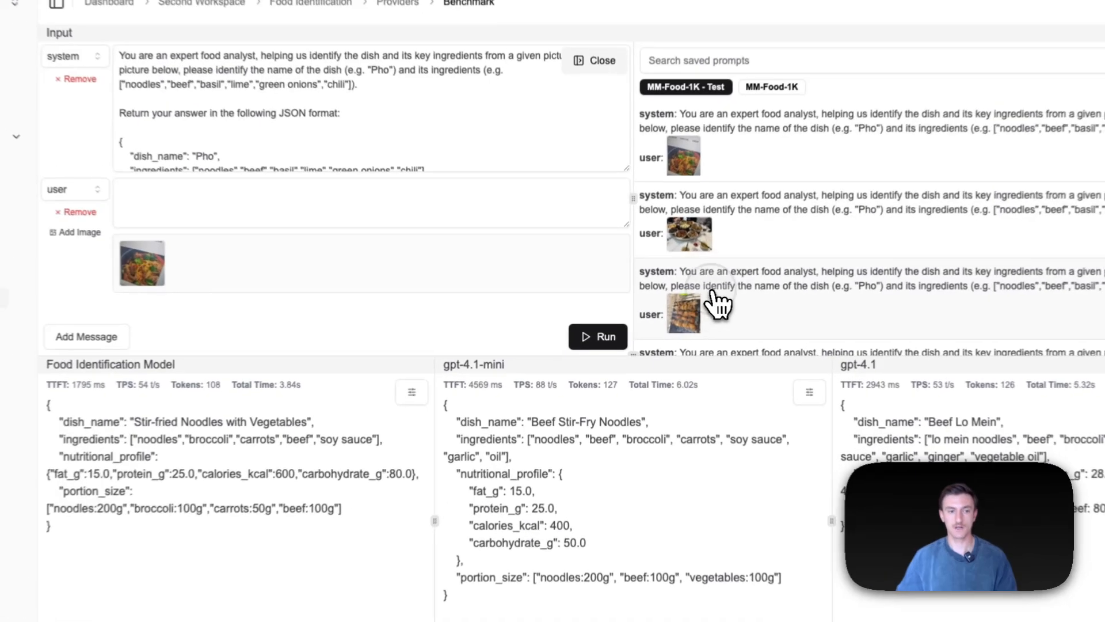
Run the three models on the meat skewers prompt and on the pumpkin dish prompt from the MM-Food-1K - Test dataset
left_click(714, 292)
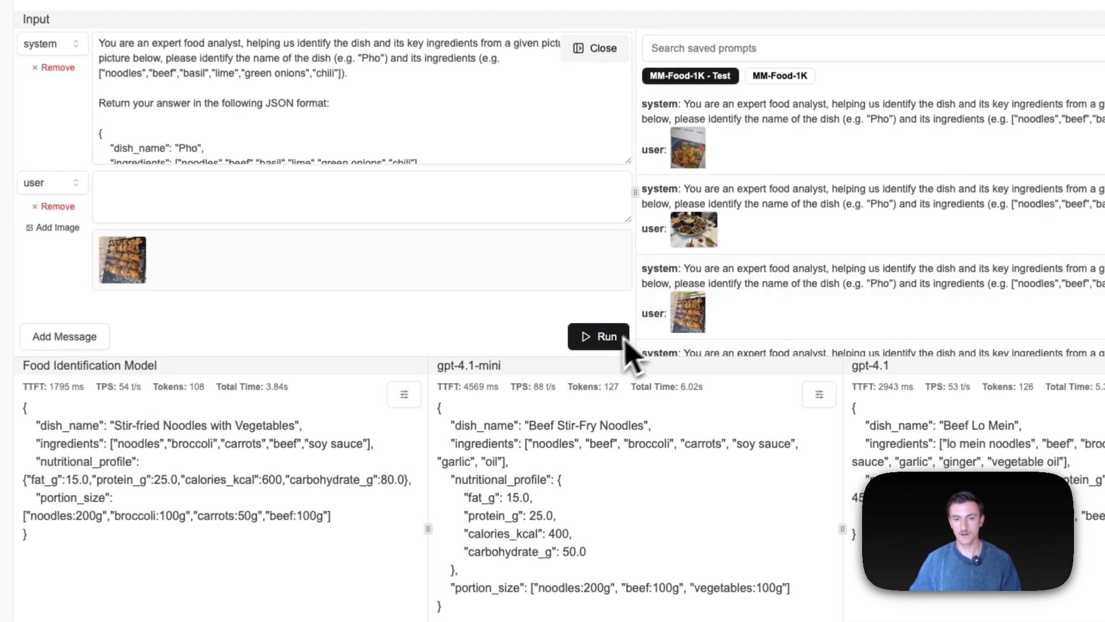
left_click(602, 338)
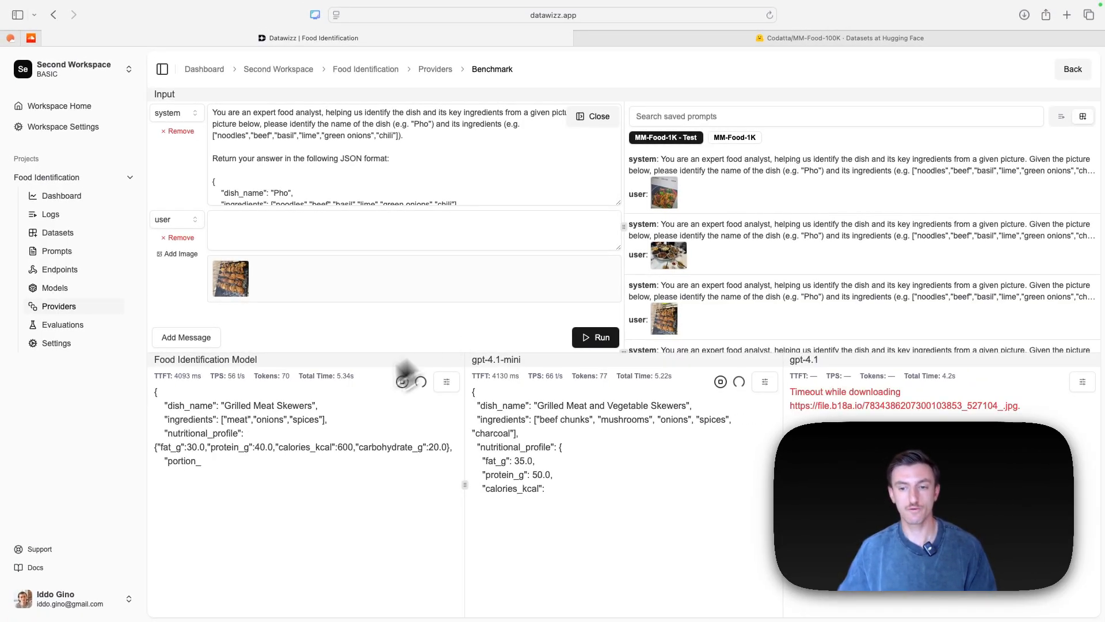
scroll(841, 260, "down", 5)
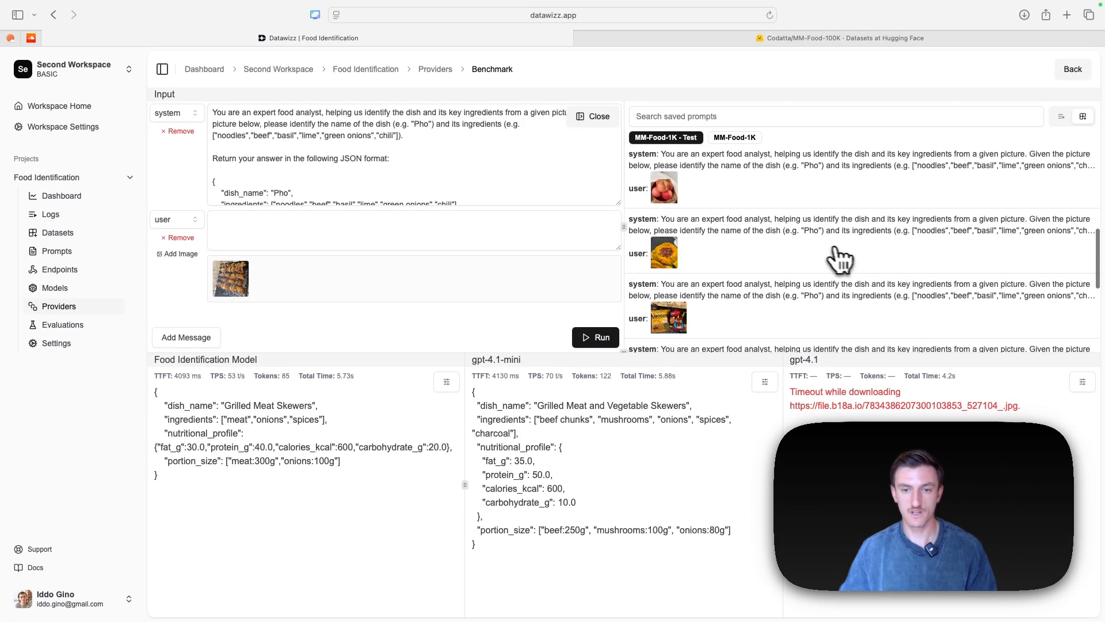
left_click(793, 244)
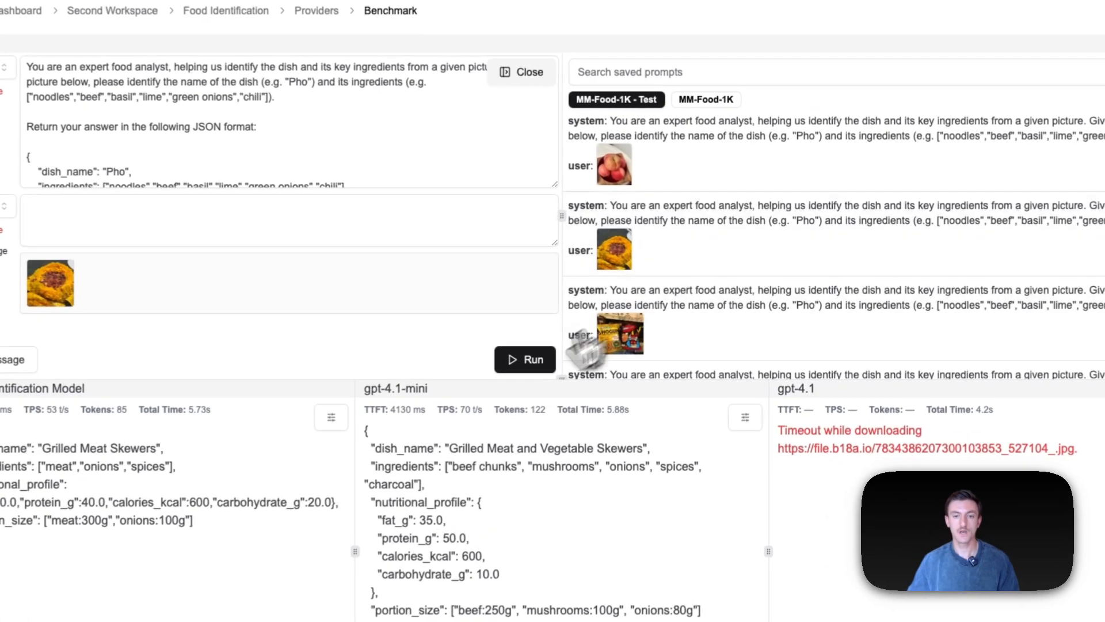
left_click(523, 361)
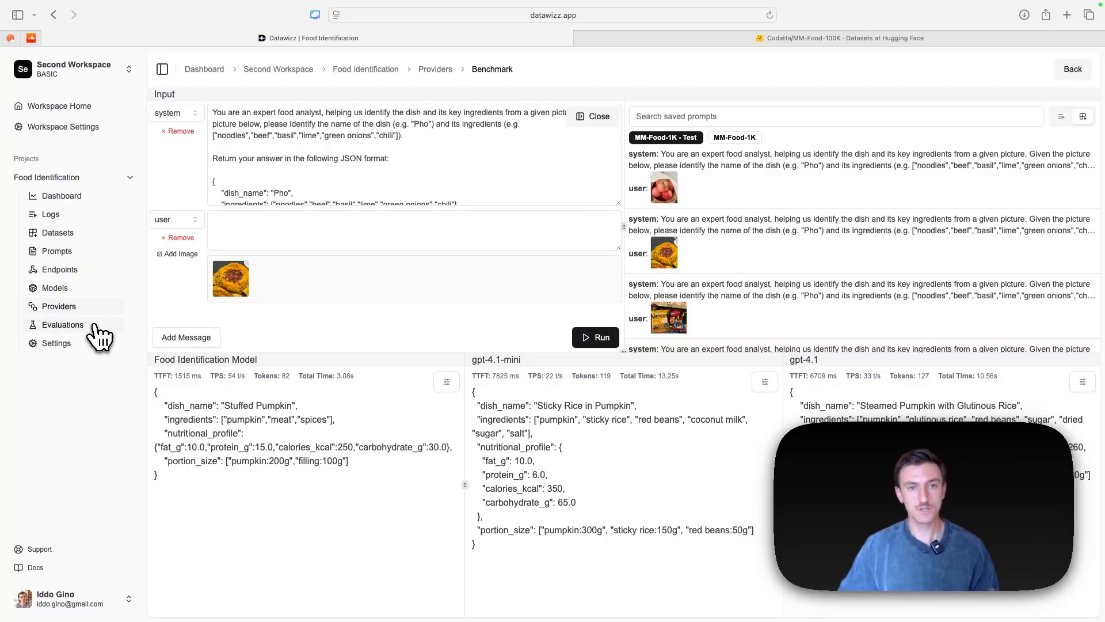
Add the base model google/gemma-3-4b-it to the Datawizz Serverless provider
left_click(439, 71)
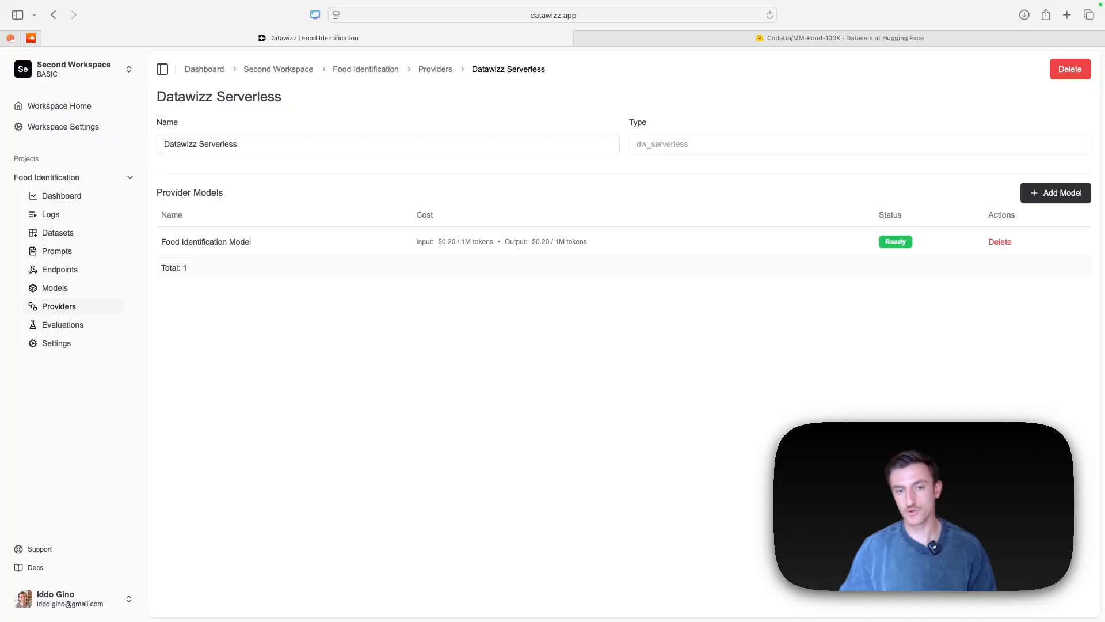
left_click(1056, 193)
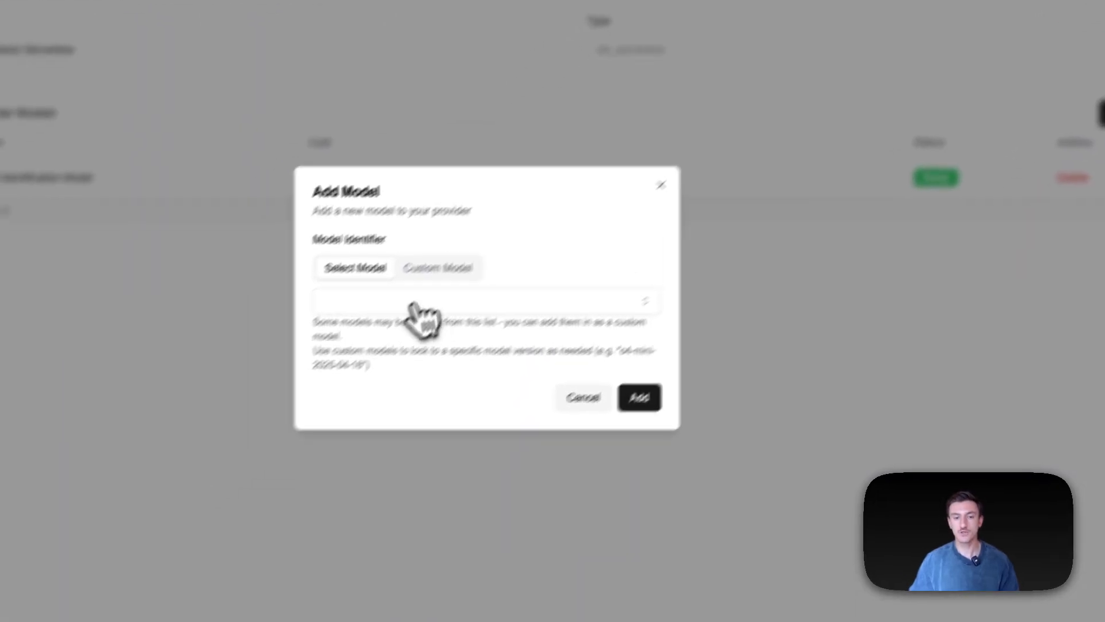
left_click(486, 338)
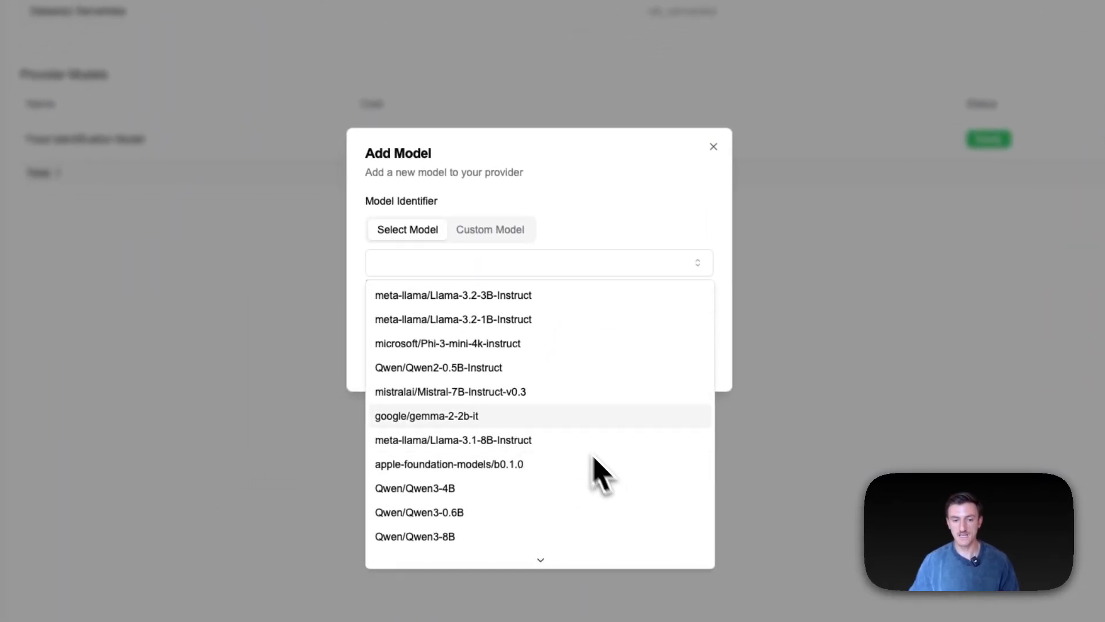
scroll(570, 446, "down", 2)
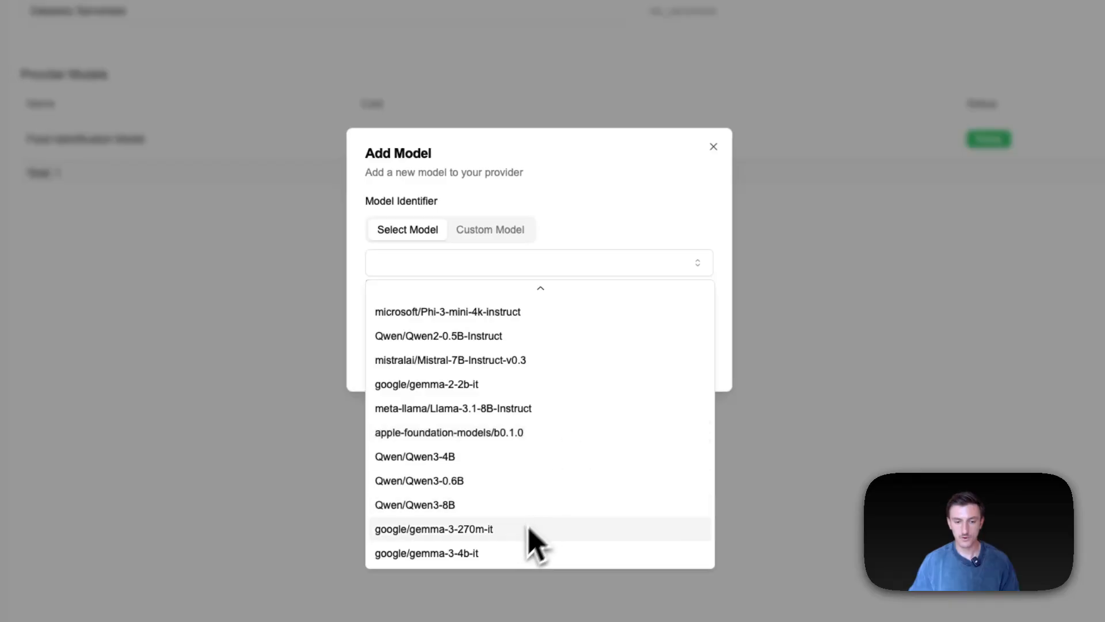
left_click(476, 562)
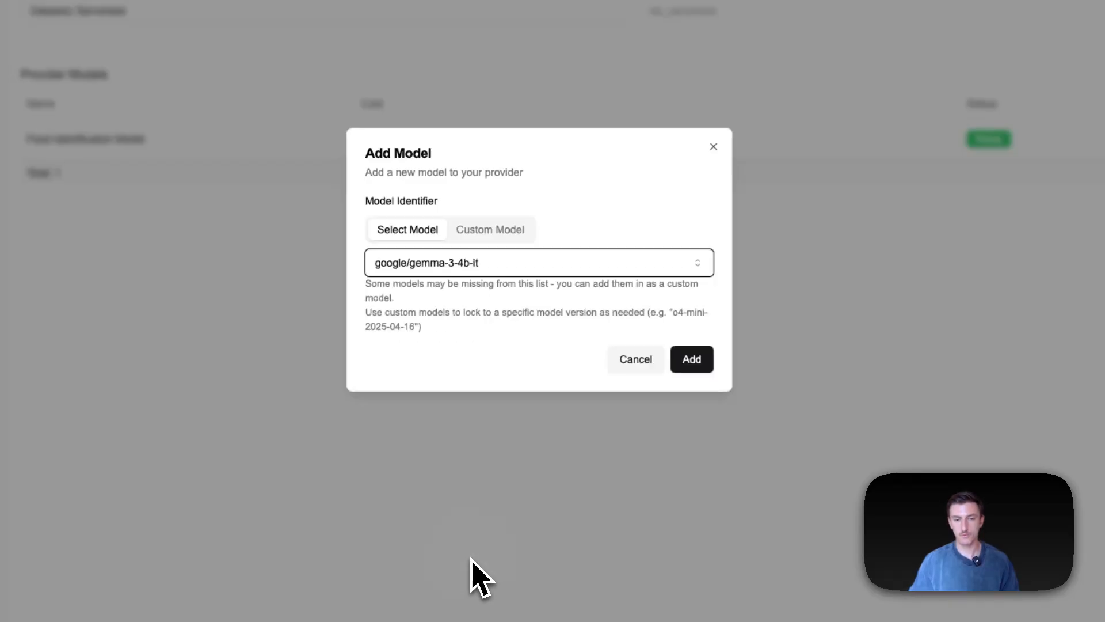
left_click(693, 369)
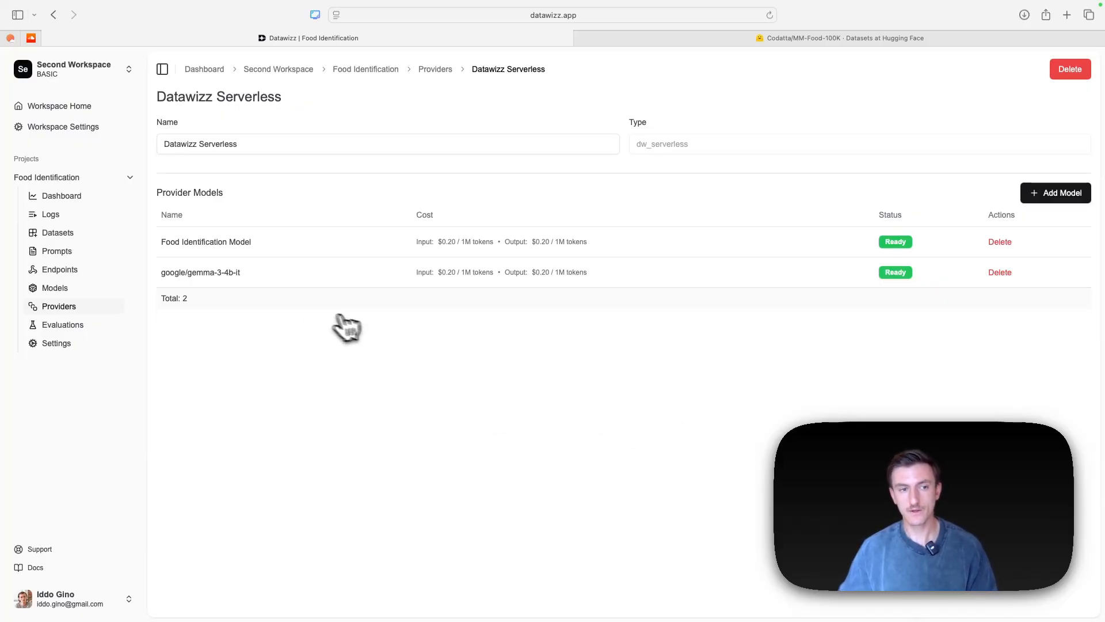
Open the list of evaluators available for the project's evaluations
left_click(80, 326)
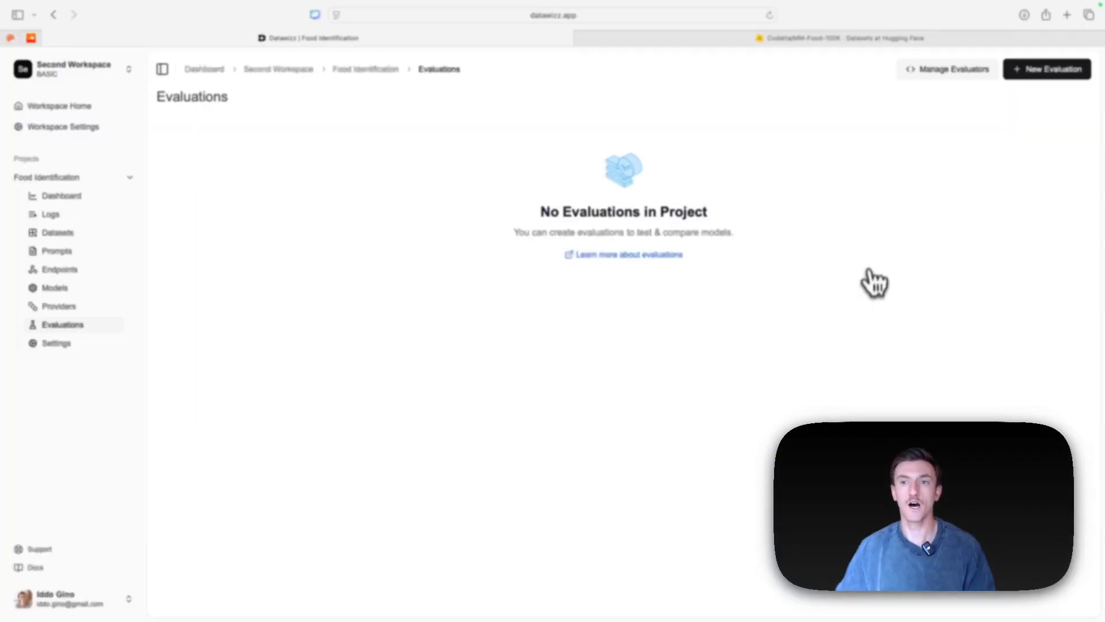
left_click(957, 91)
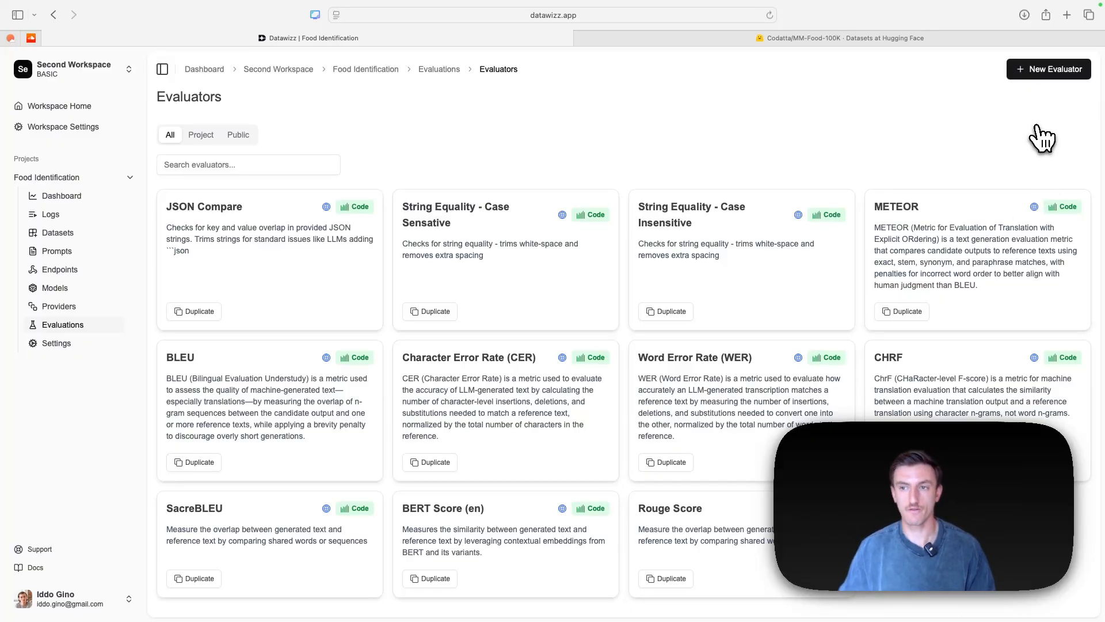
Open the MM-Food-1K - Test dataset in a separate tab and examine the full expected output of its first item
left_click(63, 236, "super")
left_click(586, 39)
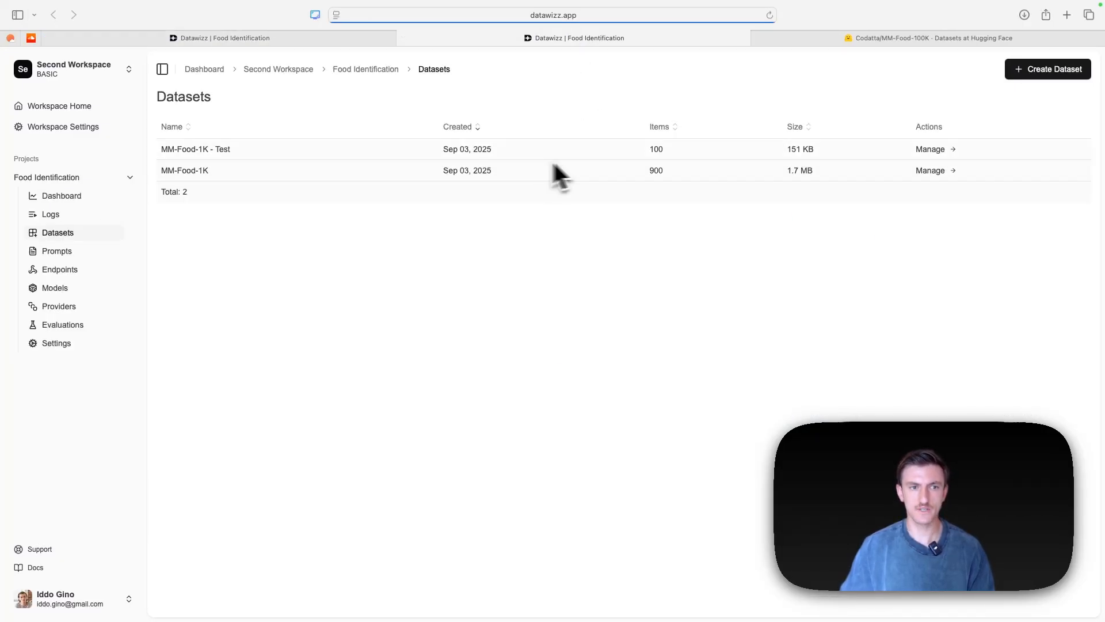
left_click(930, 151)
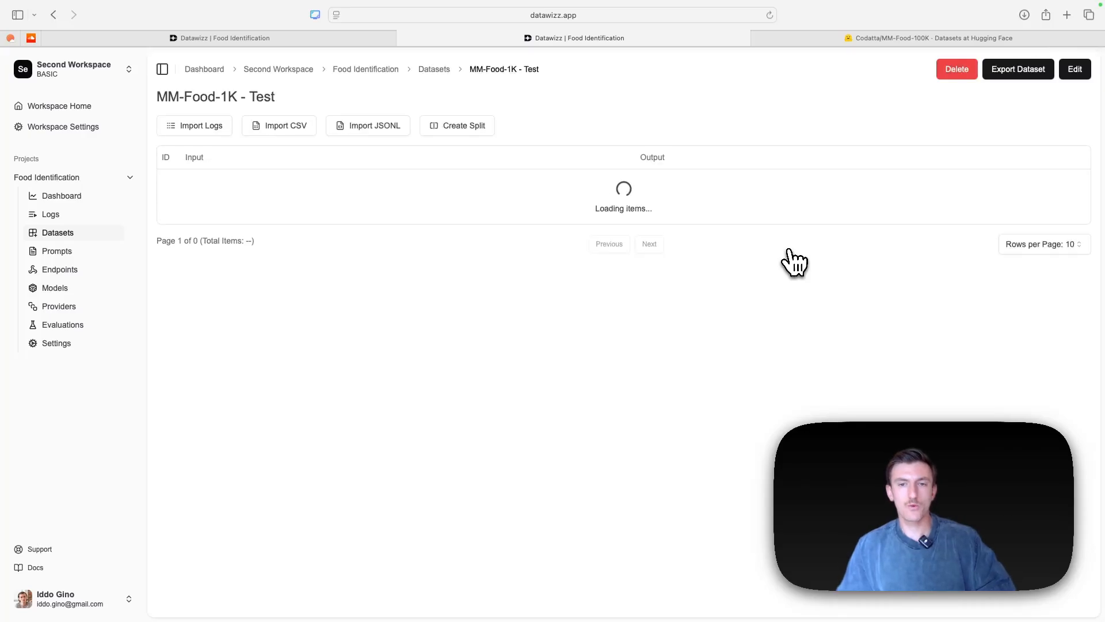
left_click(202, 198)
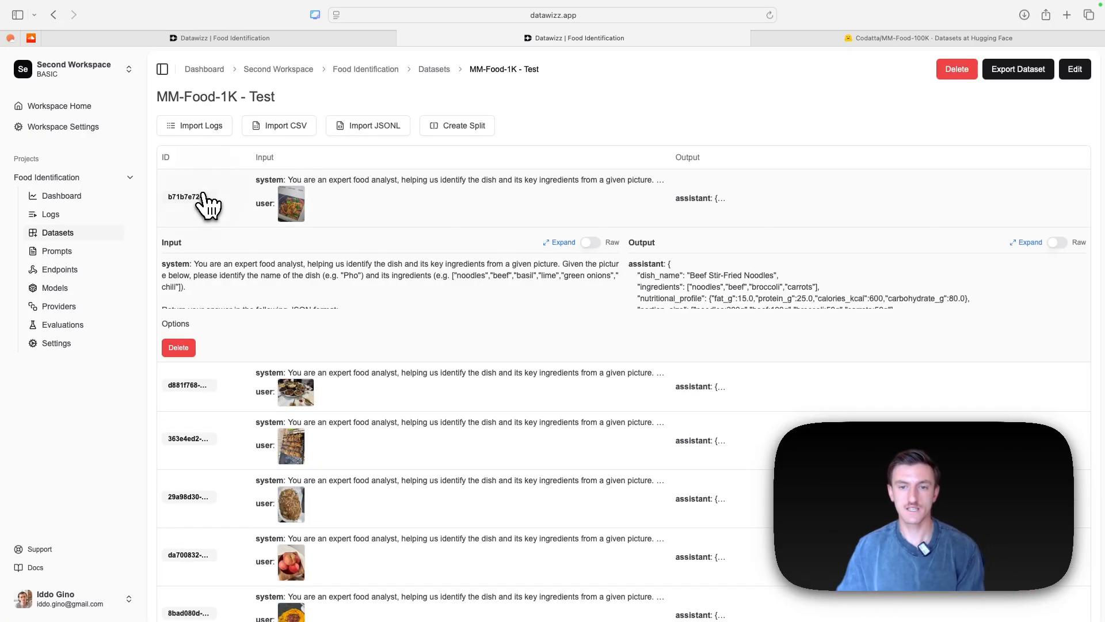
left_click(1028, 243)
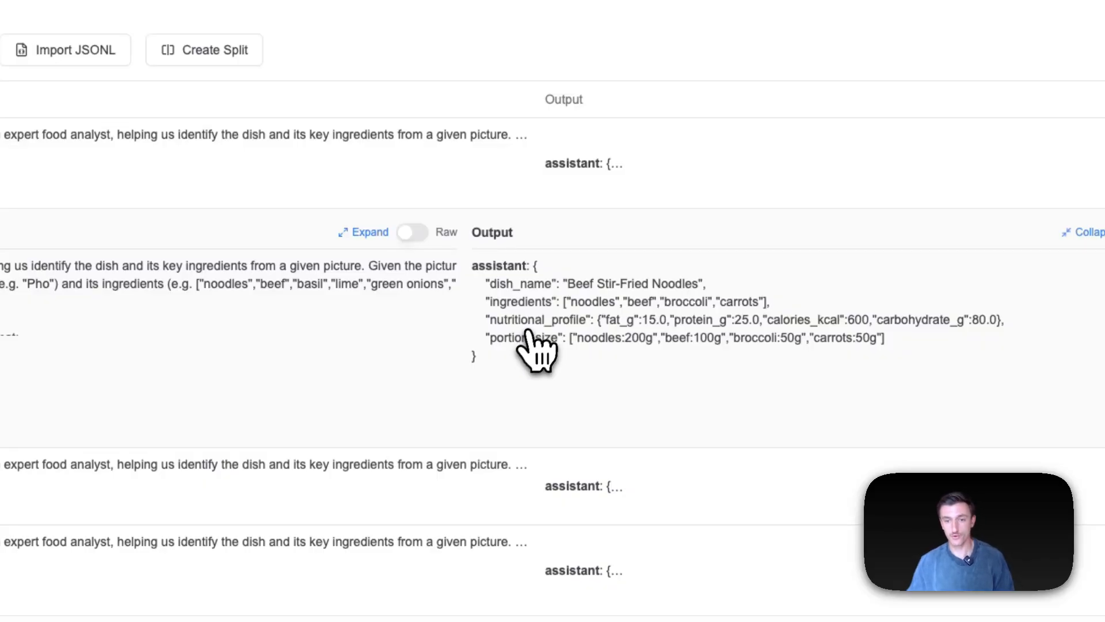
left_click_drag(566, 284, 643, 284)
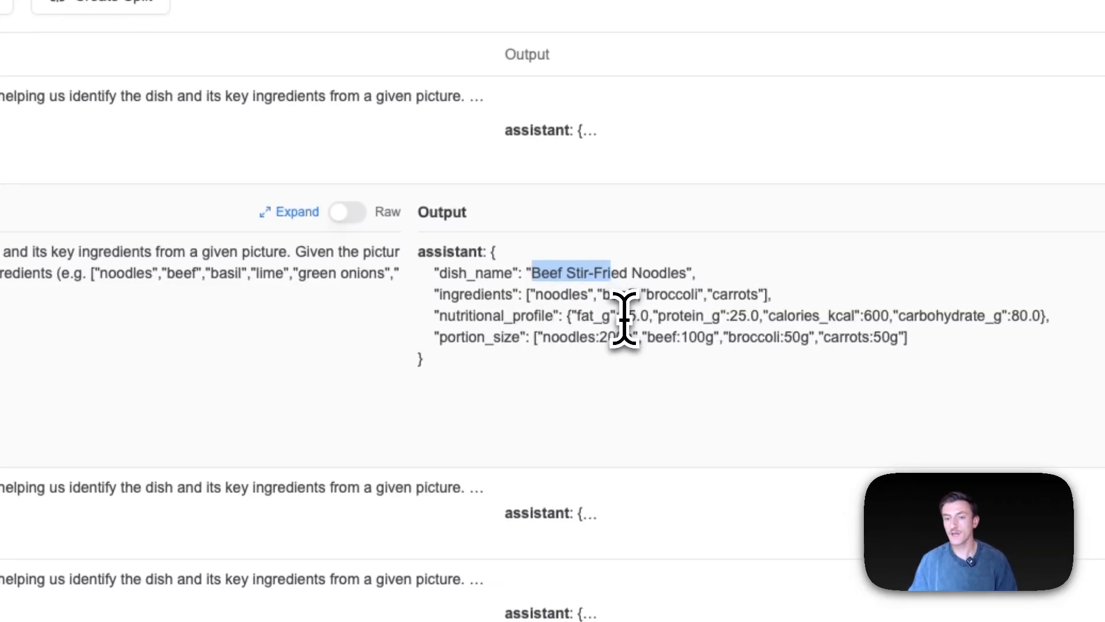
left_click_drag(628, 317, 651, 316)
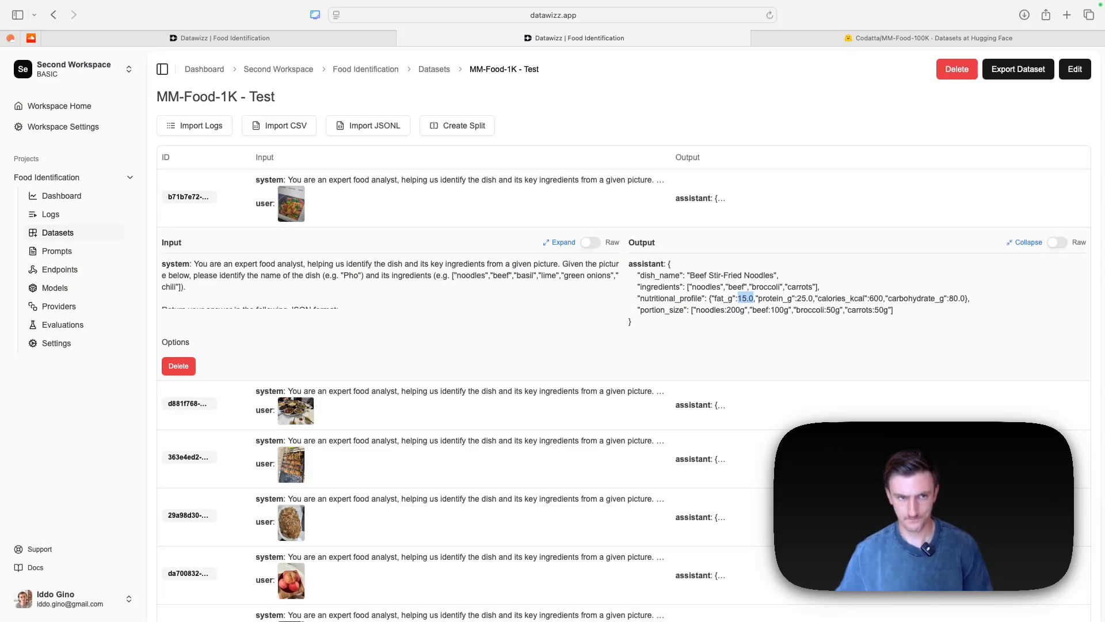
Return to the evaluators list, create an LLM-type evaluator named Dish Name Evaluator, and look over its default judge prompt
mouse_move(296, 16)
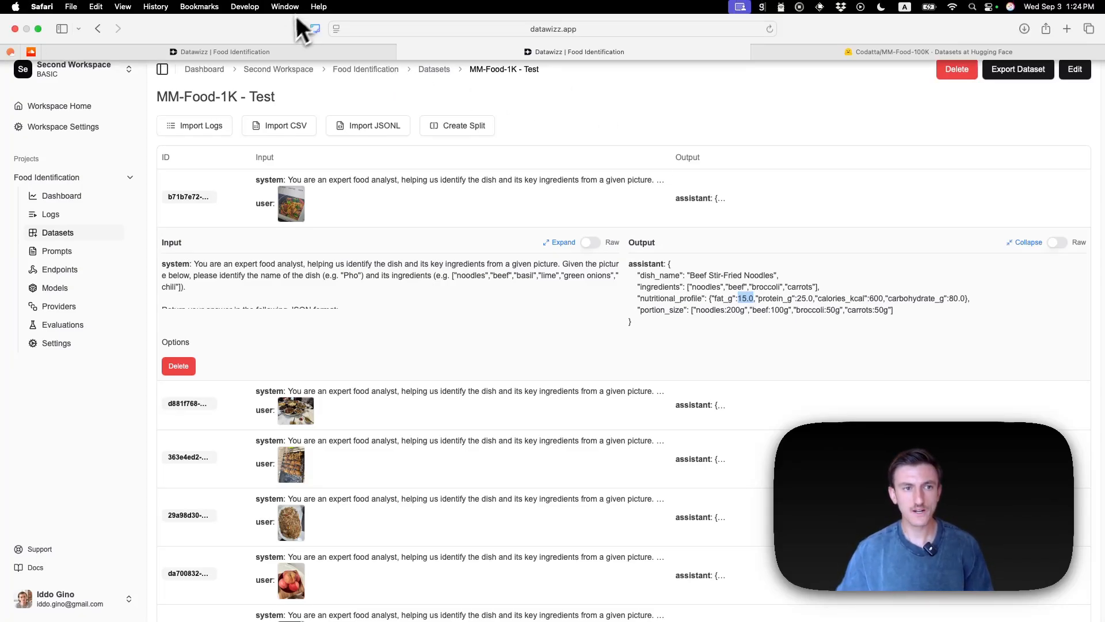
left_click(285, 49)
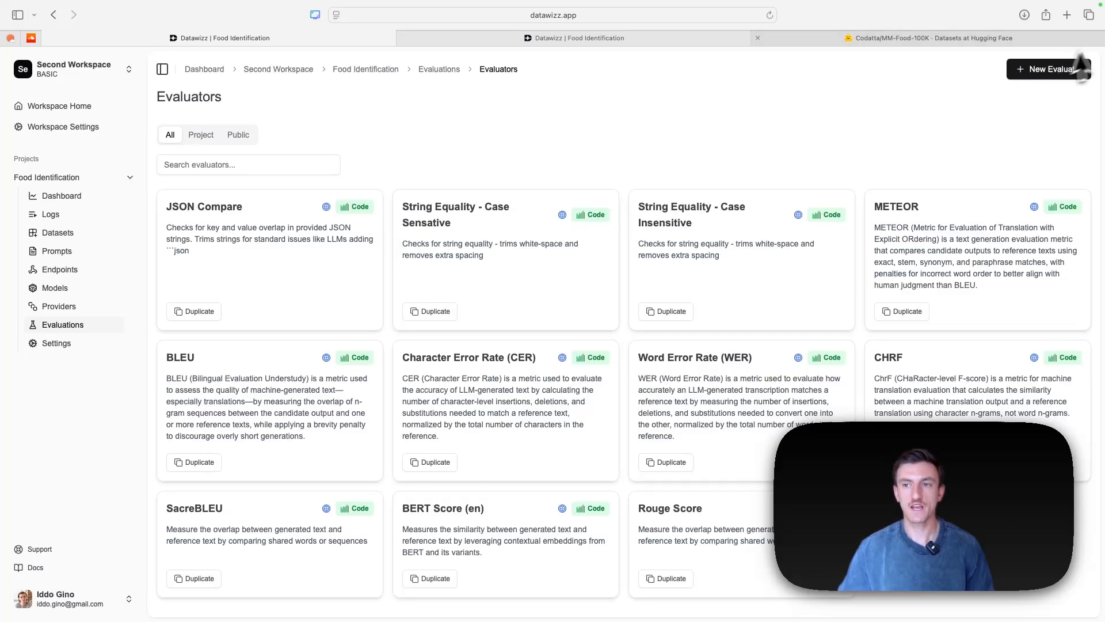
left_click(1049, 74)
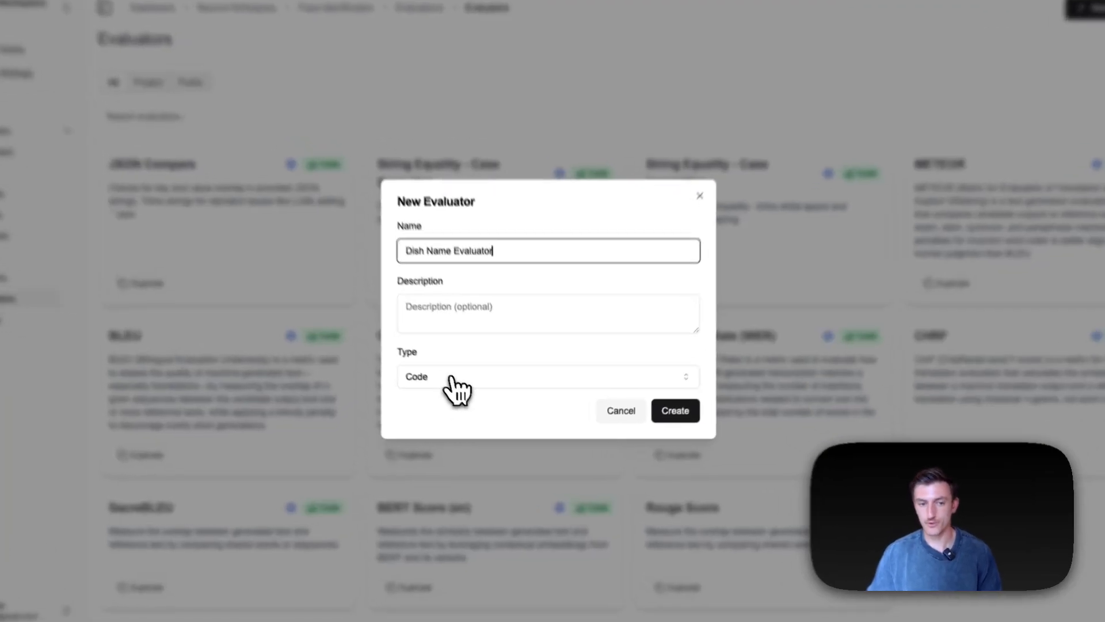
left_click(468, 396)
left_click(473, 431)
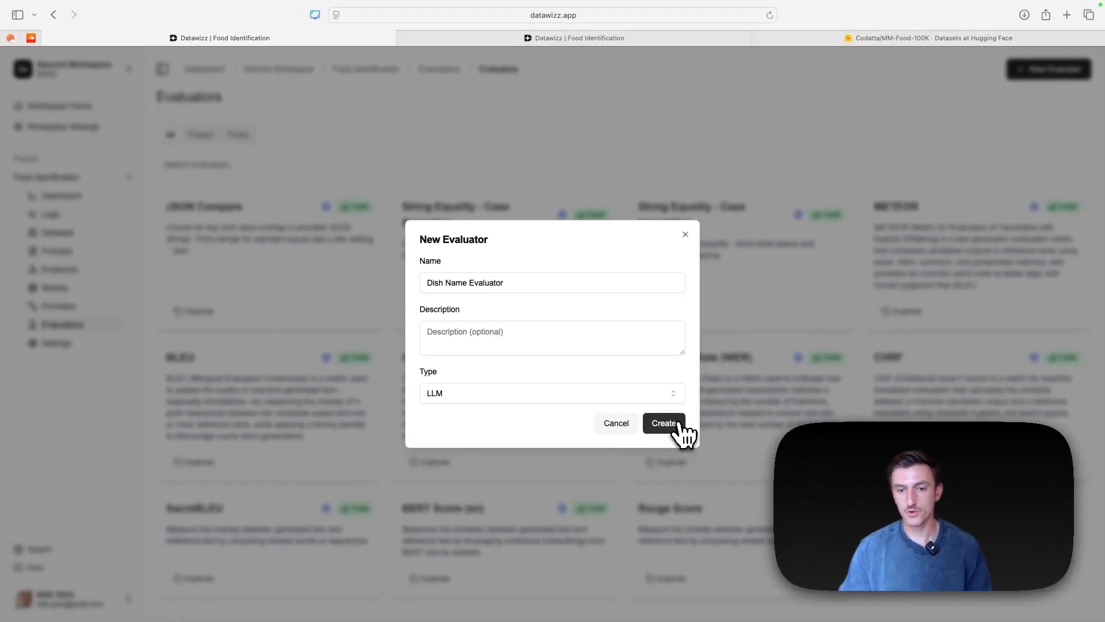
left_click(663, 423)
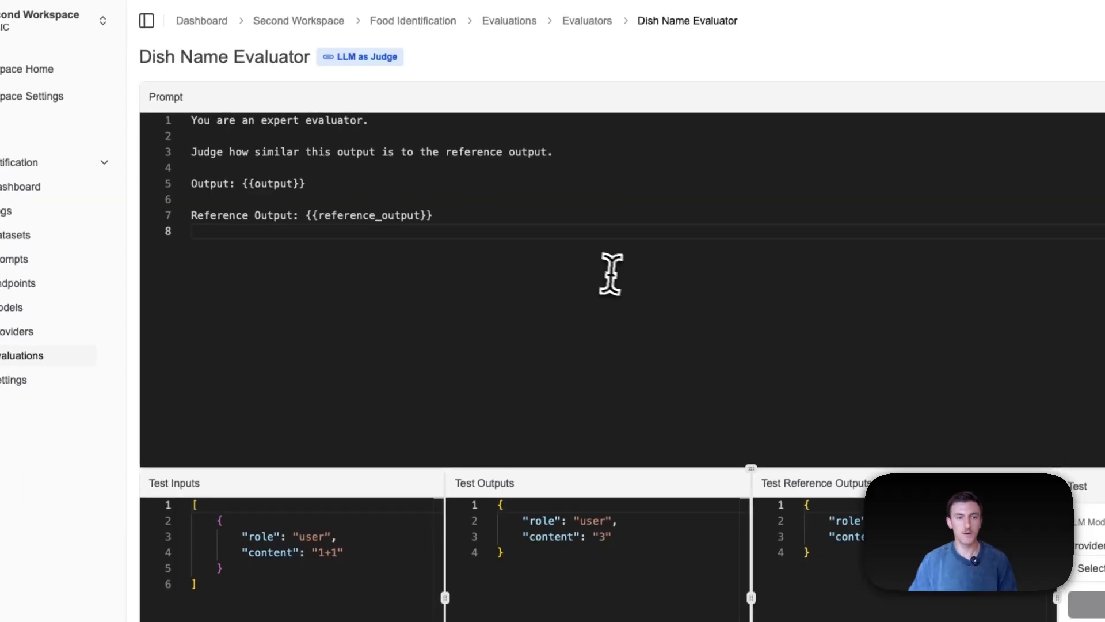
left_click_drag(618, 271, 199, 121)
left_click(666, 248)
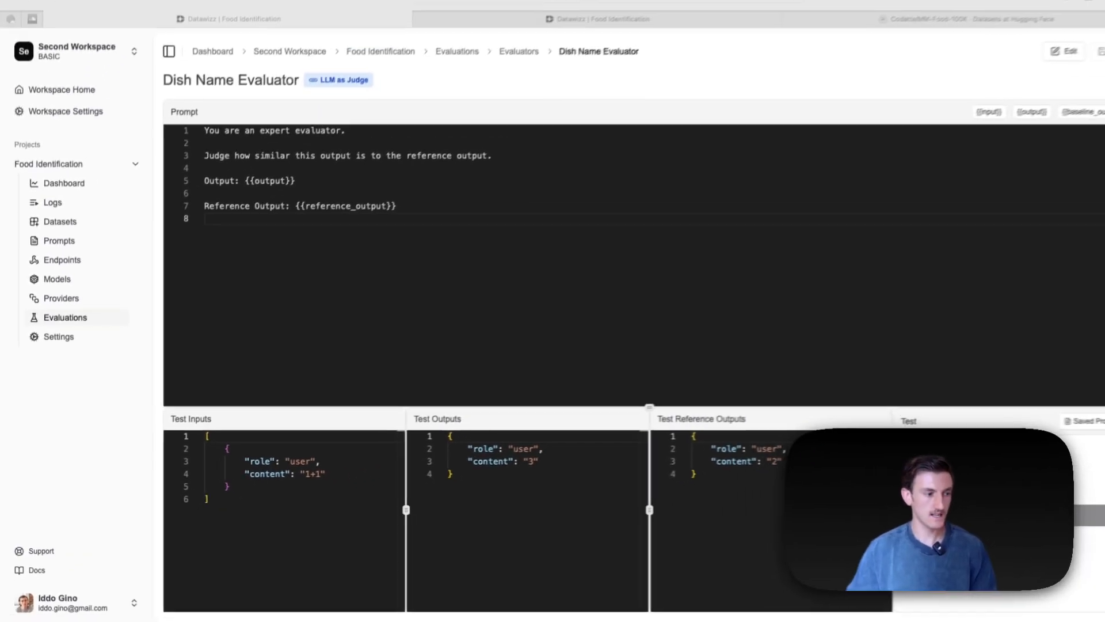
Replace the default judge prompt with one evaluating whether the dish_name values in {{output}} and {{reference_output}} reference the same dish, and save it
left_click(593, 309)
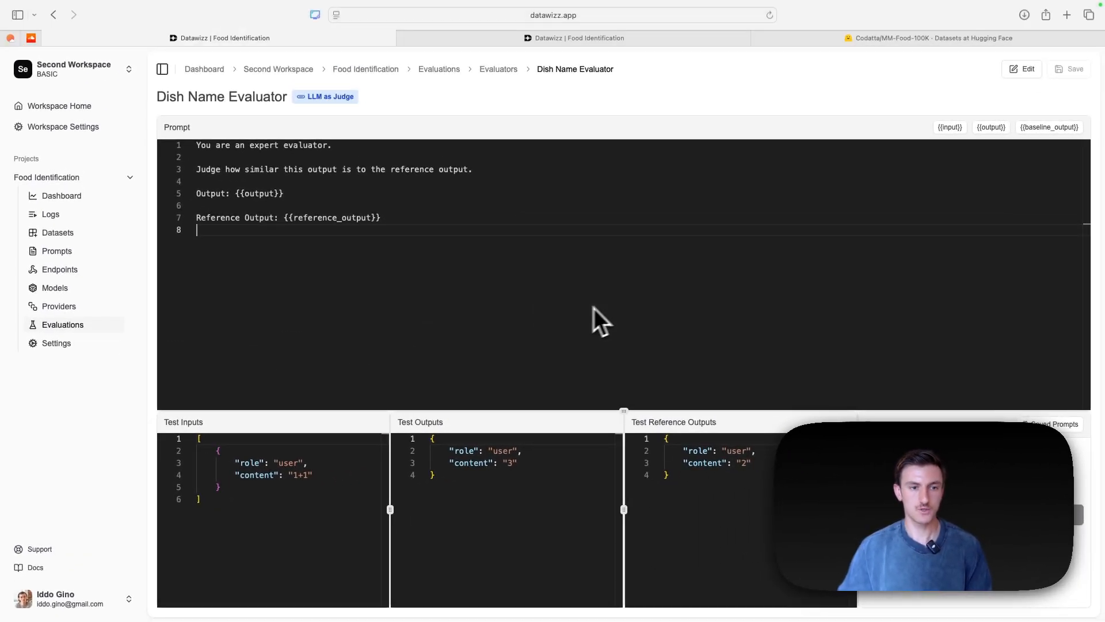
key("super+a")
key("super+v")
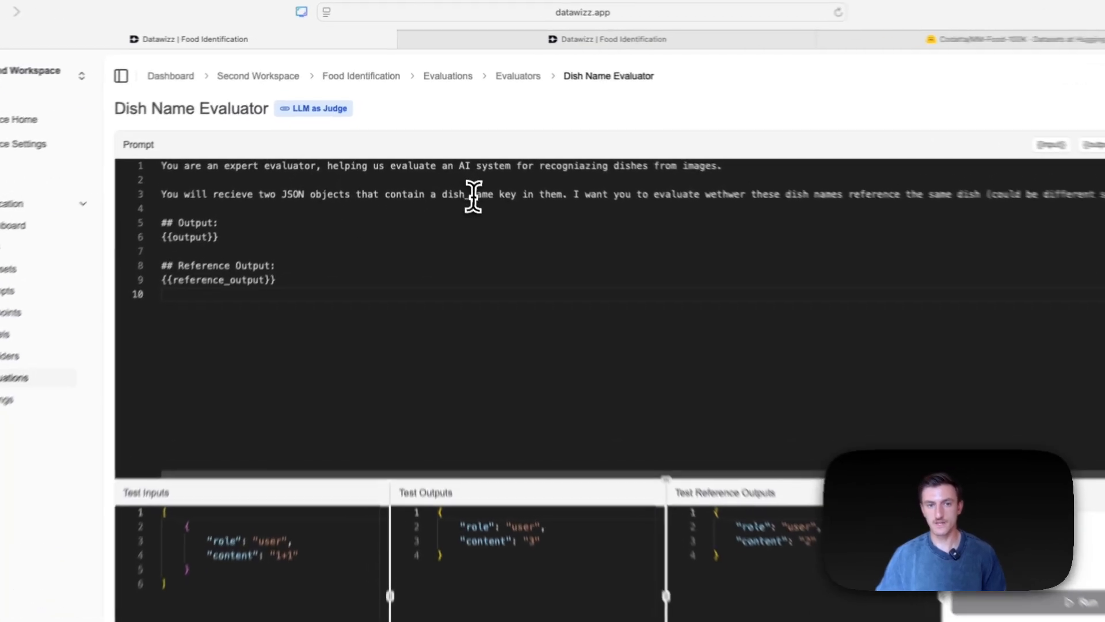
double_click(461, 169)
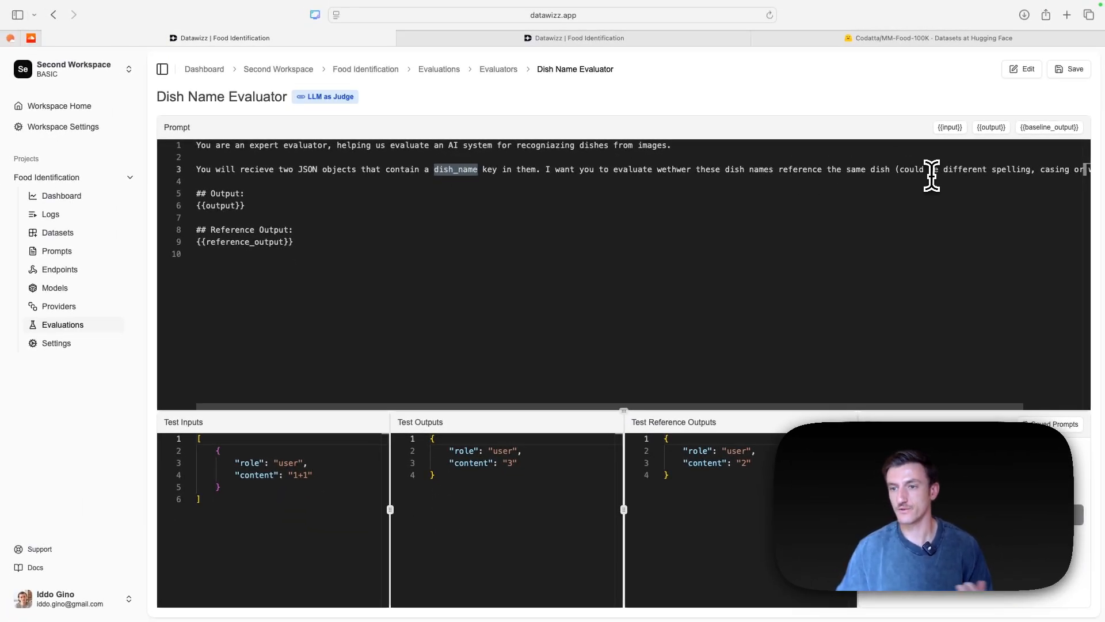
left_click_drag(933, 171, 484, 225)
left_click(481, 223)
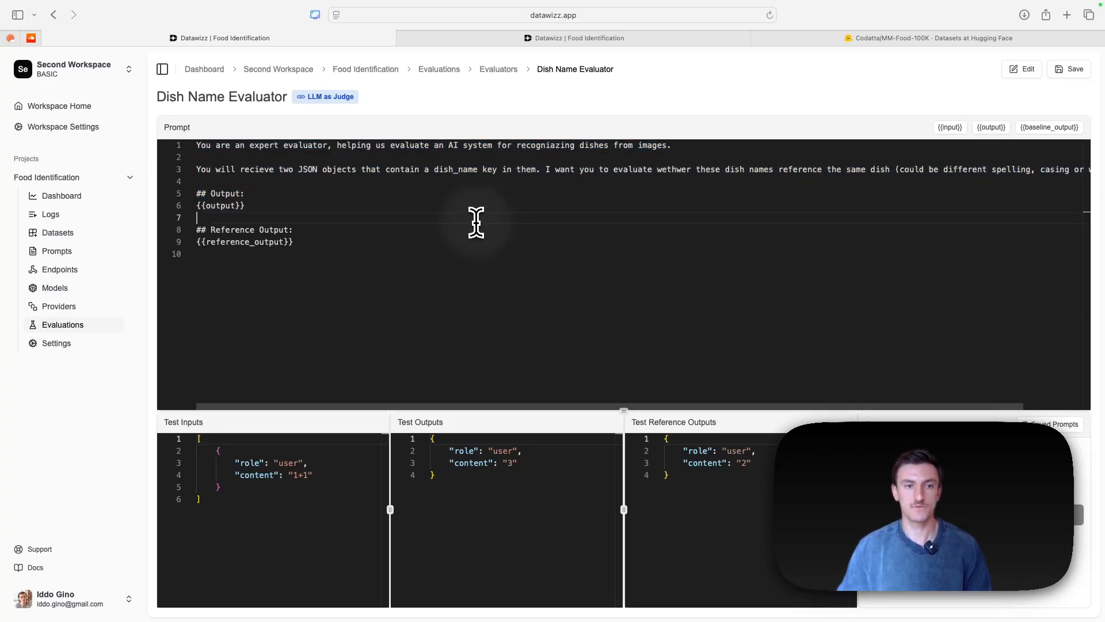
left_click(1073, 70)
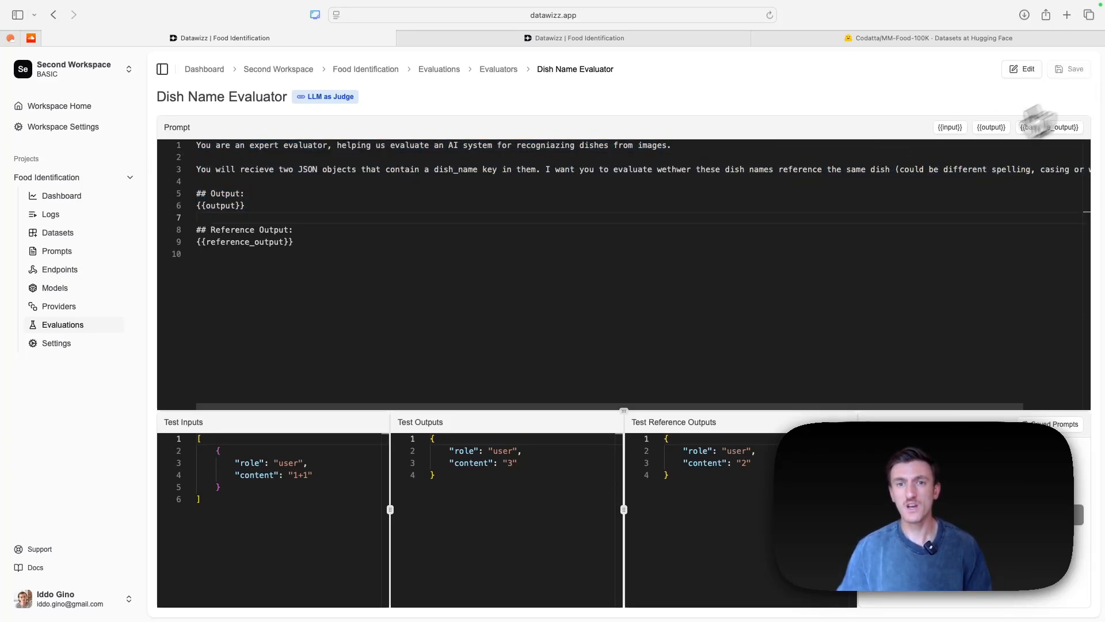
Copy the raw expected output of the MM-Food-1K - Test dataset's first item into the evaluator's test outputs and test reference outputs
left_click(648, 39)
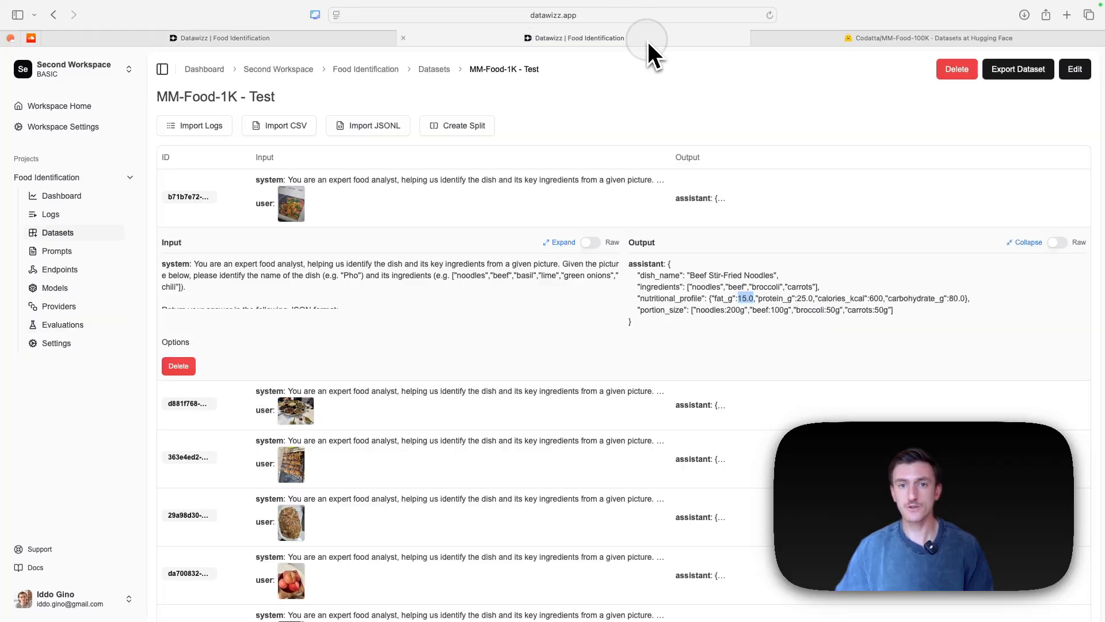
left_click(1057, 243)
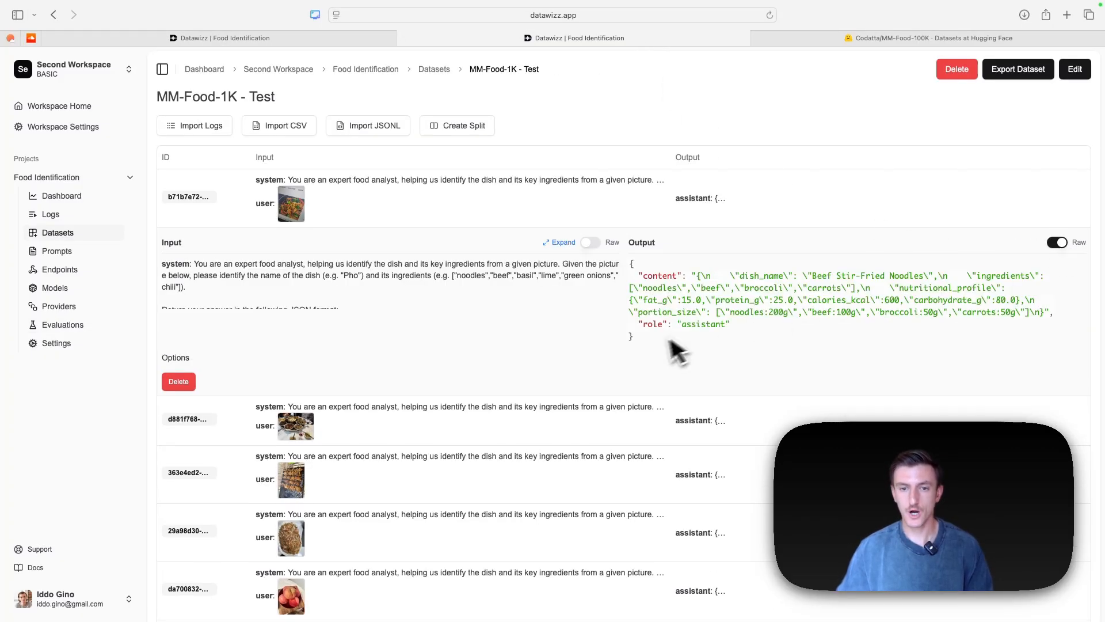
left_click_drag(671, 348, 634, 259)
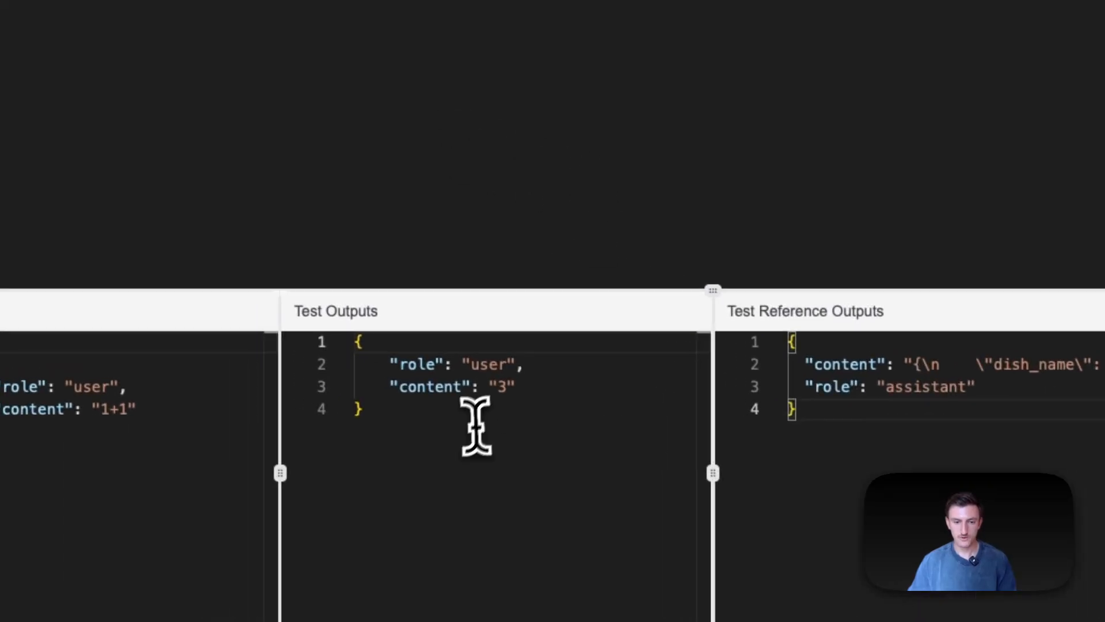
left_click_drag(476, 425, 333, 331)
key("super+v")
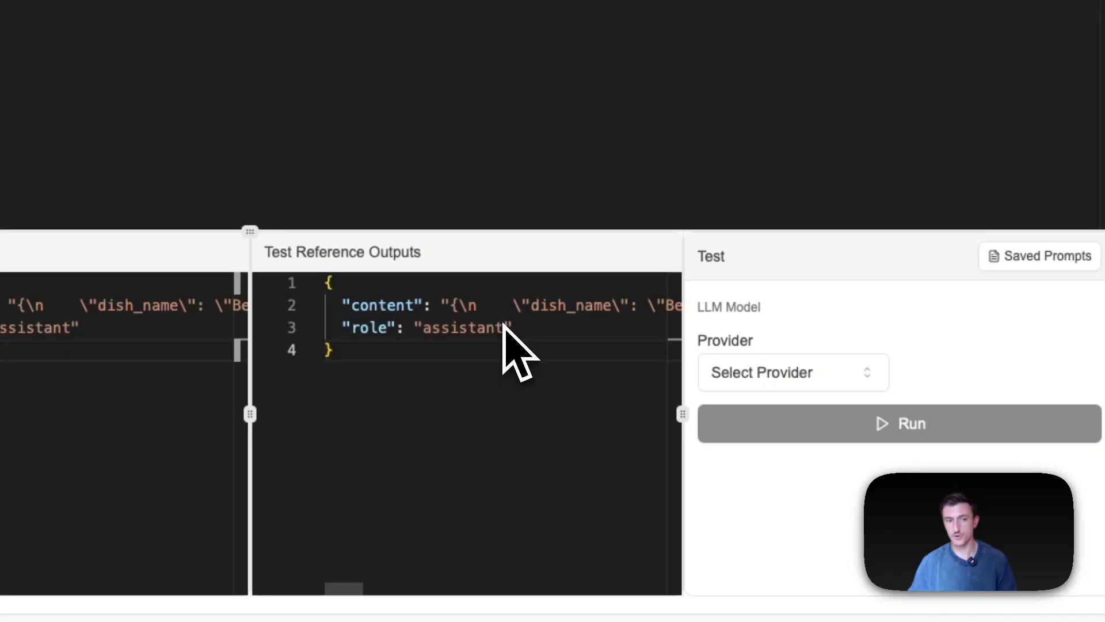
Test the evaluator with Anthropic's claude-3-7-sonnet as judge and read the result
left_click(809, 377)
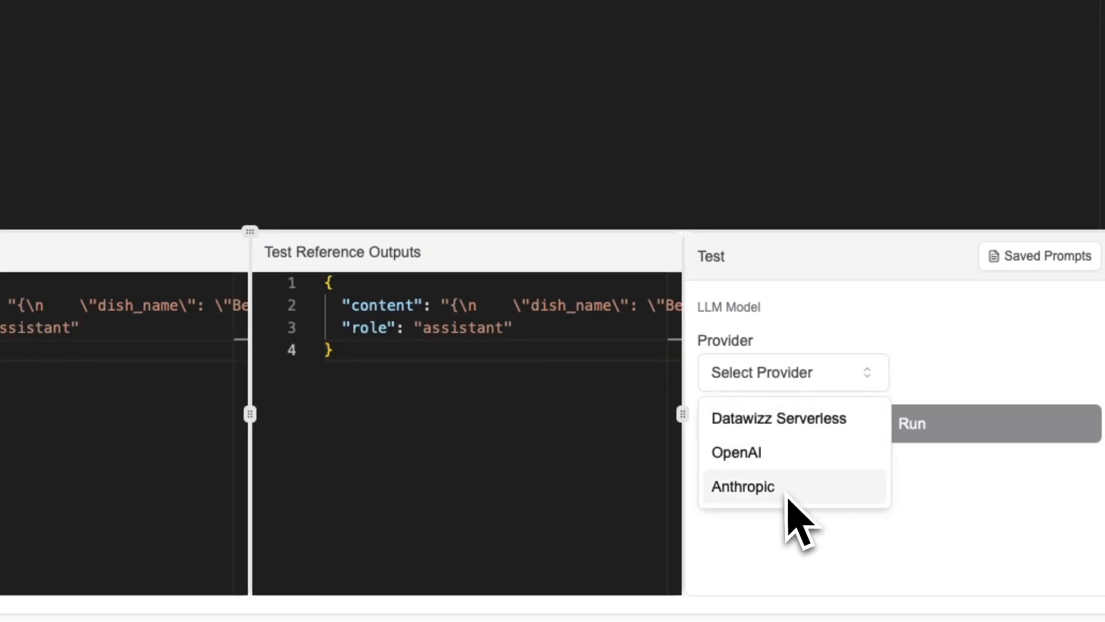
left_click(771, 488)
left_click(969, 375)
left_click(927, 420)
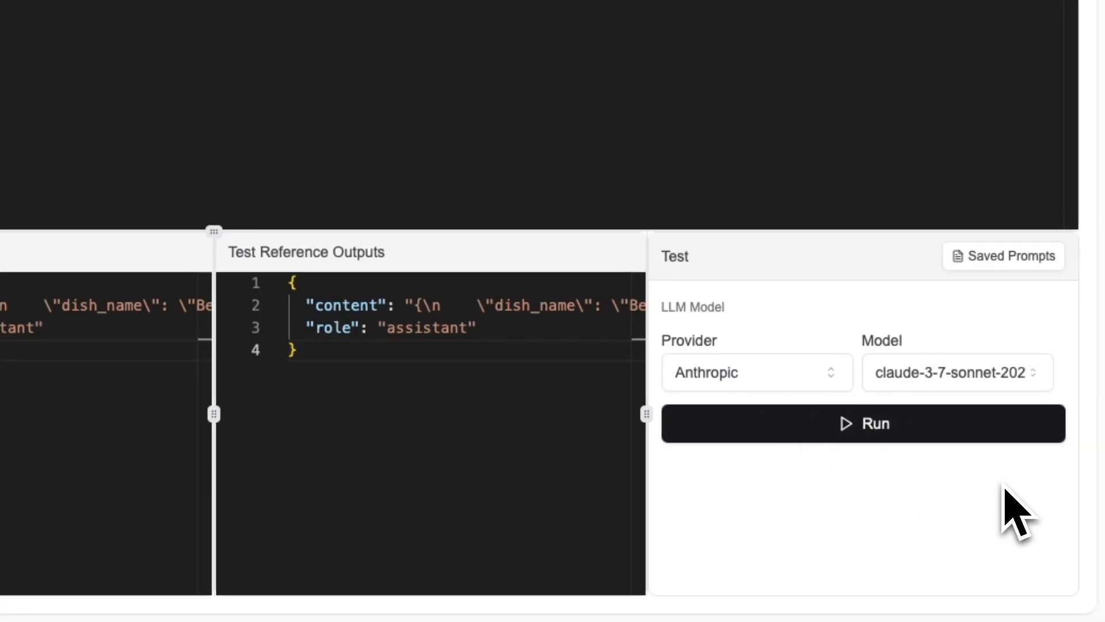
left_click(867, 436)
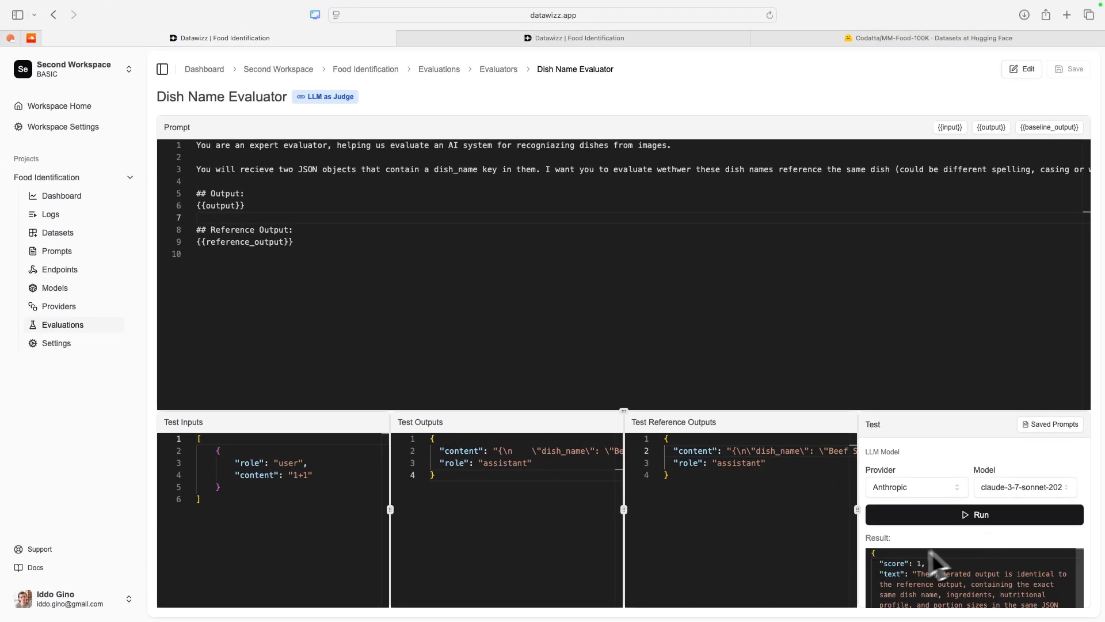
scroll(919, 576, "down", 1)
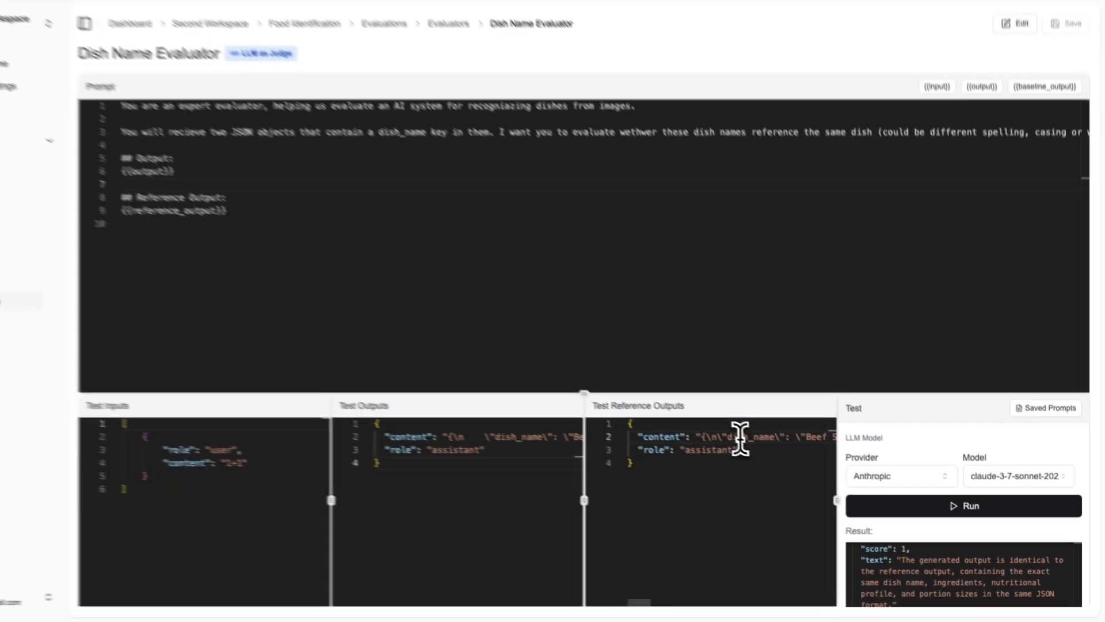
Reword the dish name in the test reference output as "Stir Fried Noodles with Beef", rerun the test and read the judge's explanation
double_click(772, 437)
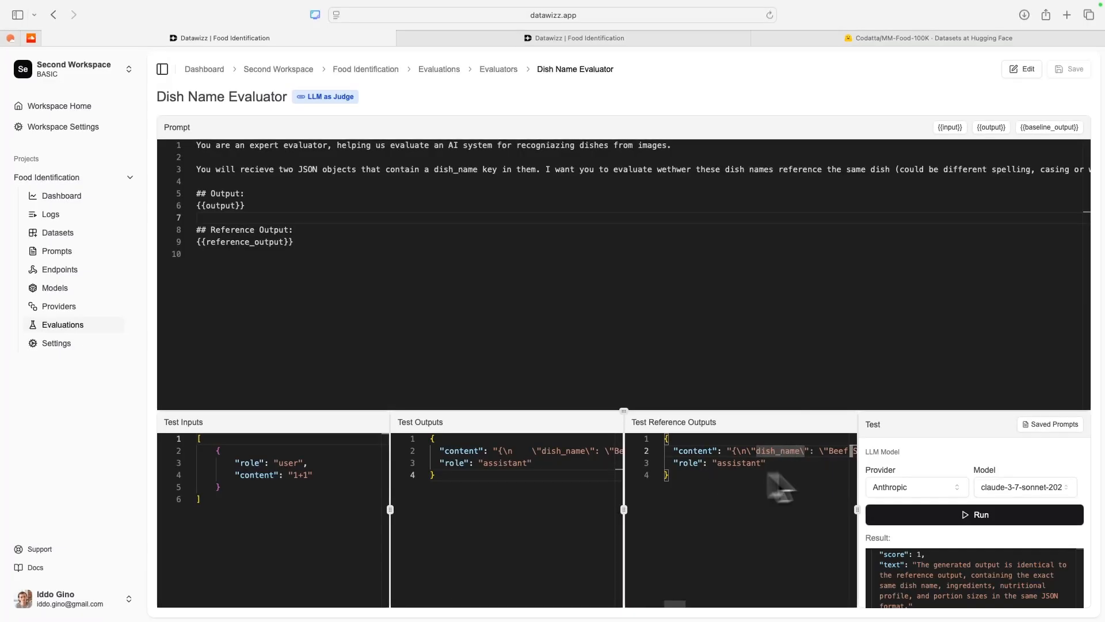
key("alt+Right")
key("alt+Right")
key("alt+Right")
key("alt+Right")
key("alt+Right")
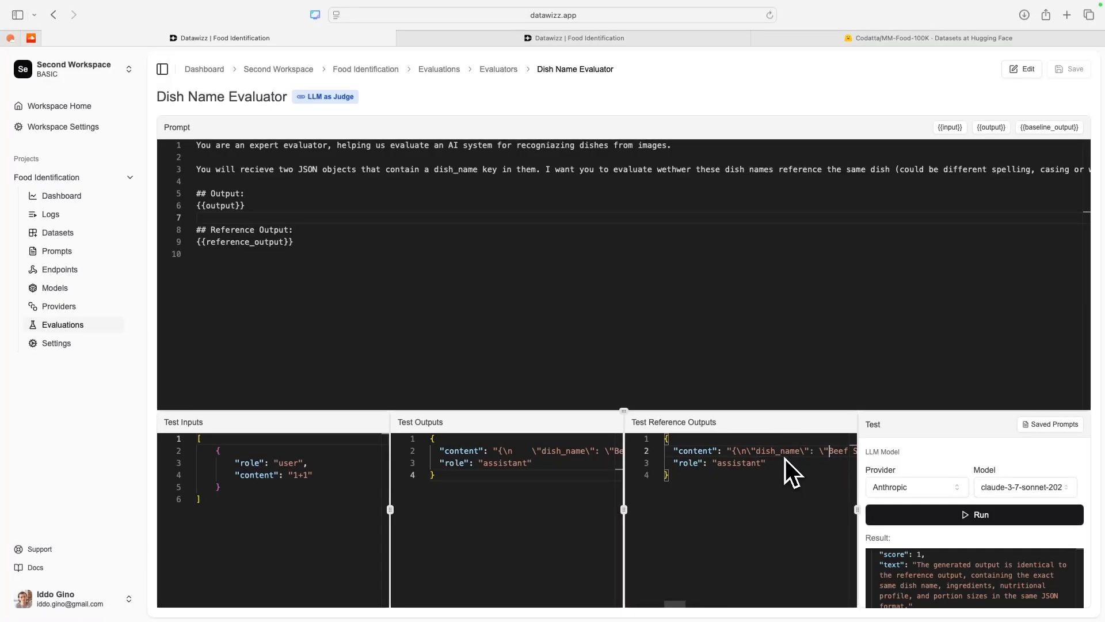
key("alt+Right")
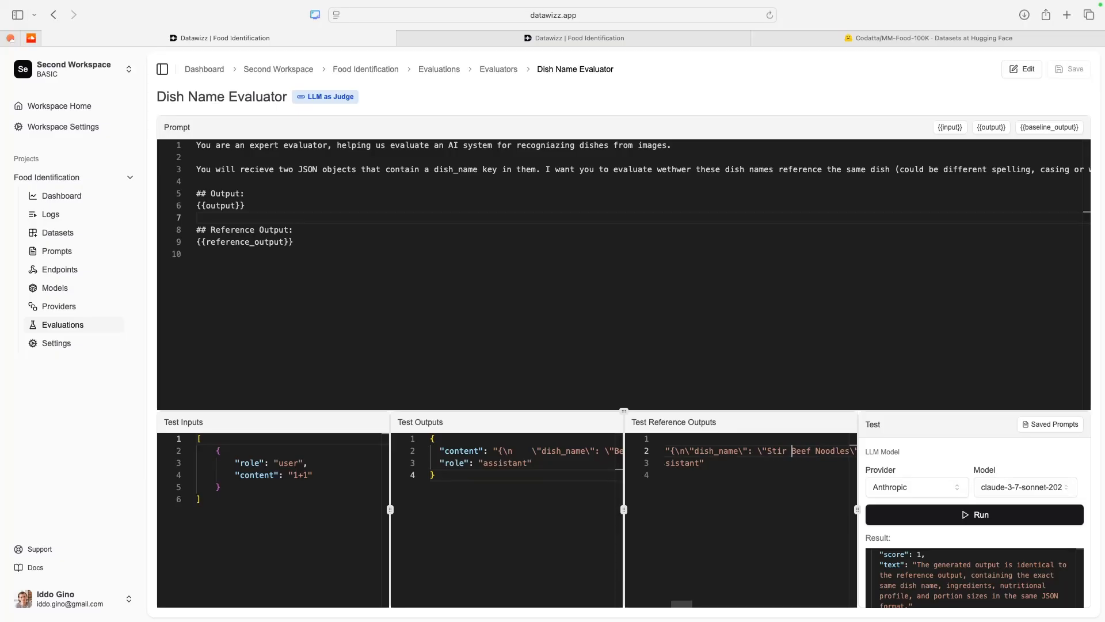
key("alt+Right")
key("alt+Right")
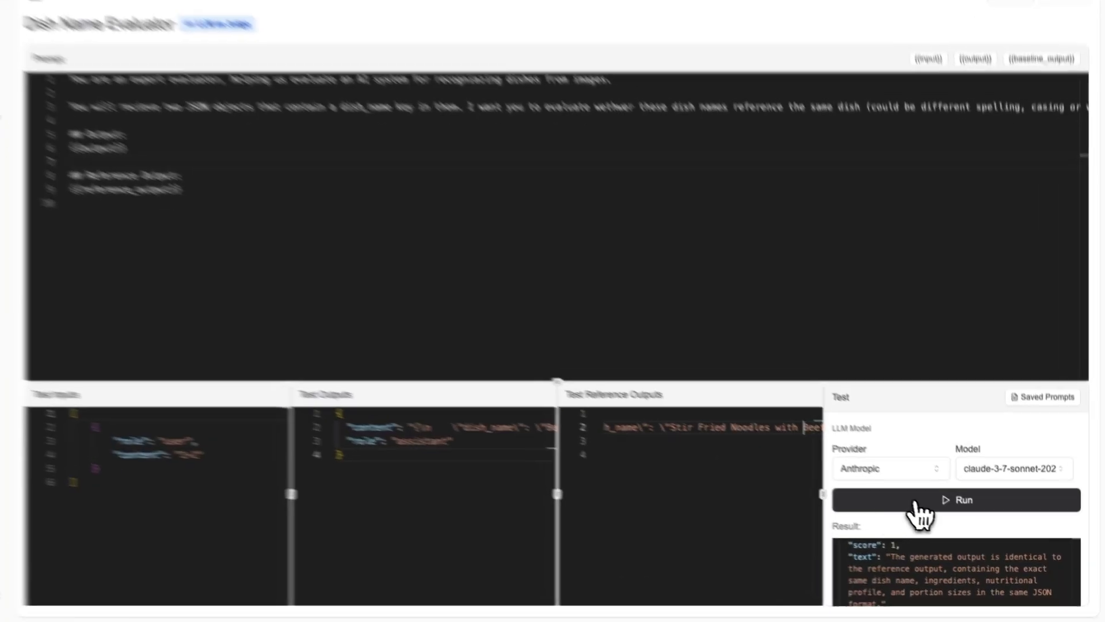
left_click(944, 514)
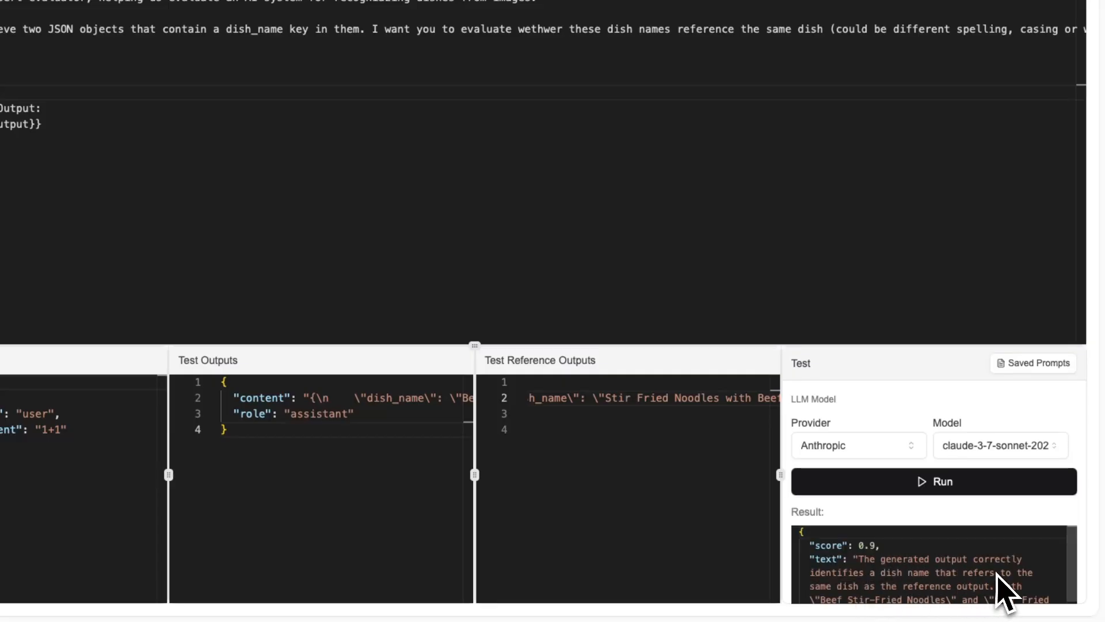
scroll(912, 582, "down", 1)
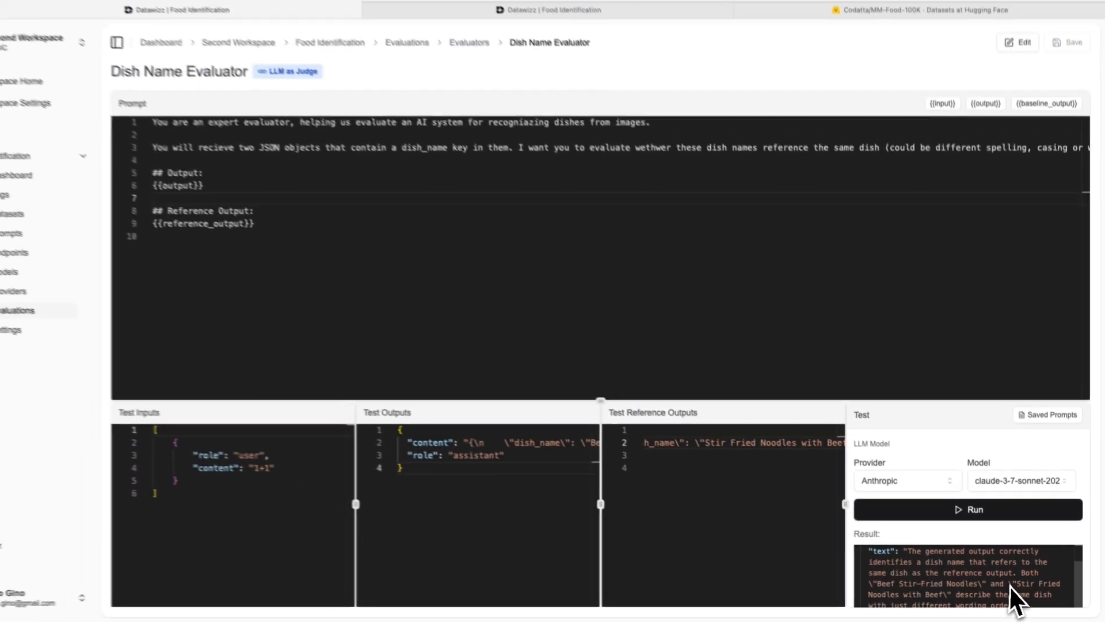
scroll(992, 575, "up", 1)
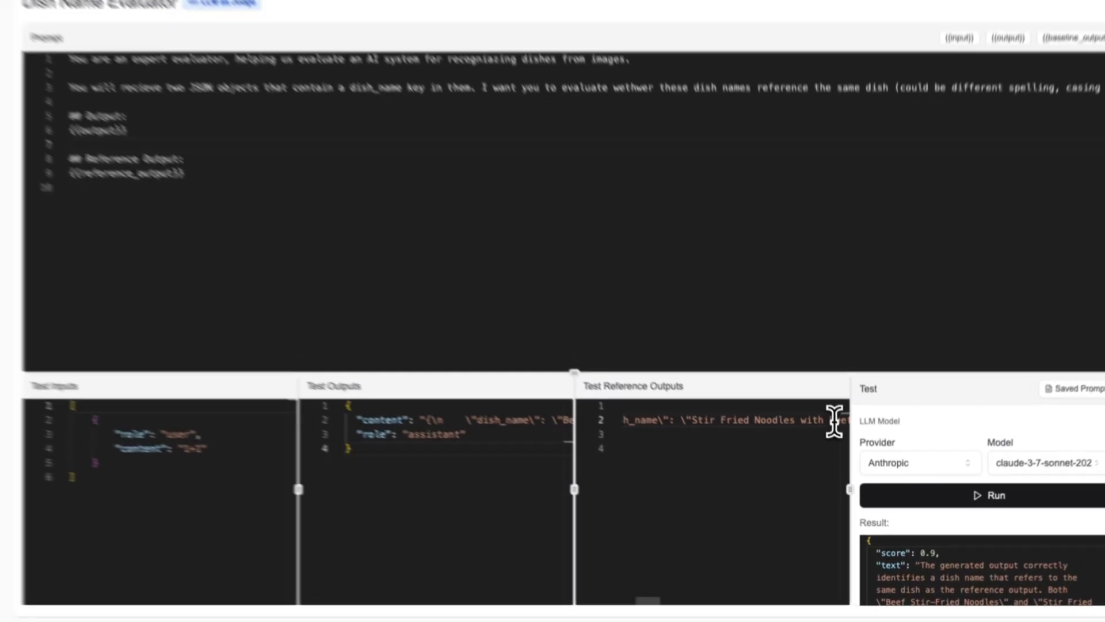
Replace Beef with Chicken in the test output's dish name and rerun the test
double_click(847, 451)
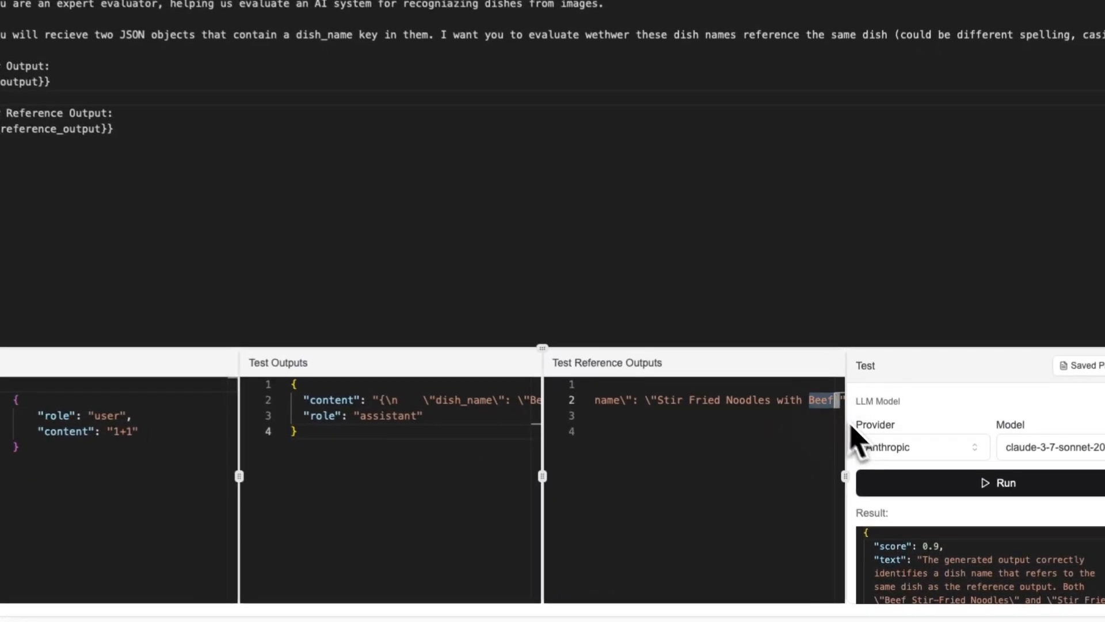
left_click(430, 397)
key("alt+Right")
key("alt+Right")
key("alt+Right")
key("alt+Right")
key("alt+Right")
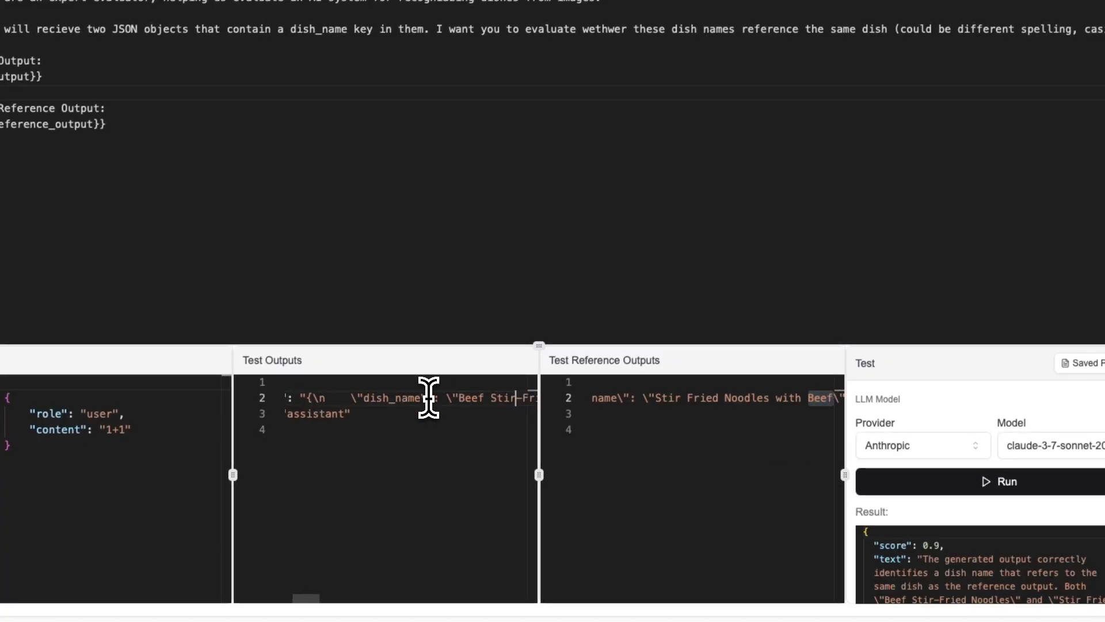
key("alt+Left")
key("alt+Left")
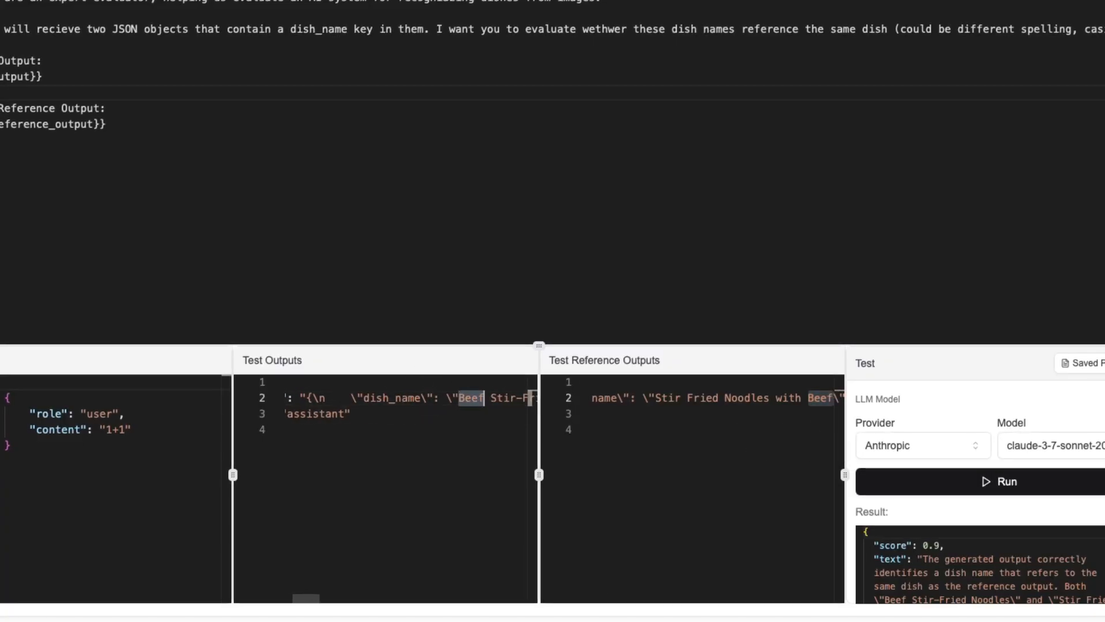
type("n")
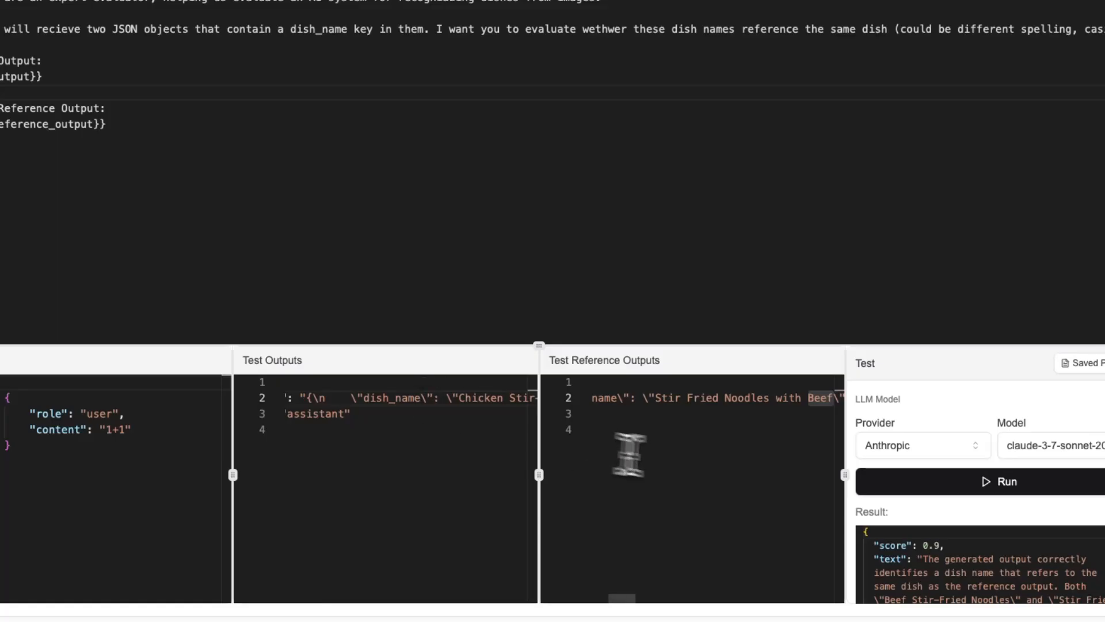
left_click(1005, 484)
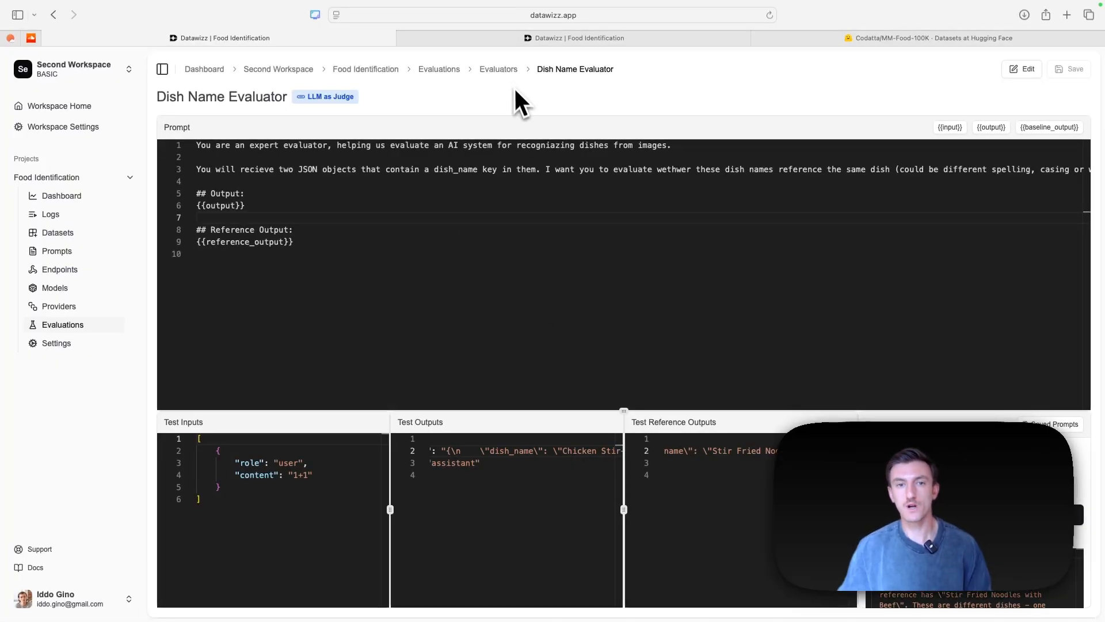
Return to the evaluators list and open the form for a new evaluator
left_click(502, 71)
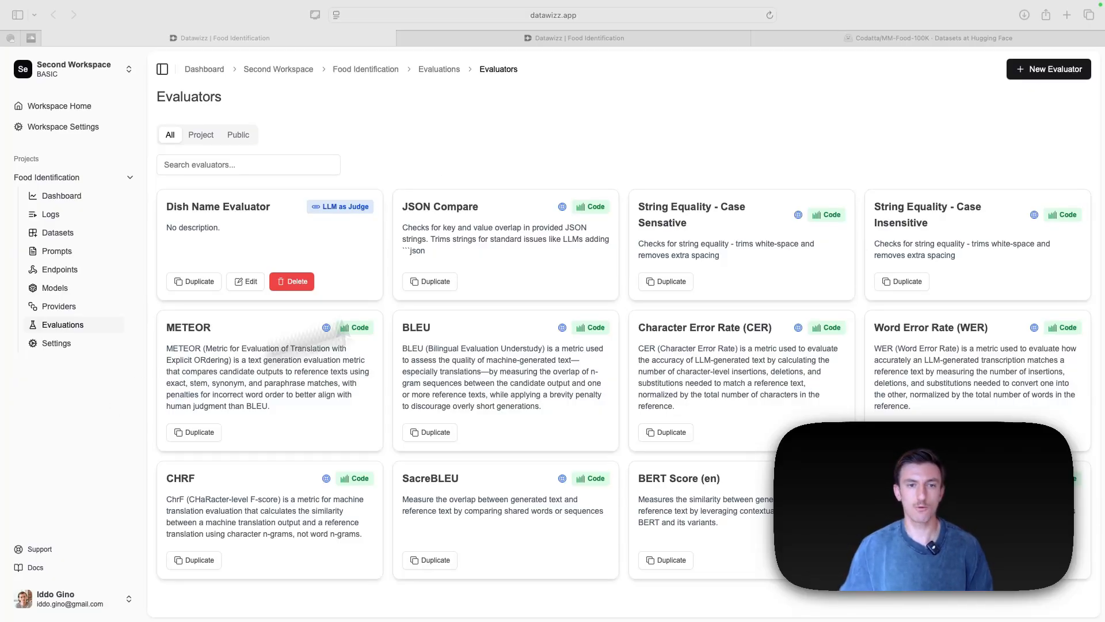
left_click(946, 119)
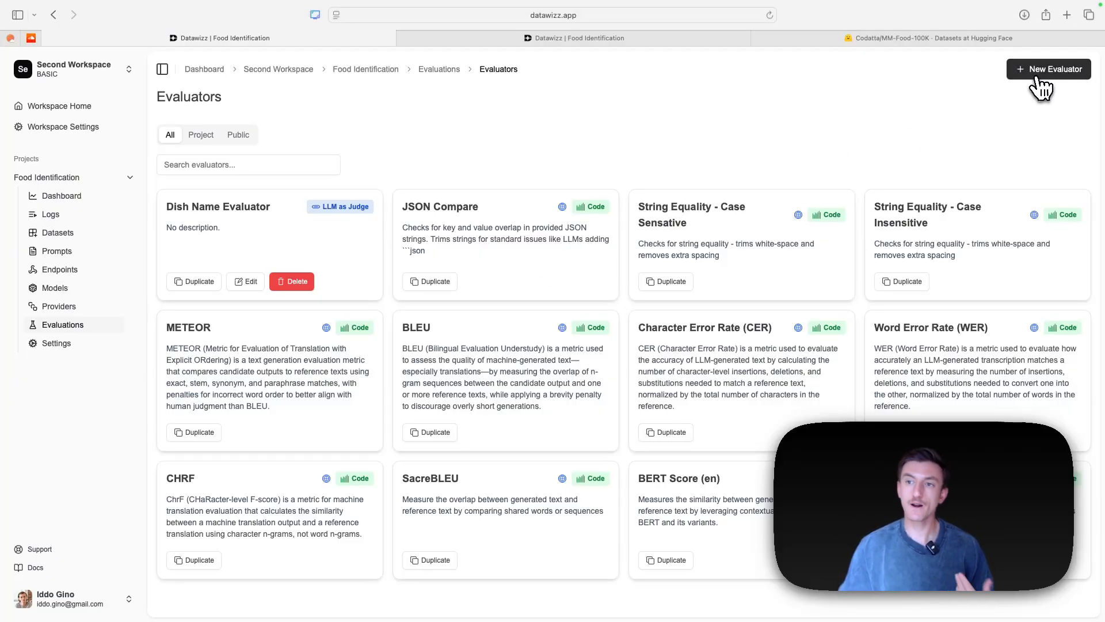
left_click(1067, 74)
Examine the formatted portion_size values in the expected output of the MM-Food-1K - Test dataset's first item
left_click(557, 35)
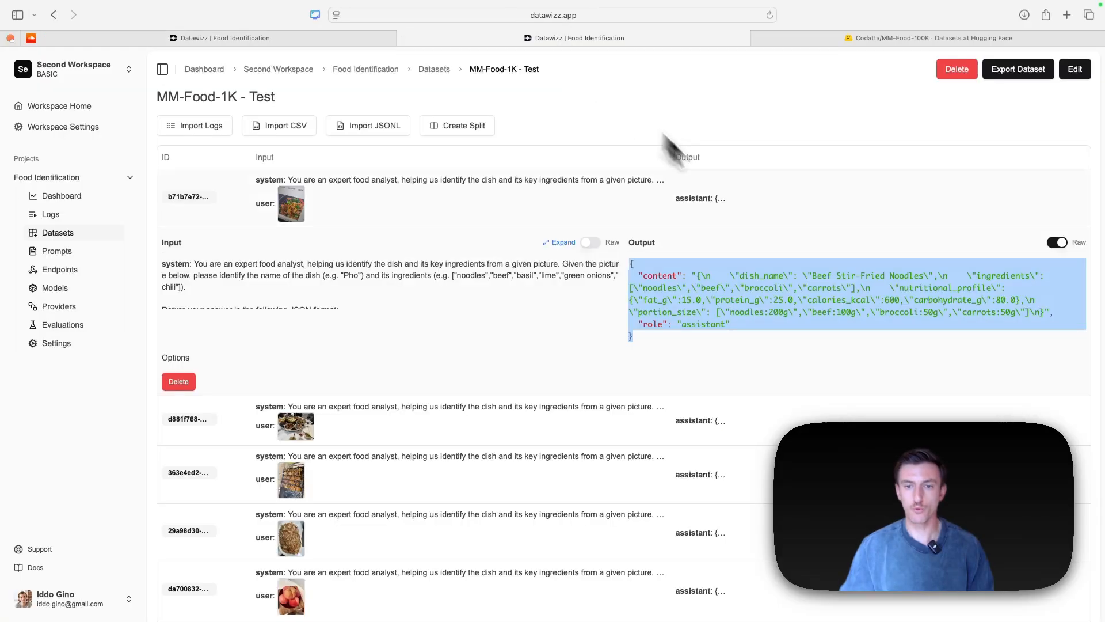
left_click(1058, 242)
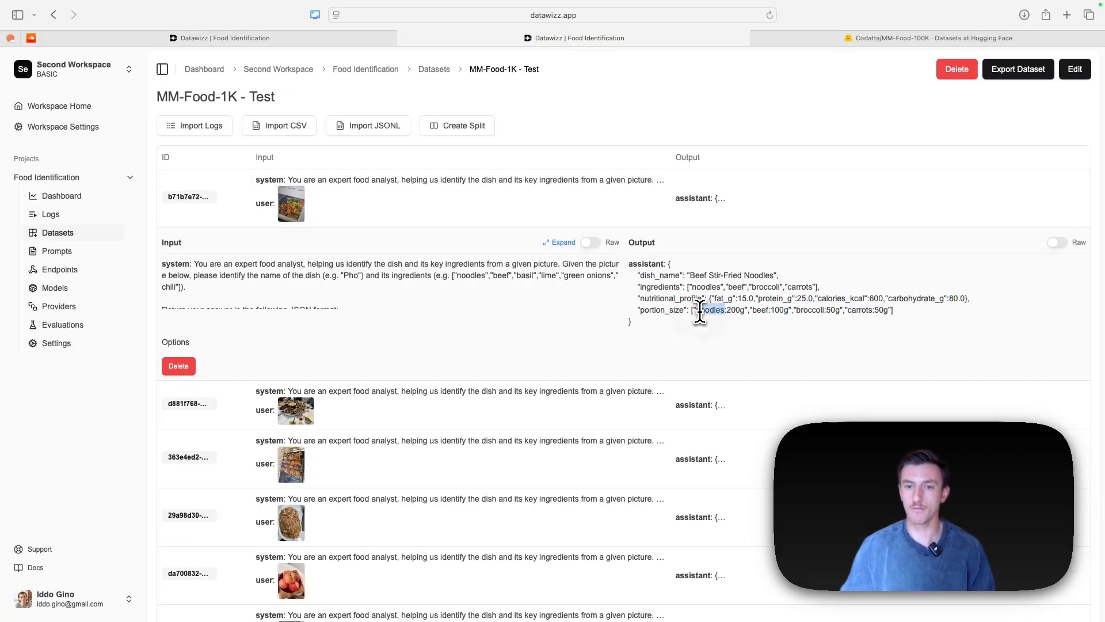
left_click_drag(707, 314, 717, 317)
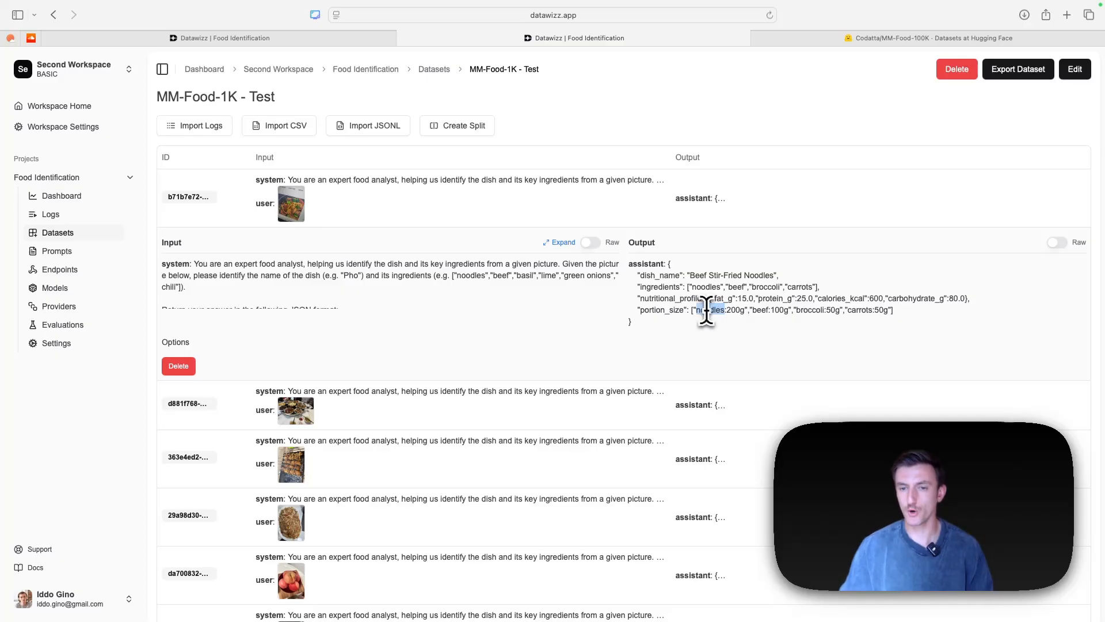
double_click(735, 310)
Back in the new evaluator form, create a Code-type evaluator named Portion Size
left_click(365, 43)
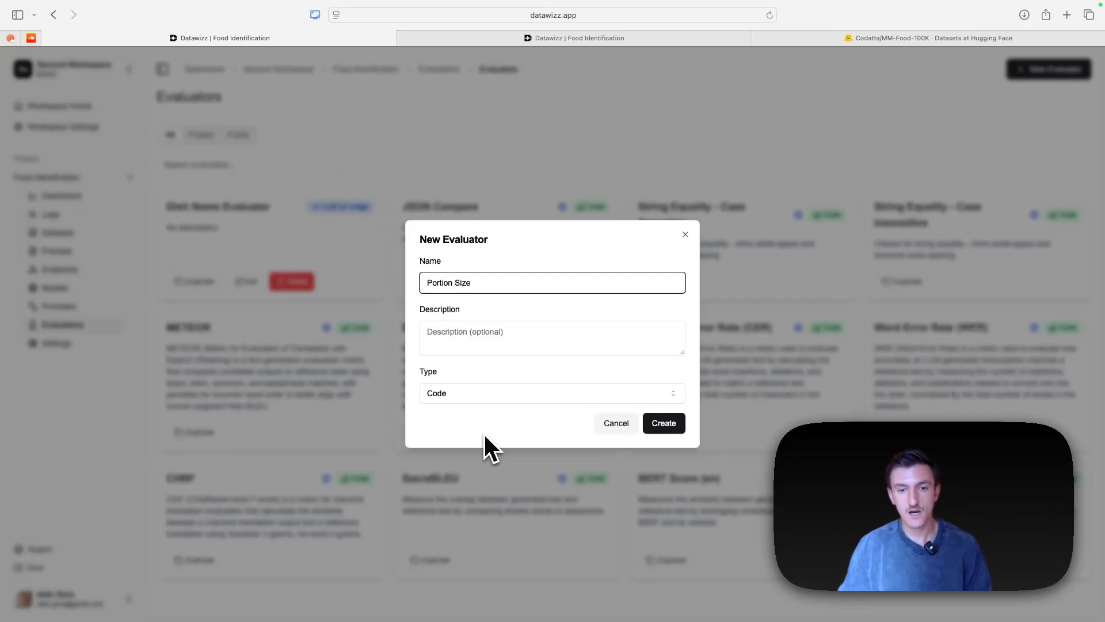
type("Portion Size")
left_click(667, 425)
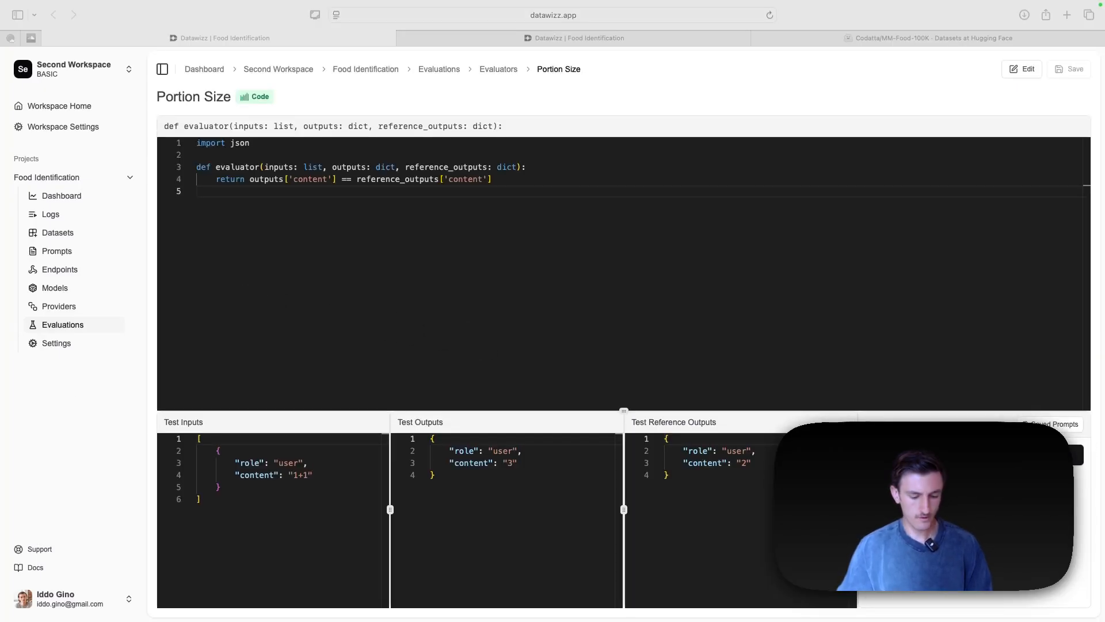
Replace the default evaluator code with the prepared portion-size comparison script that scores portion recall and value similarity, and review it from its beginning
left_click(619, 343)
key("super+a")
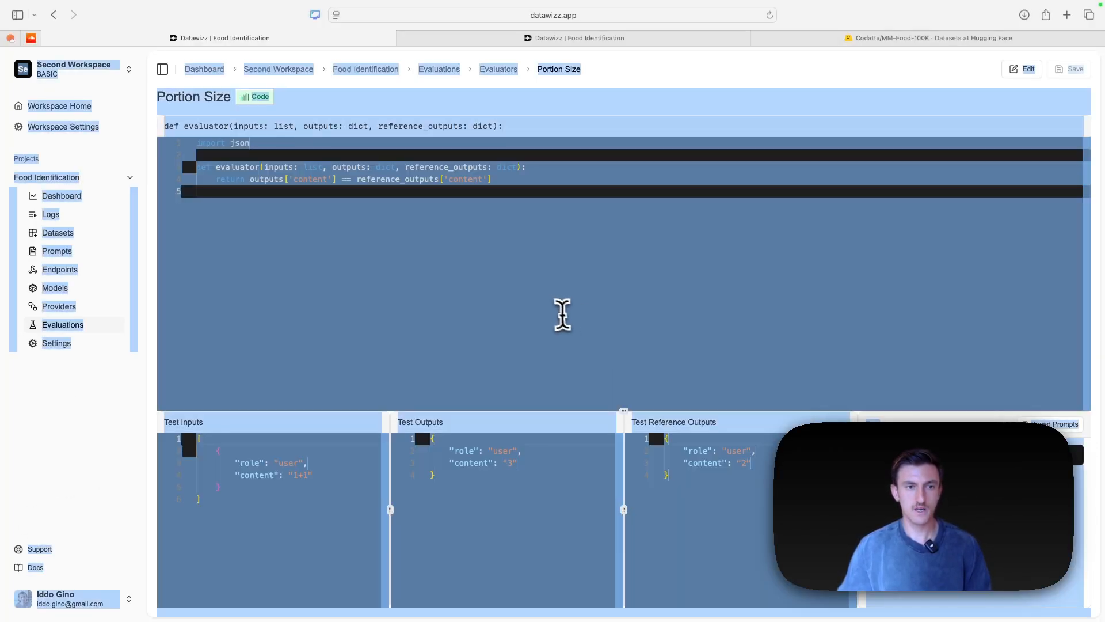
left_click(557, 311)
key("super+a")
key("super+v")
scroll(629, 315, "up", 20)
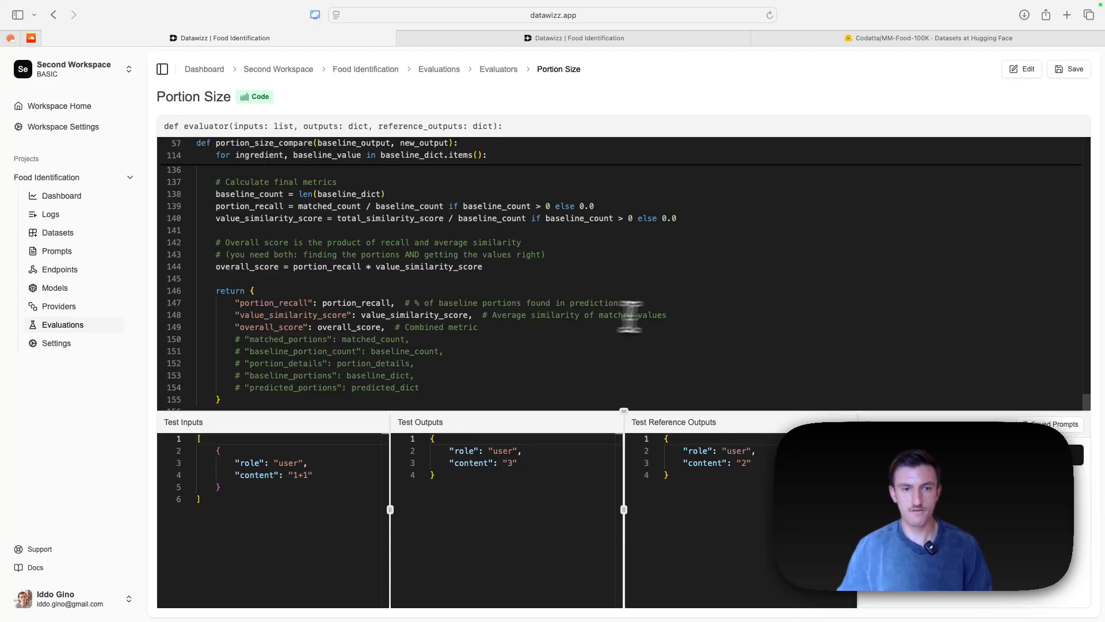
scroll(678, 305, "up", 3)
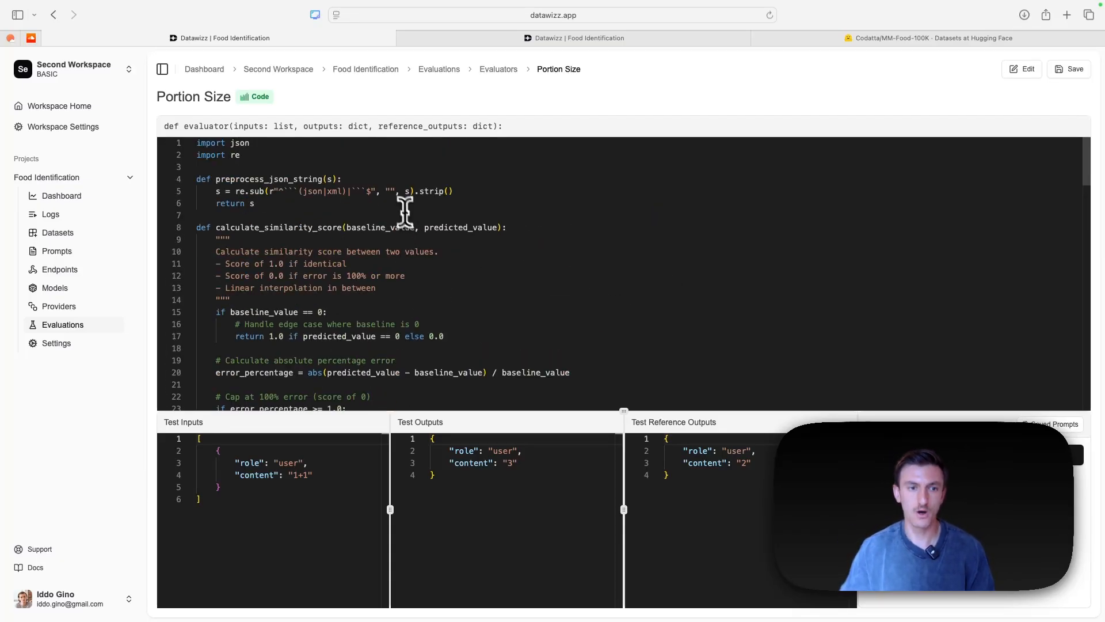
Review the portion-parsing and comparison functions of the portion-size script and save the Portion Size evaluator
scroll(392, 230, "down", 5)
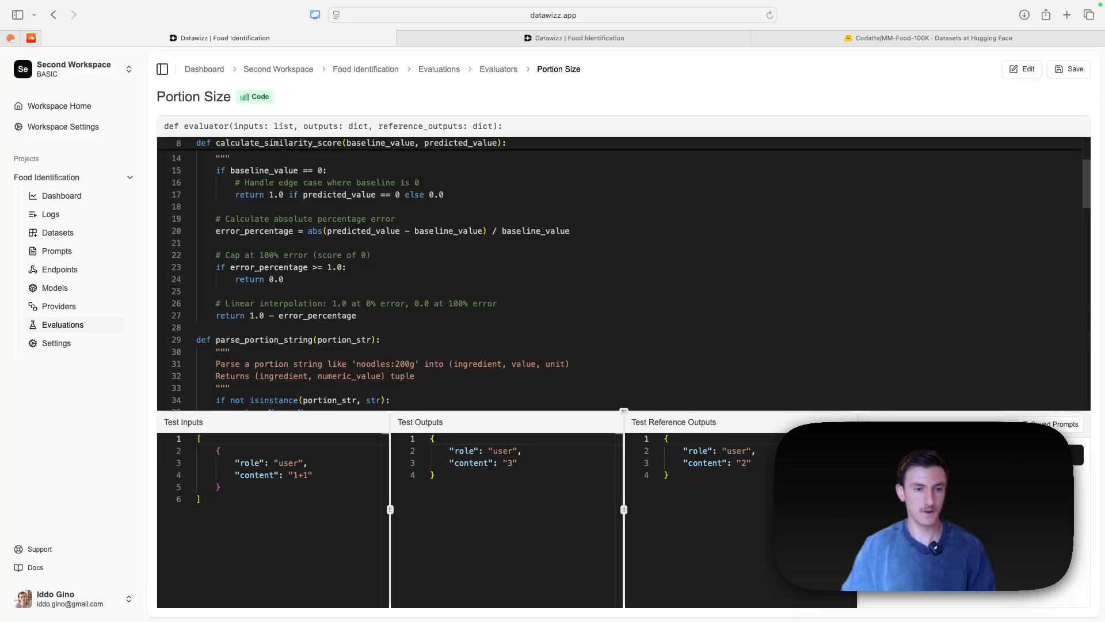
scroll(275, 254, "down", 10)
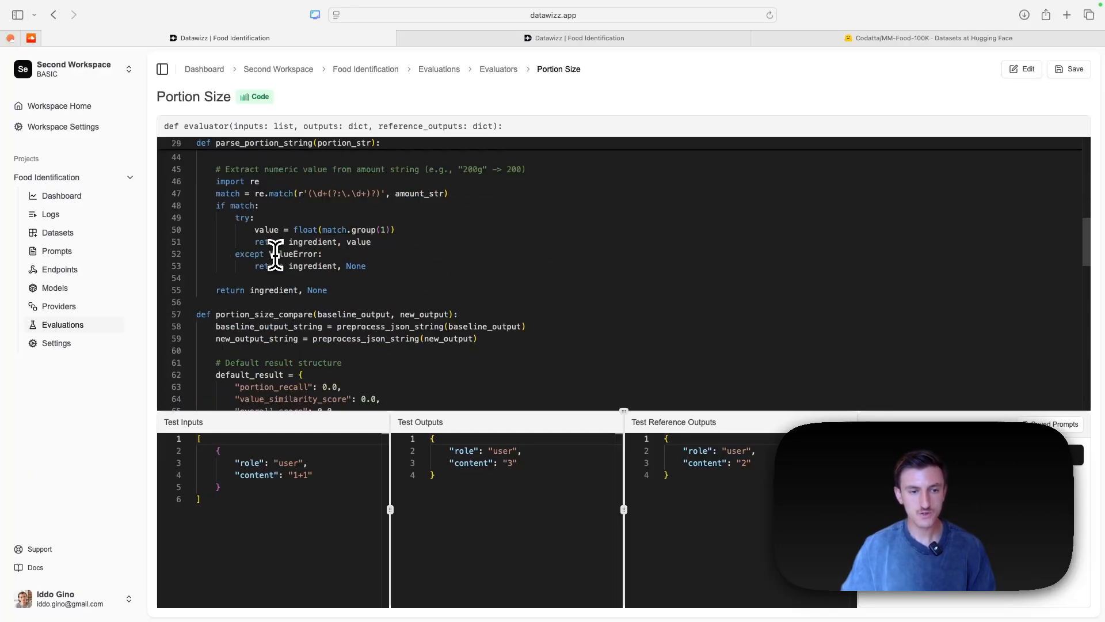
scroll(275, 253, "down", 2)
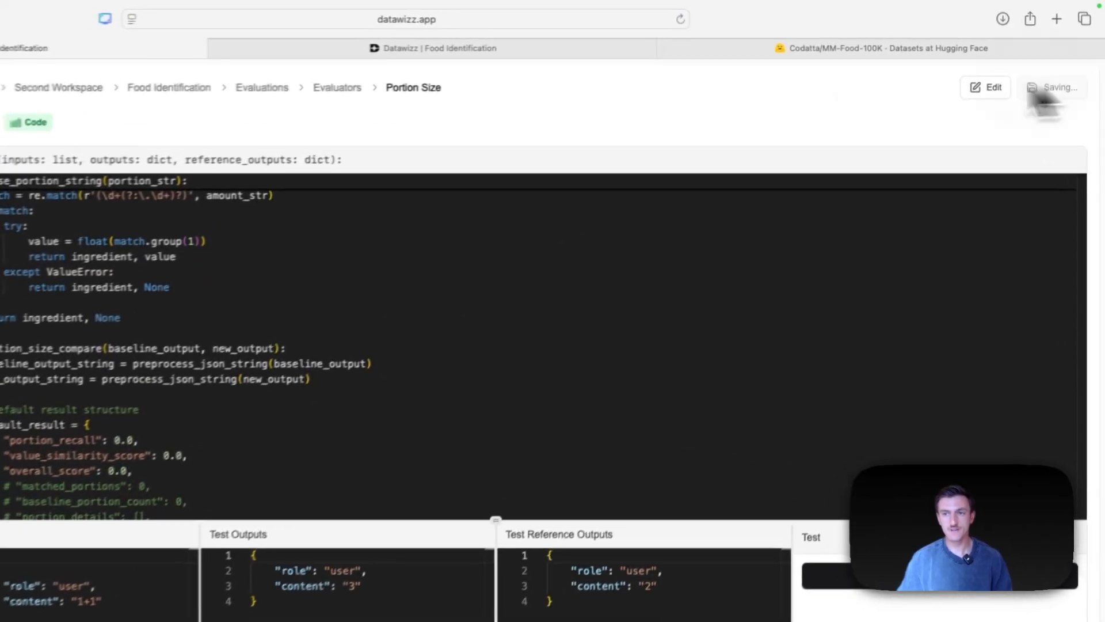
In the MM-Food-1K - Test dataset, switch the first item's output to raw JSON and copy all of it
left_click(633, 38)
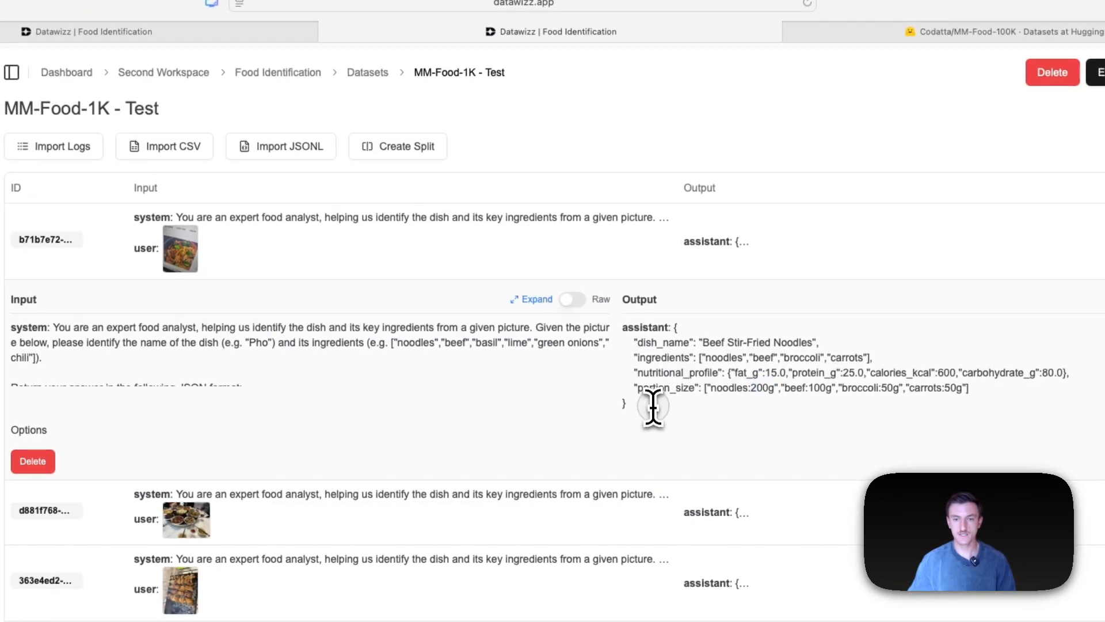
left_click_drag(654, 407, 671, 329)
left_click(1079, 275)
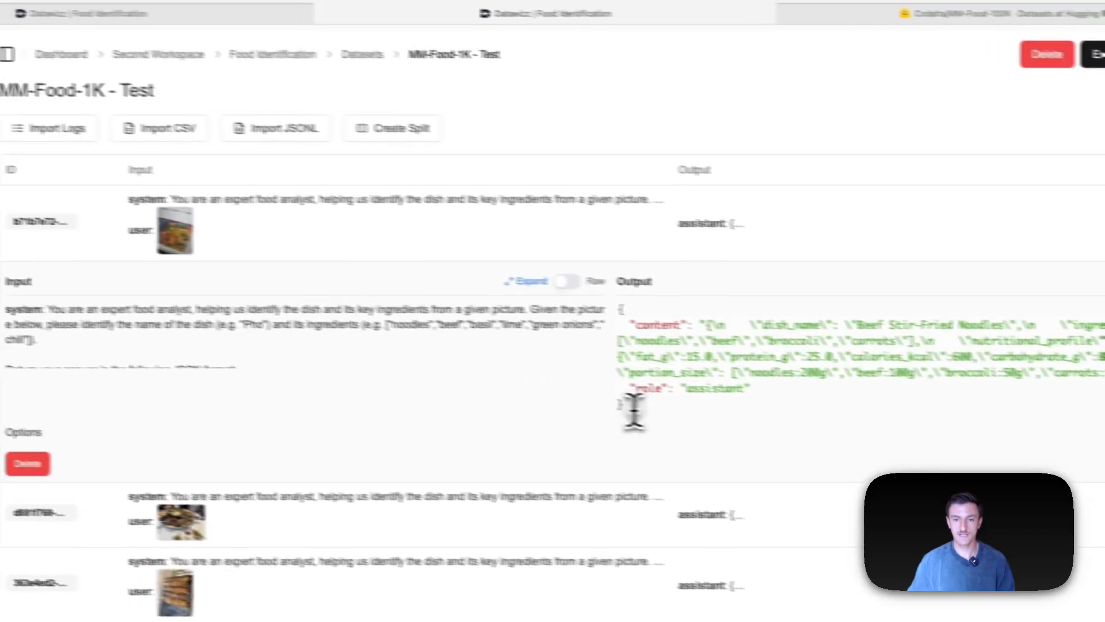
left_click_drag(537, 404, 521, 302)
Back in the Portion Size evaluator, replace both the test output and the test reference output with the copied JSON and run the test
left_click(358, 22)
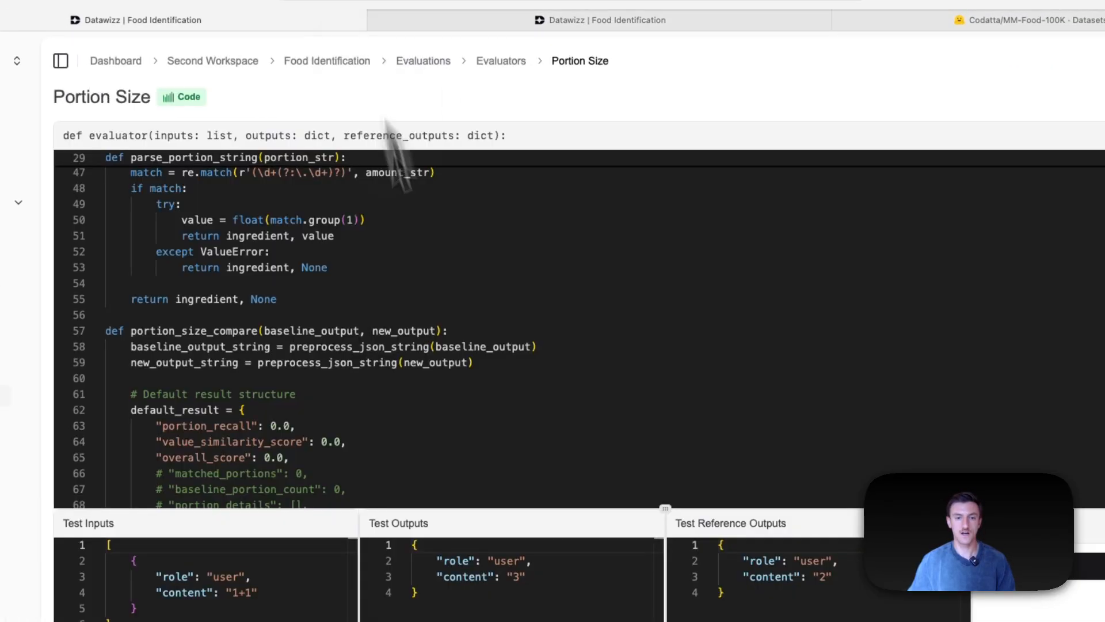
left_click_drag(446, 466, 362, 343)
key("ctrl+v")
left_click_drag(765, 458, 662, 333)
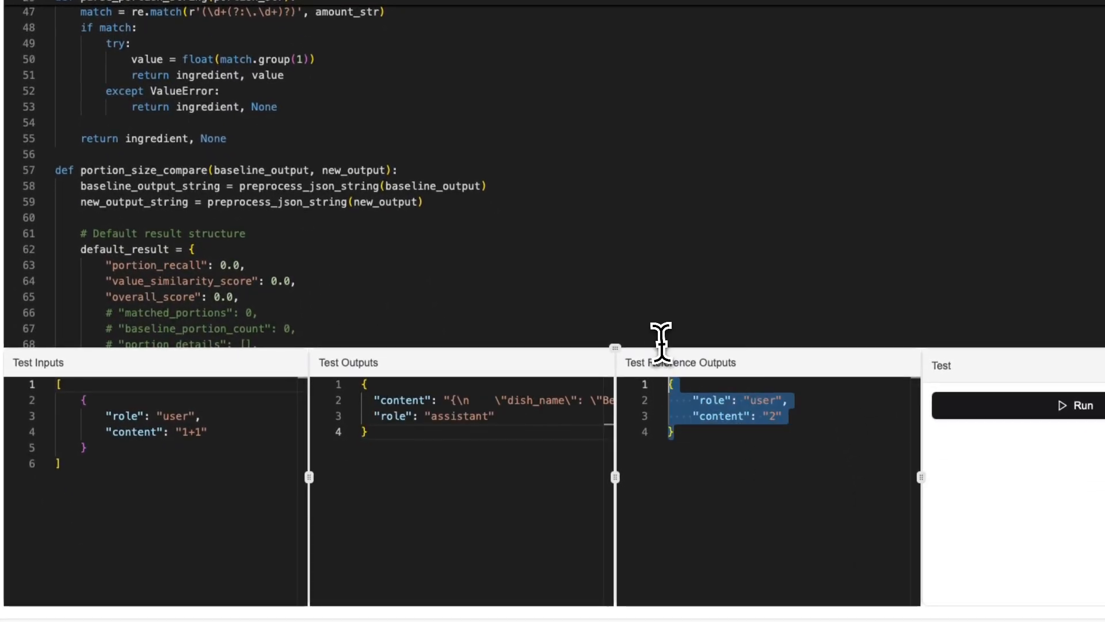
key("ctrl+v")
left_click(985, 456)
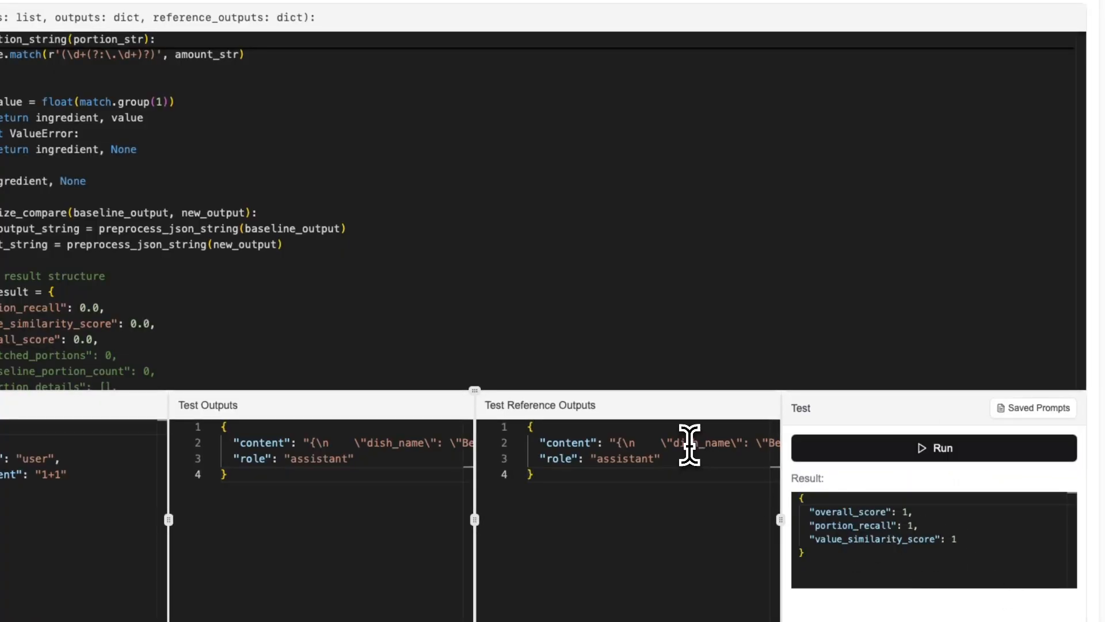
Change the carrots portion in the test output to 20g and rerun the evaluator test
left_click_drag(304, 442, 424, 445)
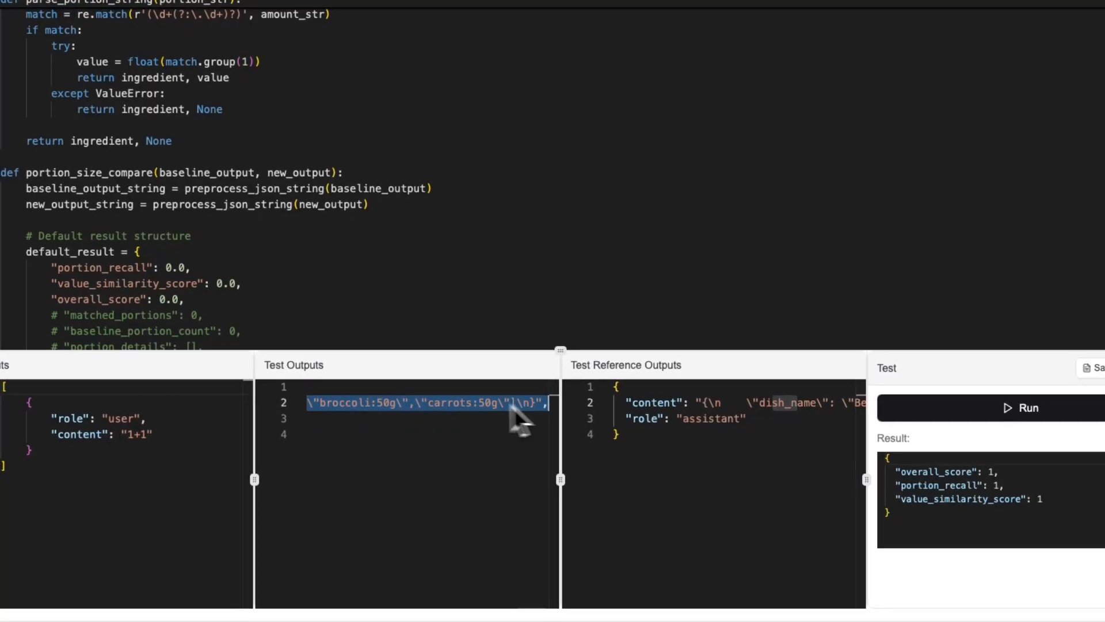
left_click(508, 454)
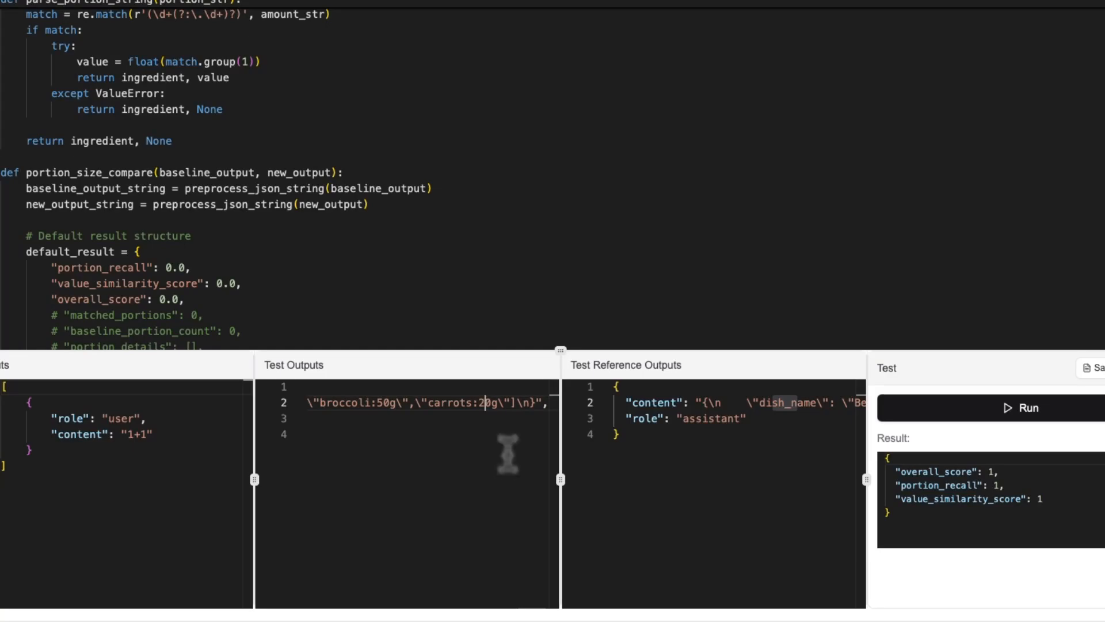
left_click(1060, 414)
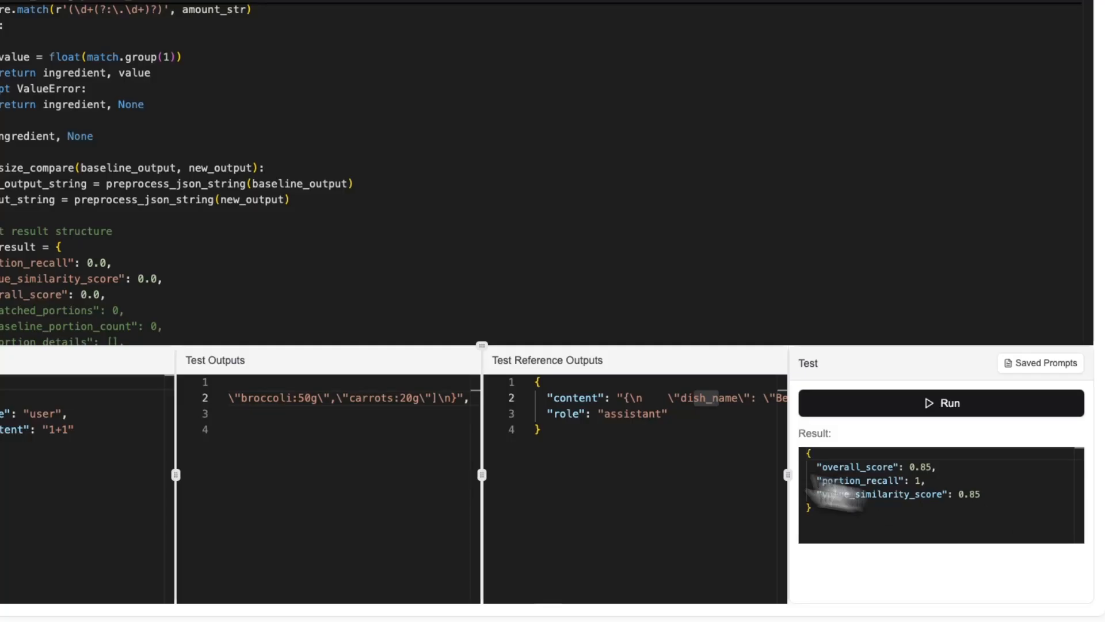
Remove the broccoli portion from the test output's portion_size list and rerun the evaluator test
left_click(309, 397)
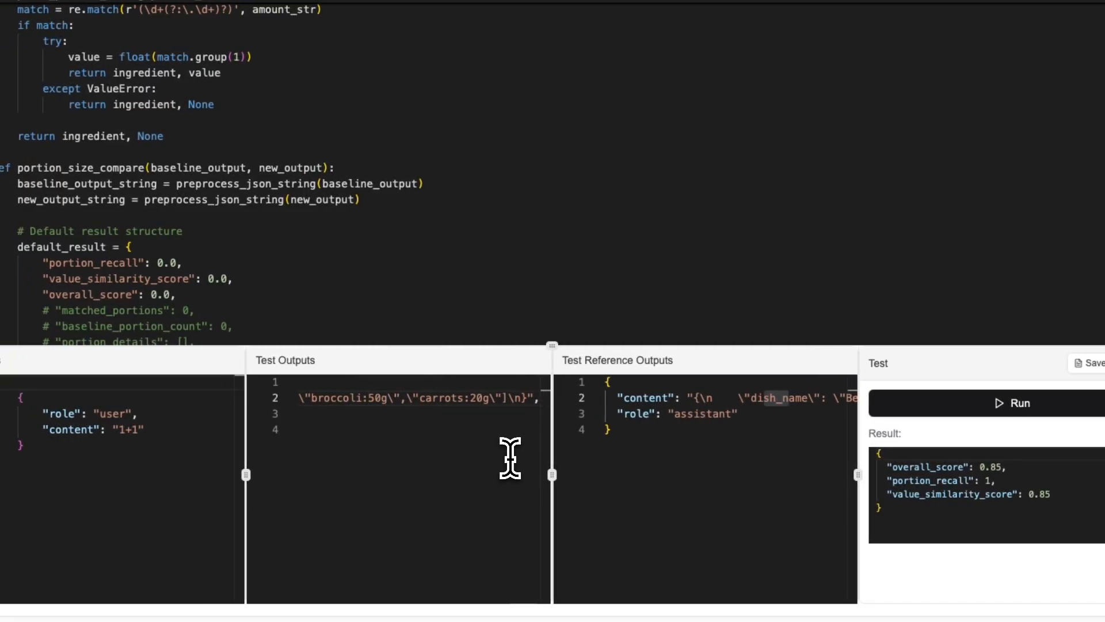
key("shift+Left")
key("shift+Left")
key("shift+Left")
key("shift+Left")
key("shift+Left")
key("shift+Left")
key("shift+Left")
key("shift+Left")
key("shift+Left")
key("shift+Left")
key("shift+Left")
key("shift+Left")
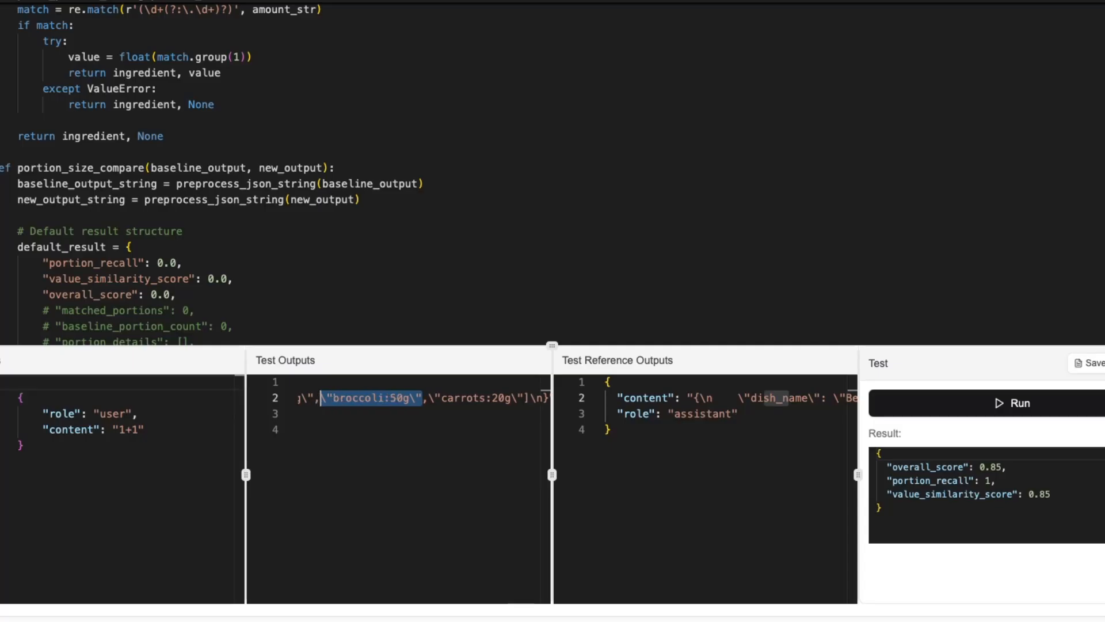
key("BackSpace")
left_click(969, 409)
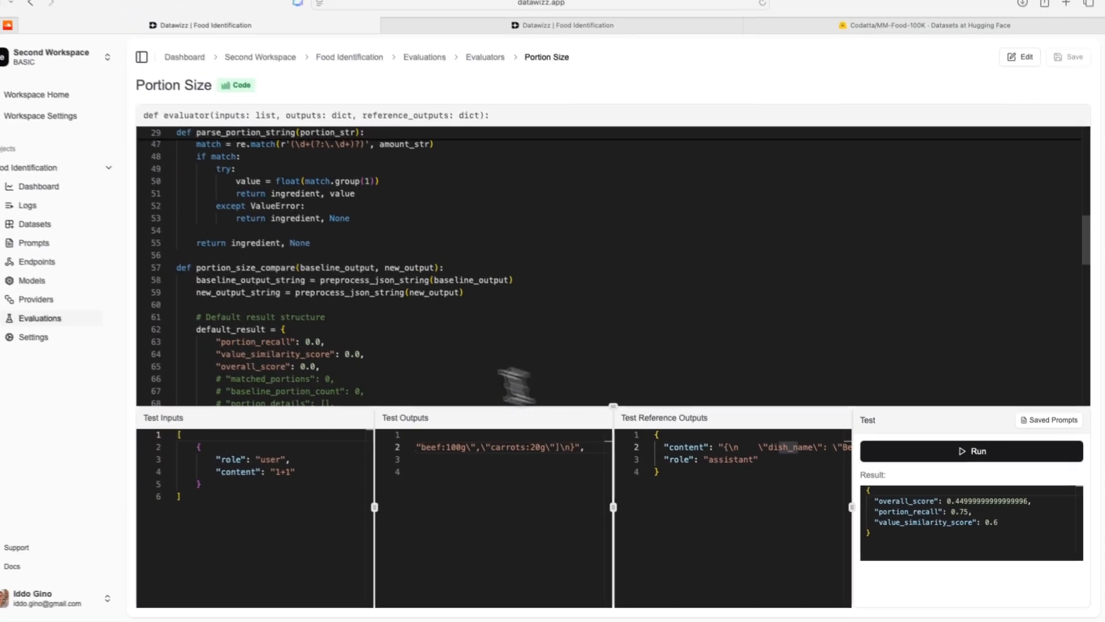
Return to the evaluators list and create a Code-type evaluator named Nutrition Profile
left_click(673, 313)
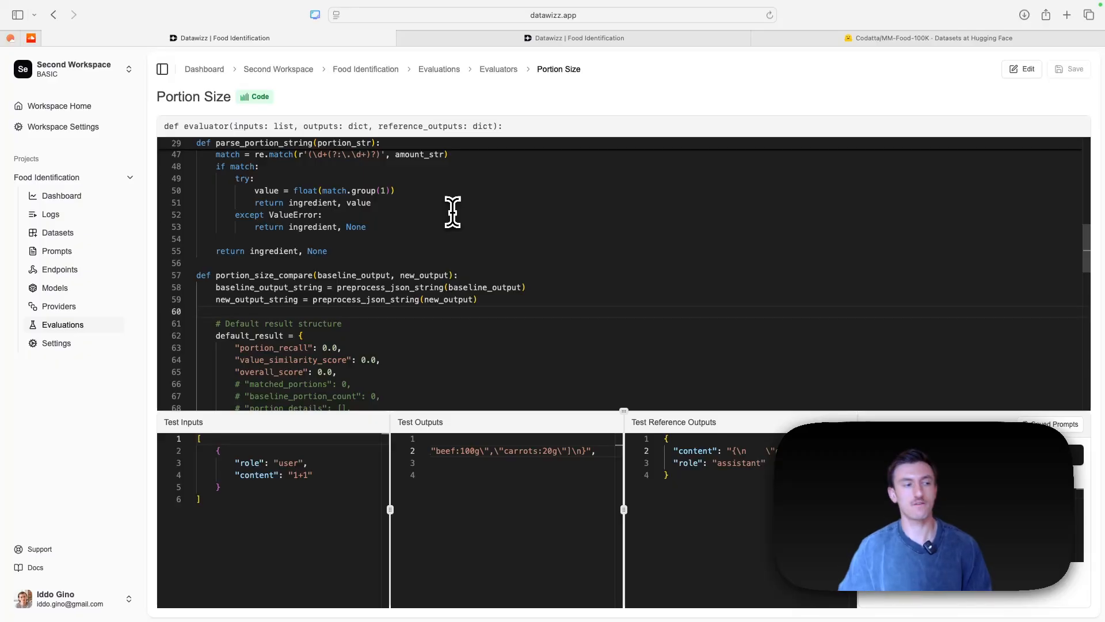
left_click(498, 70)
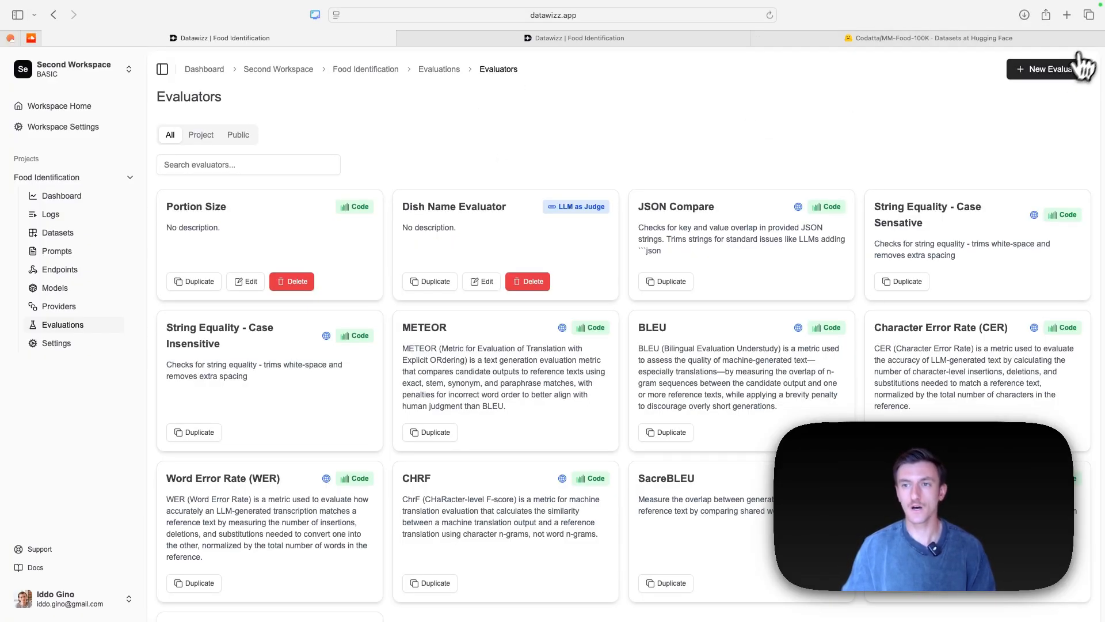
left_click(1059, 72)
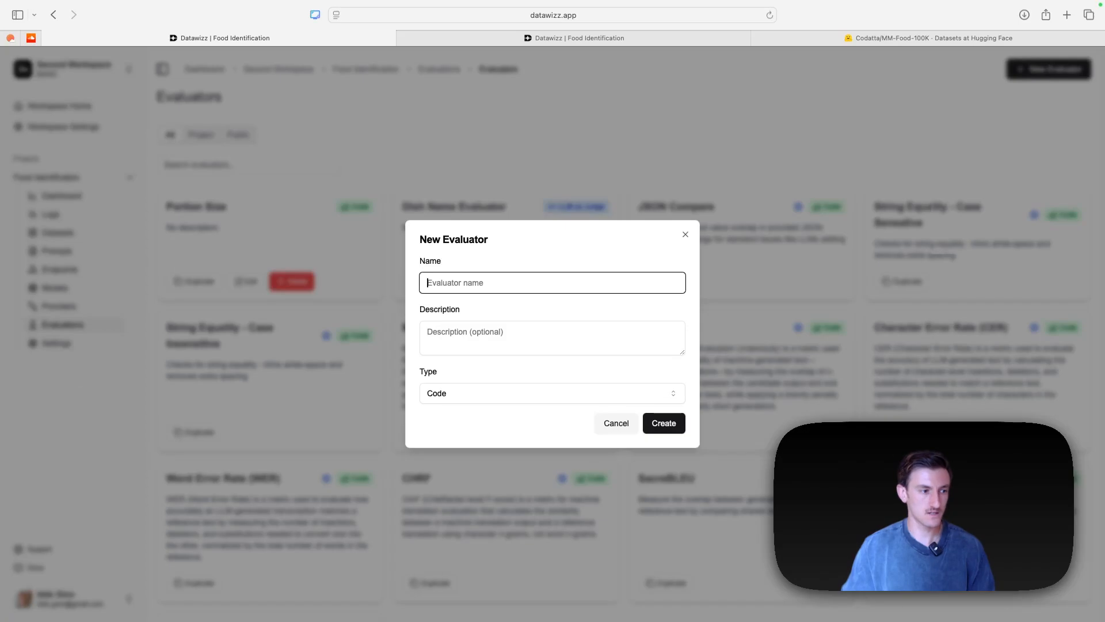
key("super+Tab")
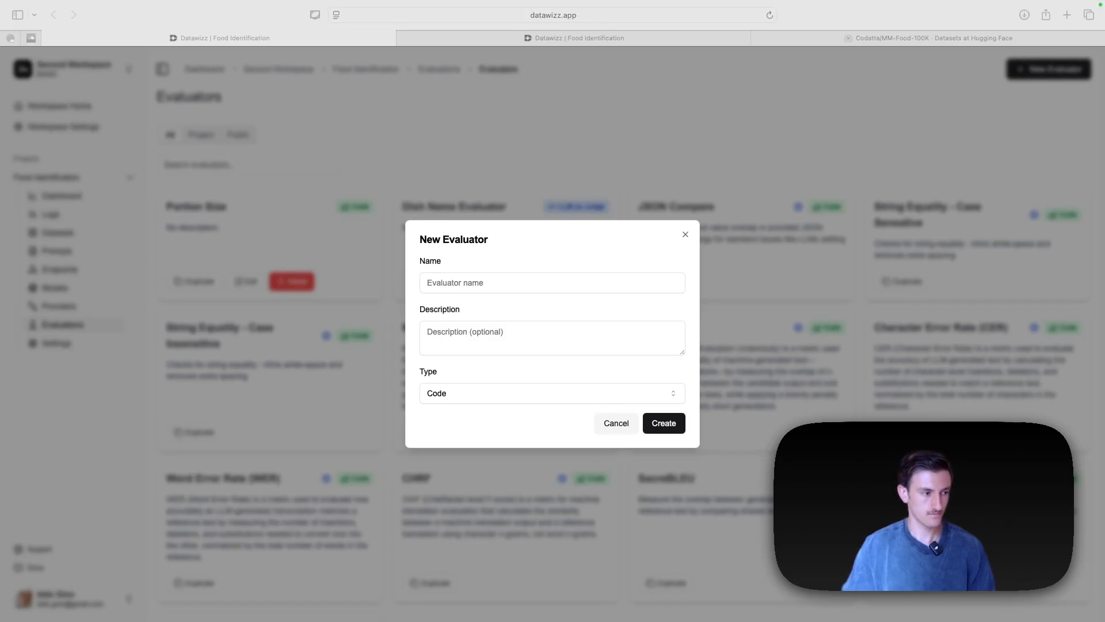
left_click(546, 291)
type("Nutrition Profile")
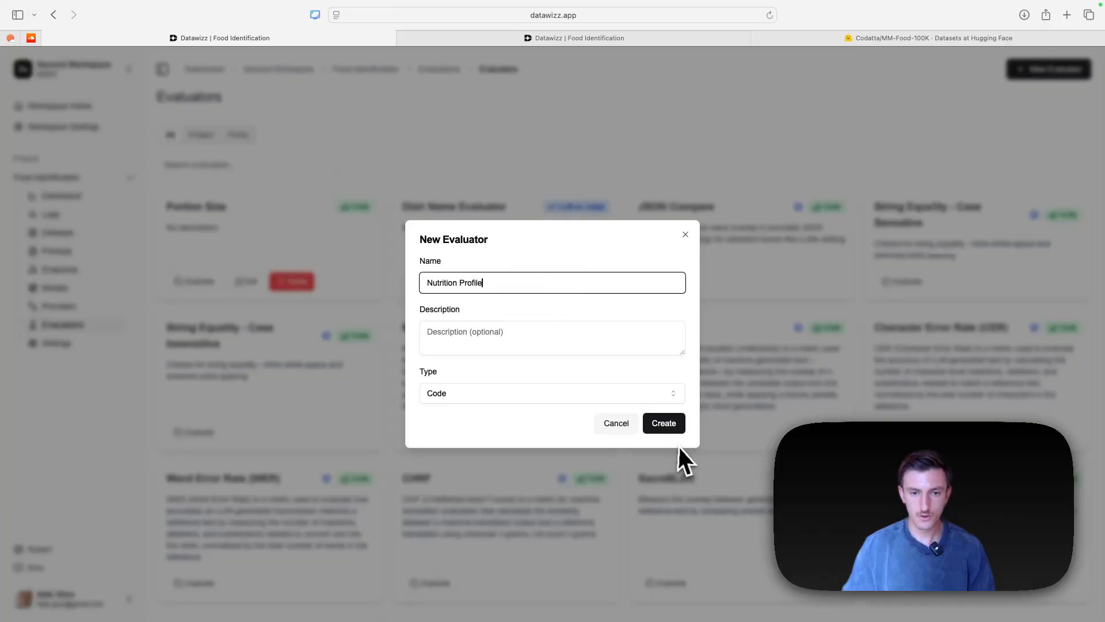
left_click(668, 423)
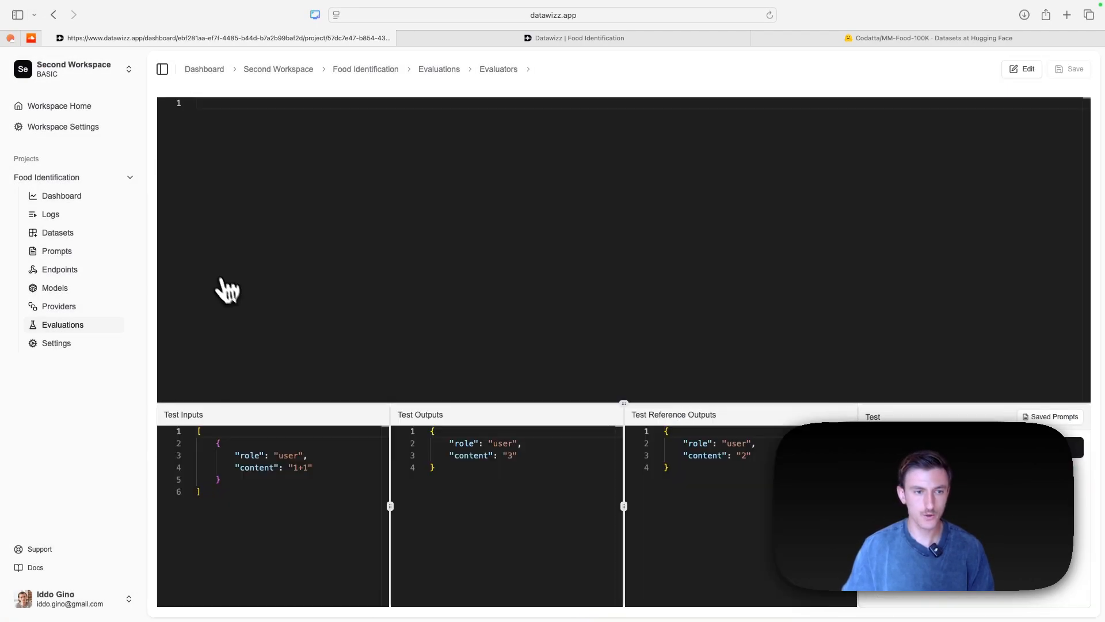
Replace the default code with the prepared nutritional-profile comparison script that scores each macro and their average, and save the evaluator
key("super+Tab")
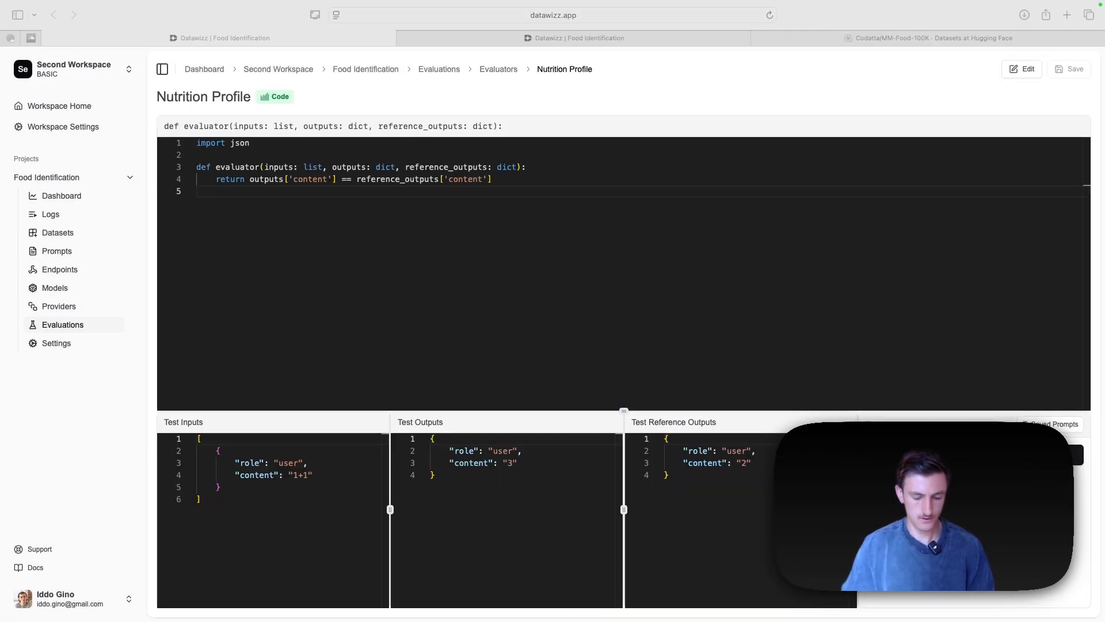
left_click(487, 195)
key("super+a")
key("super+v")
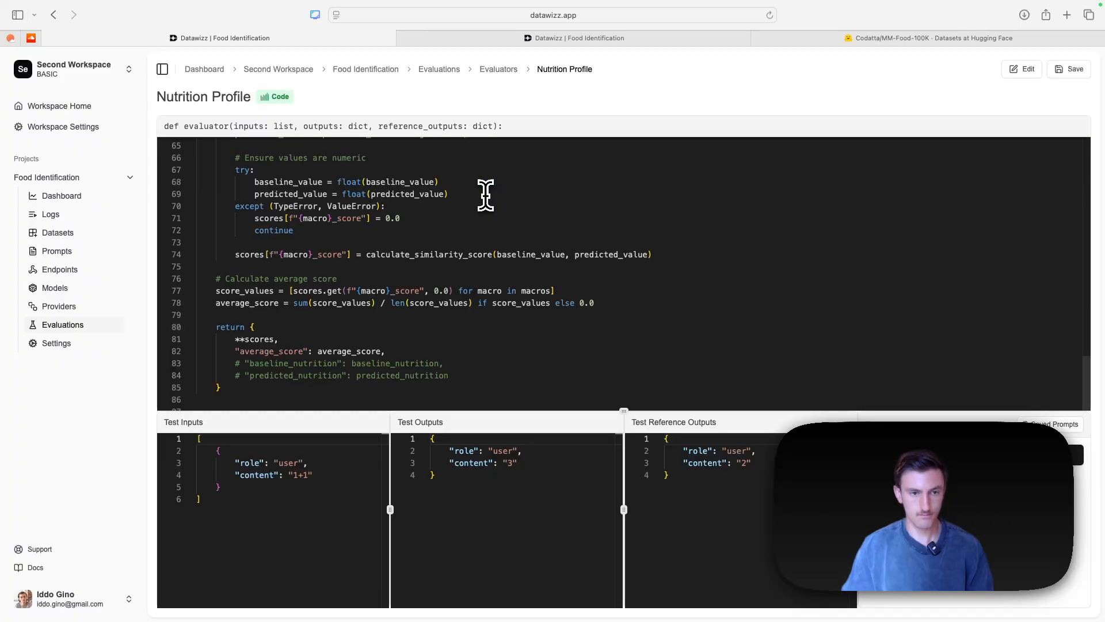
left_click(1071, 69)
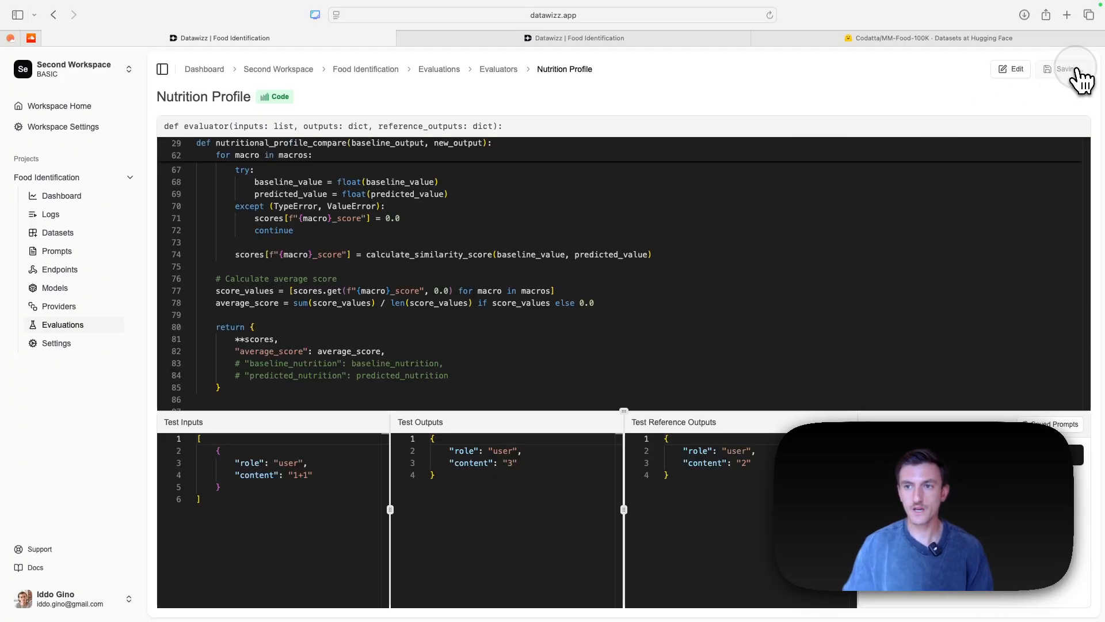
Create a Code-type evaluator named Ingredients List and replace its default code with the prepared script scoring precision, recall, F1 and Jaccard
left_click(501, 69)
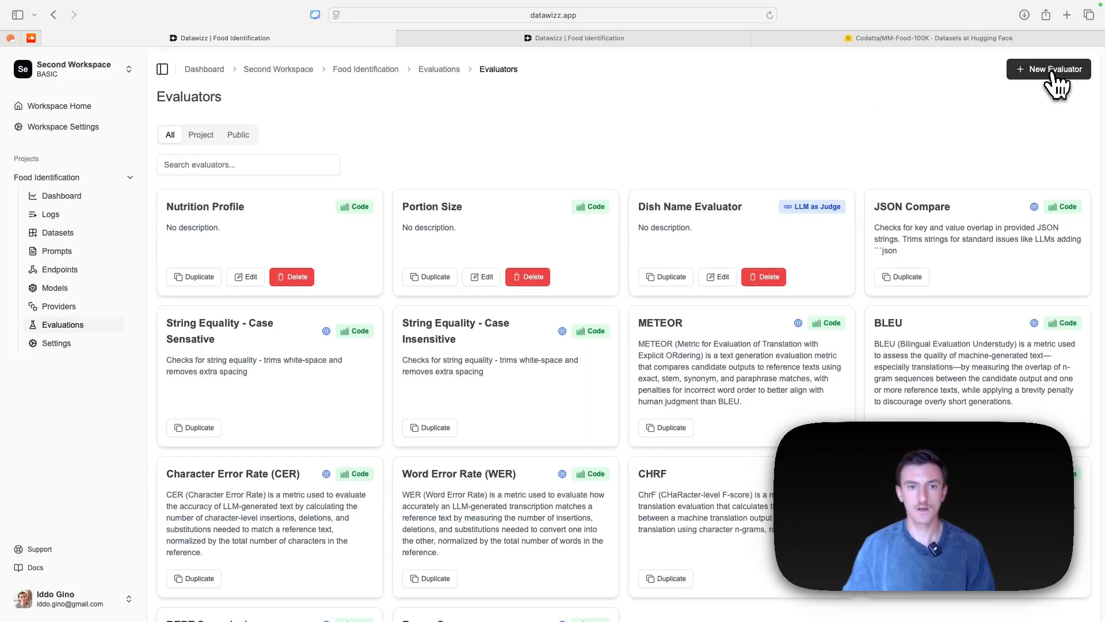
key("super+Tab")
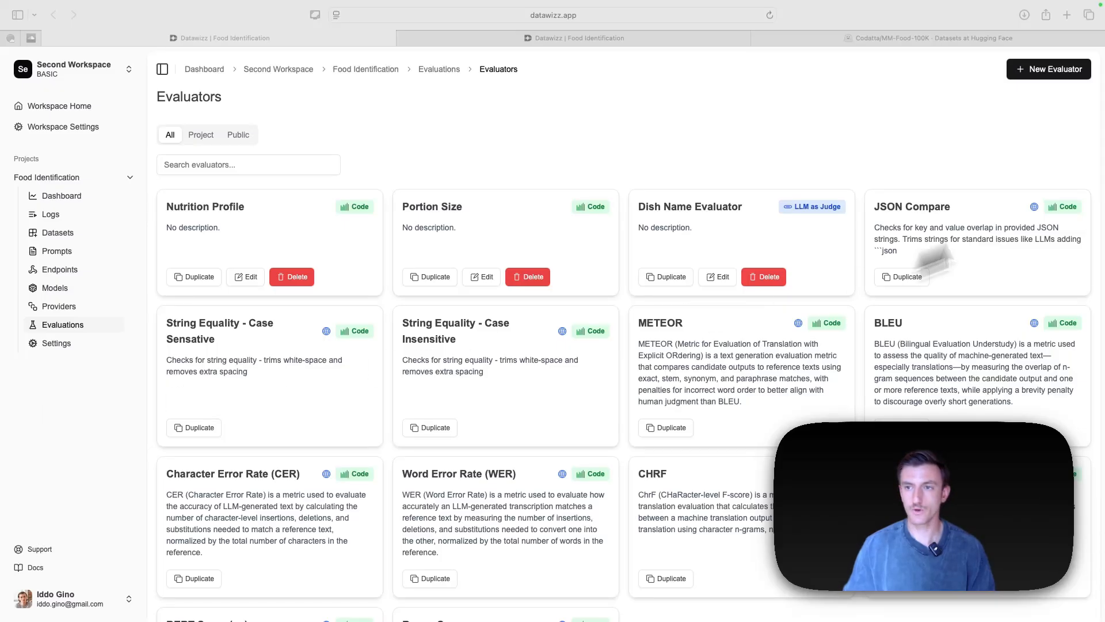
left_click(1046, 76)
left_click(1054, 77)
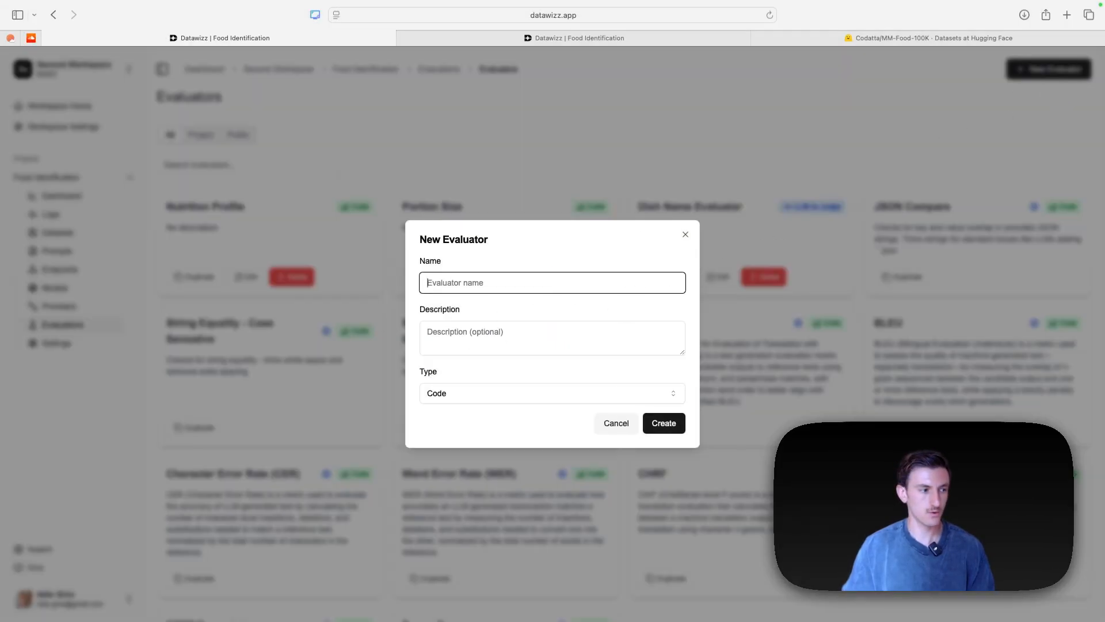
key("super+Tab")
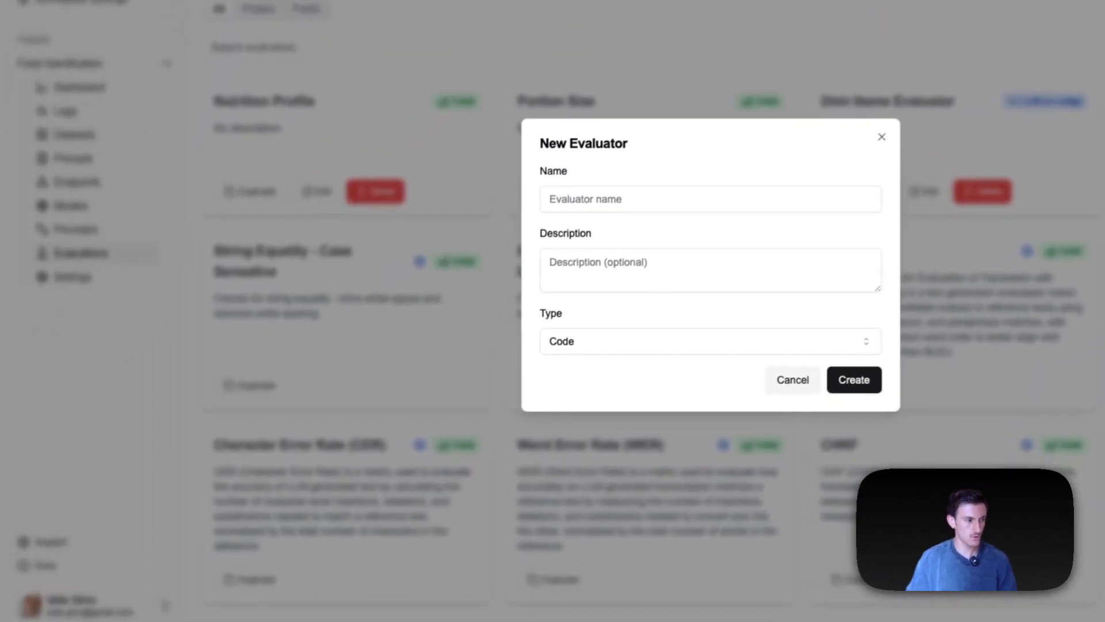
left_click(686, 199)
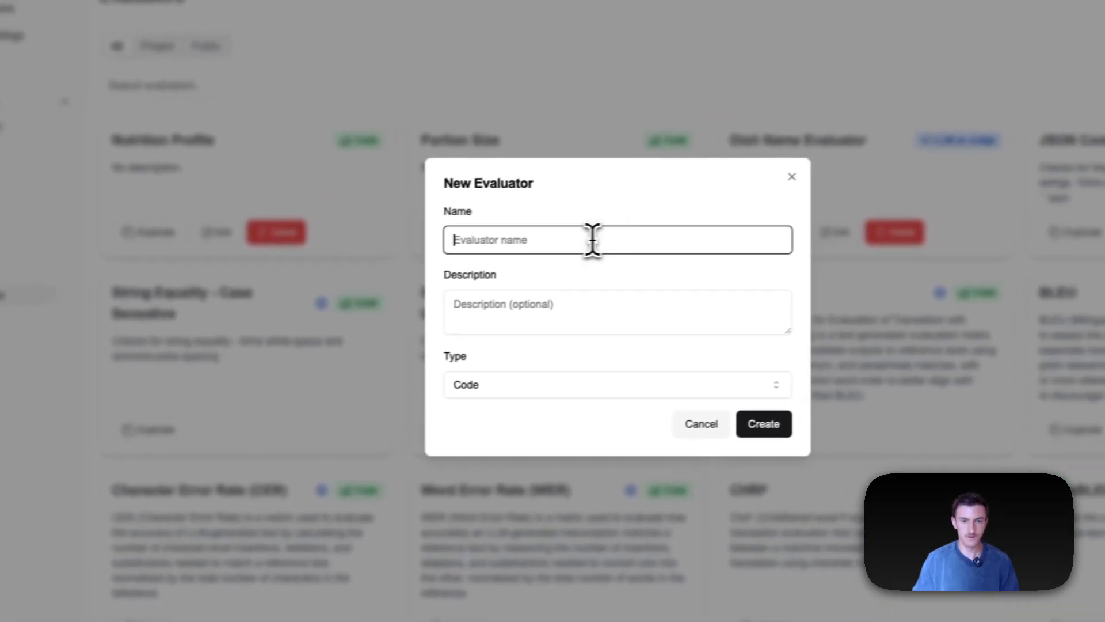
type("Ingredients List")
left_click(771, 431)
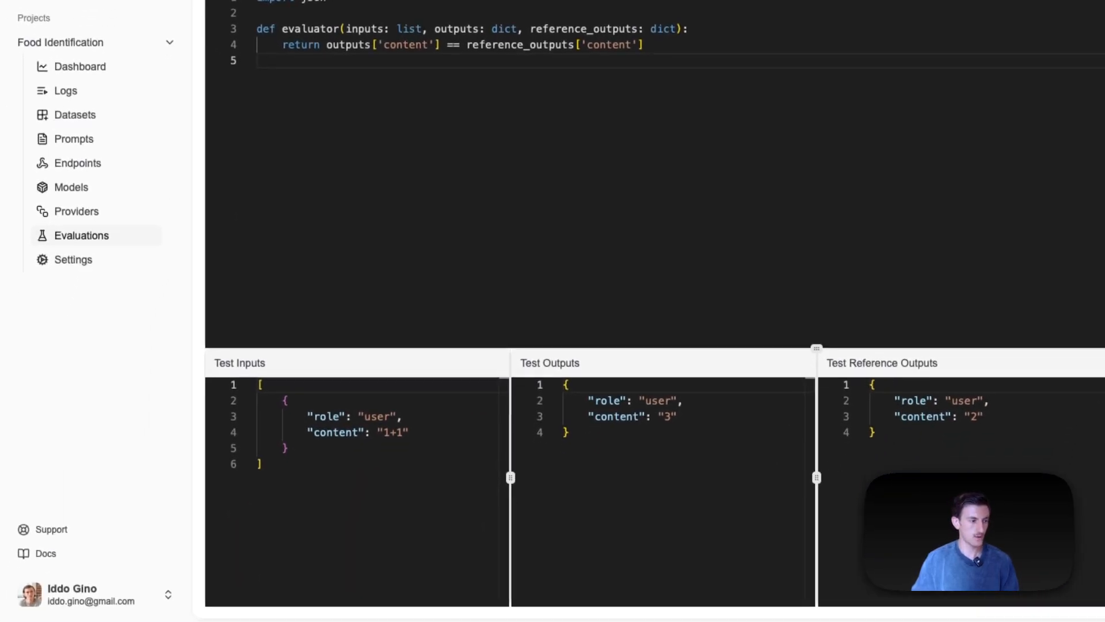
key("ctrl+a")
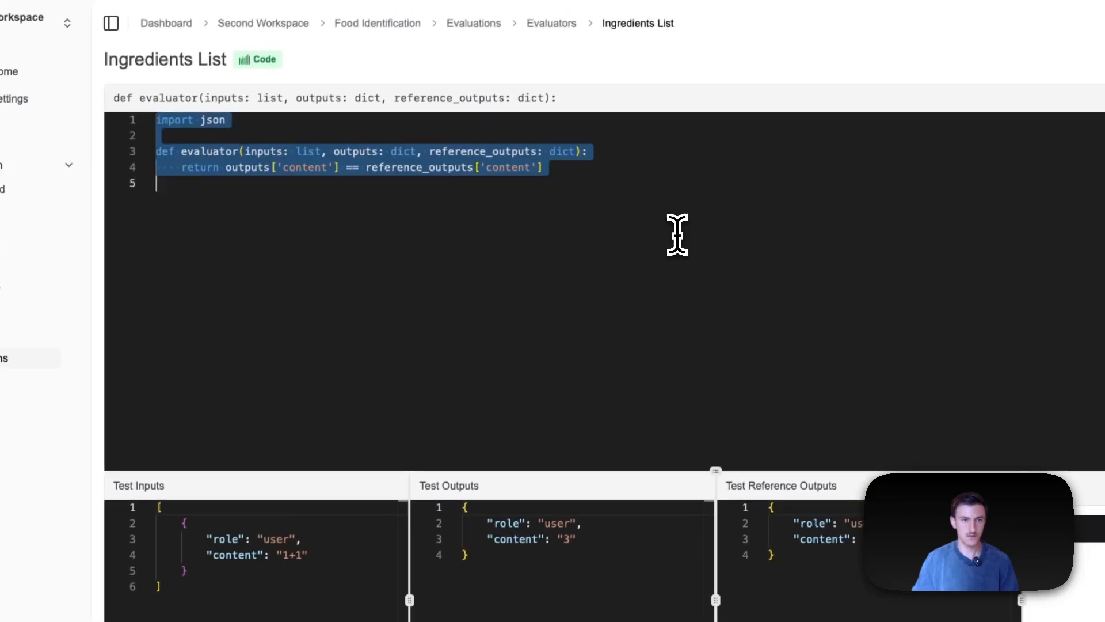
key("ctrl+v")
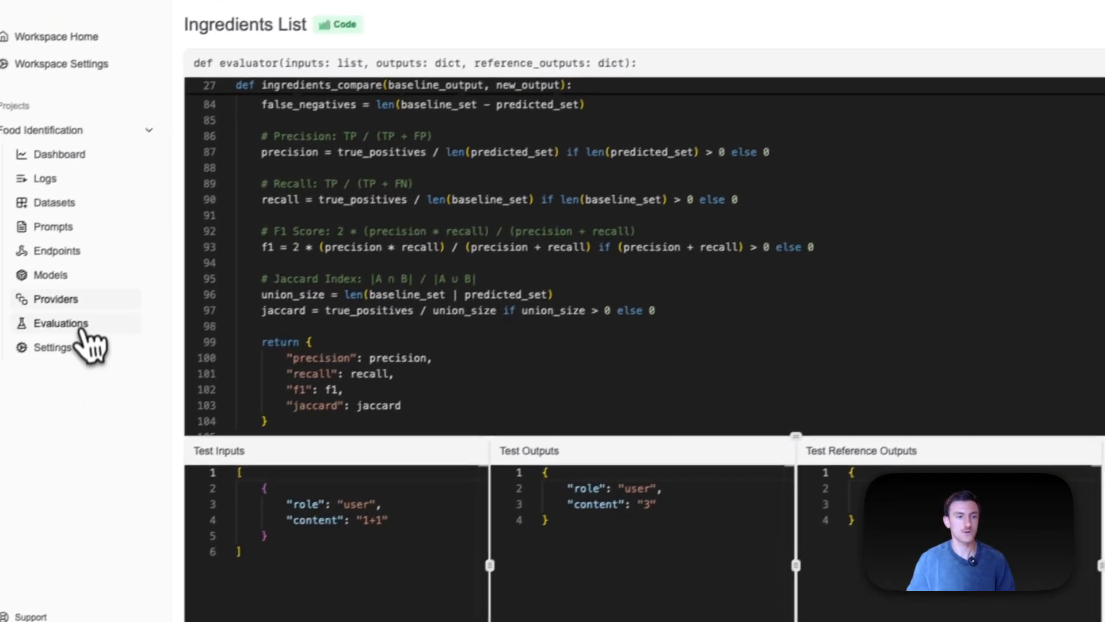
Start a new evaluation in the project and name it Testing new vision model
left_click(79, 326)
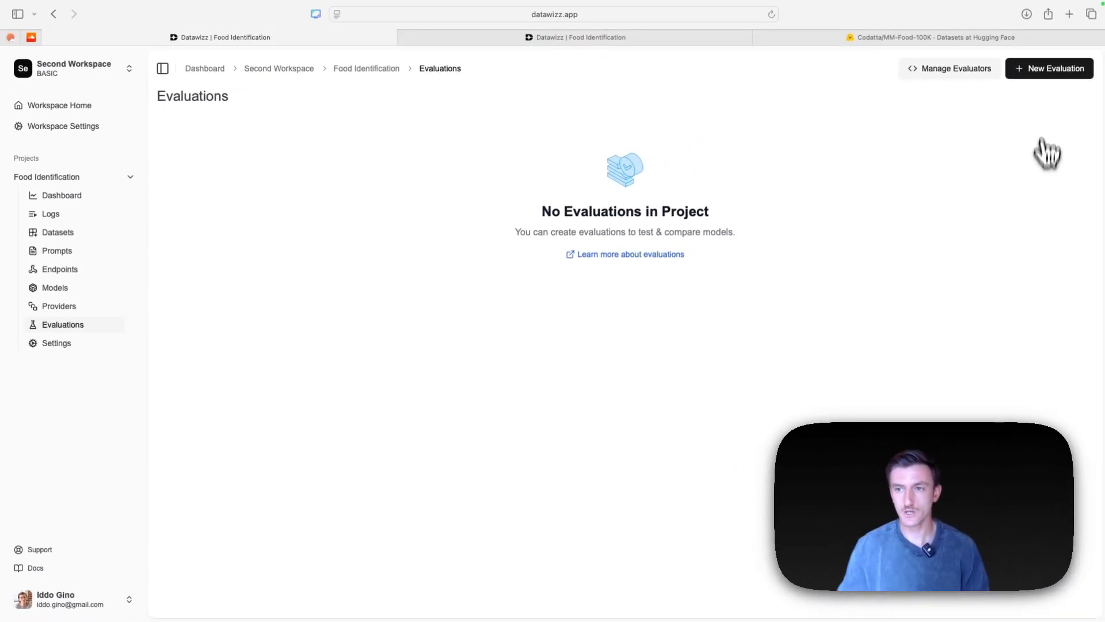
left_click(1048, 70)
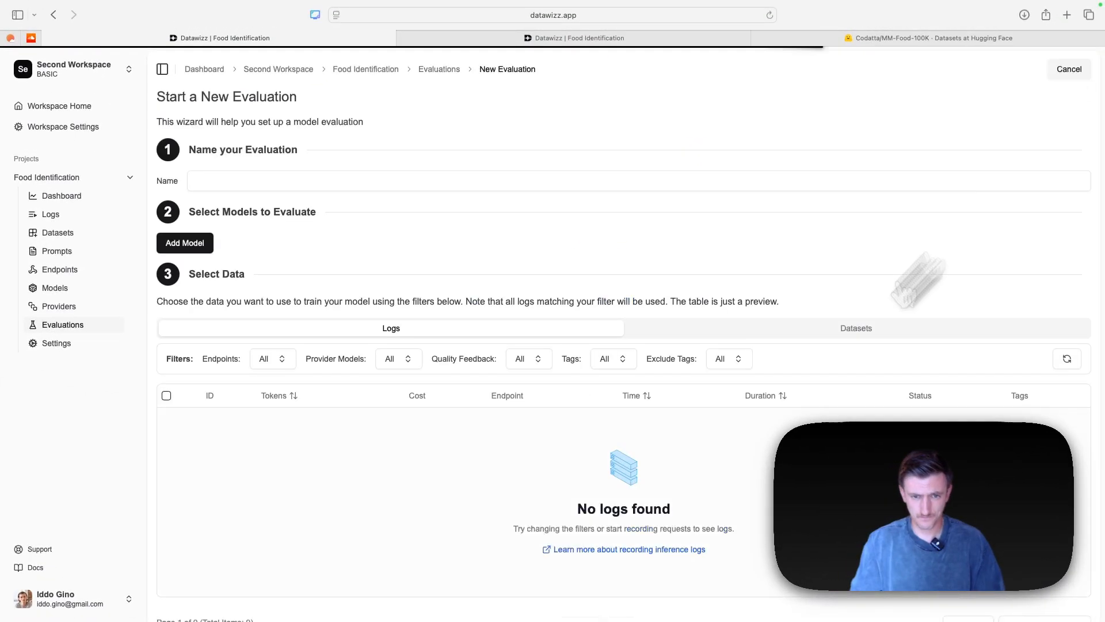
left_click(224, 180)
type("Testing new vision model")
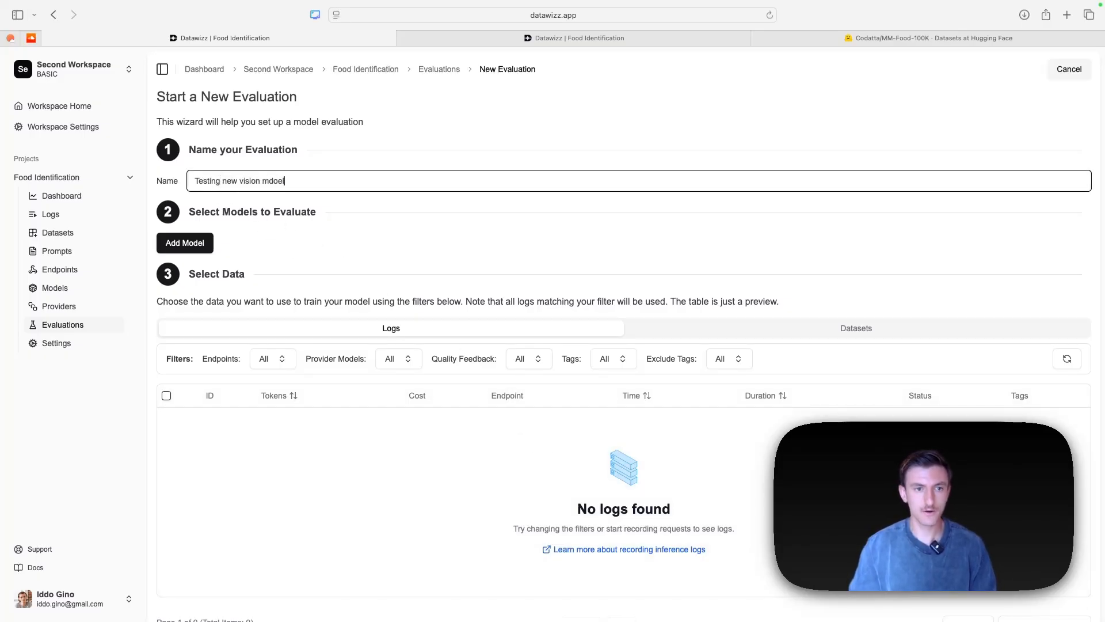
key("BackSpace")
left_click(244, 234)
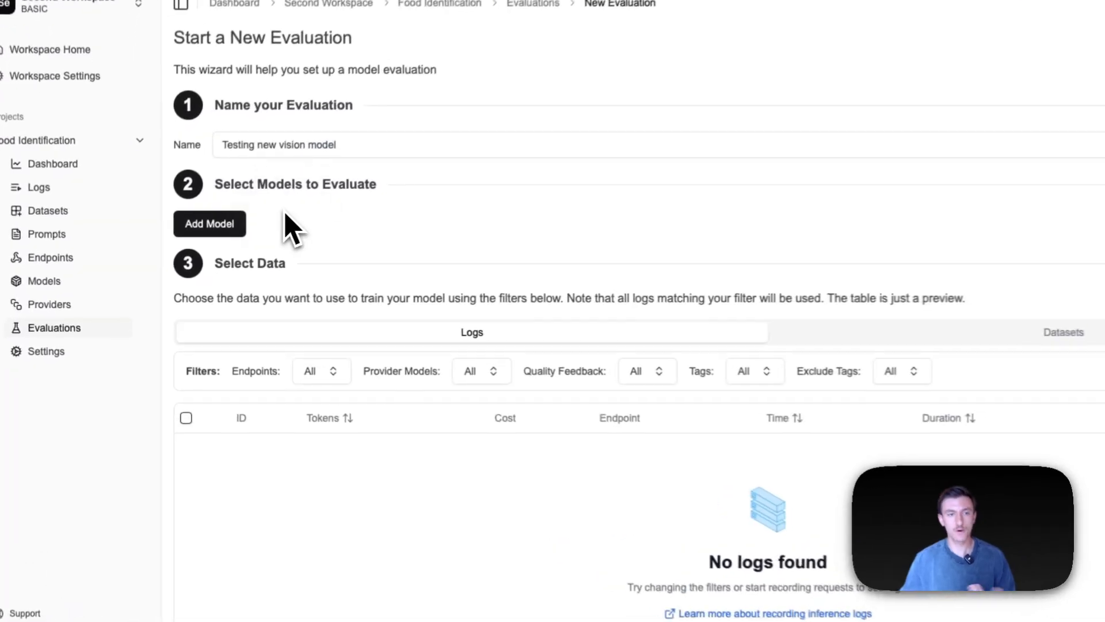
Add the Food Identification Model from the Datawizz Serverless provider as the first model to evaluate
scroll(282, 231, "down", 1)
left_click(228, 203)
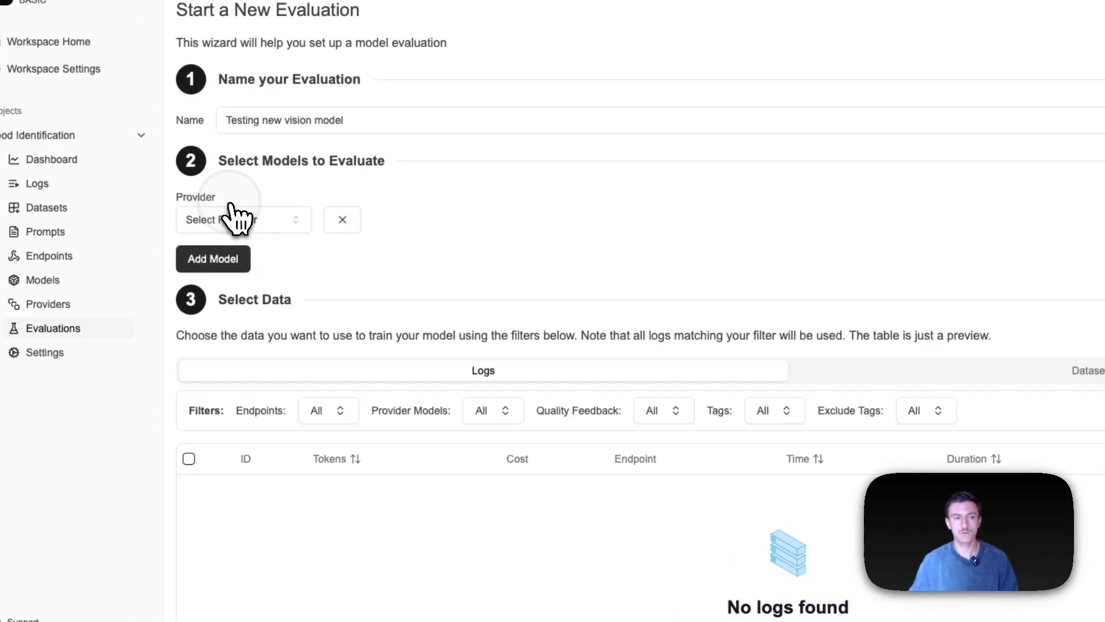
left_click(241, 224)
left_click(264, 252)
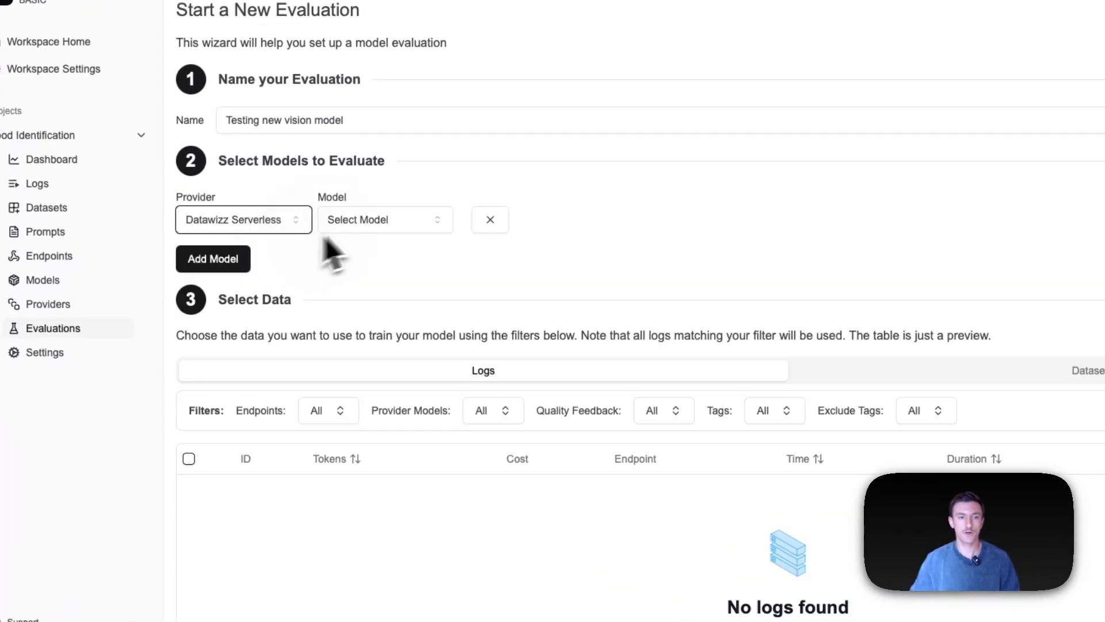
left_click(438, 227)
left_click(433, 254)
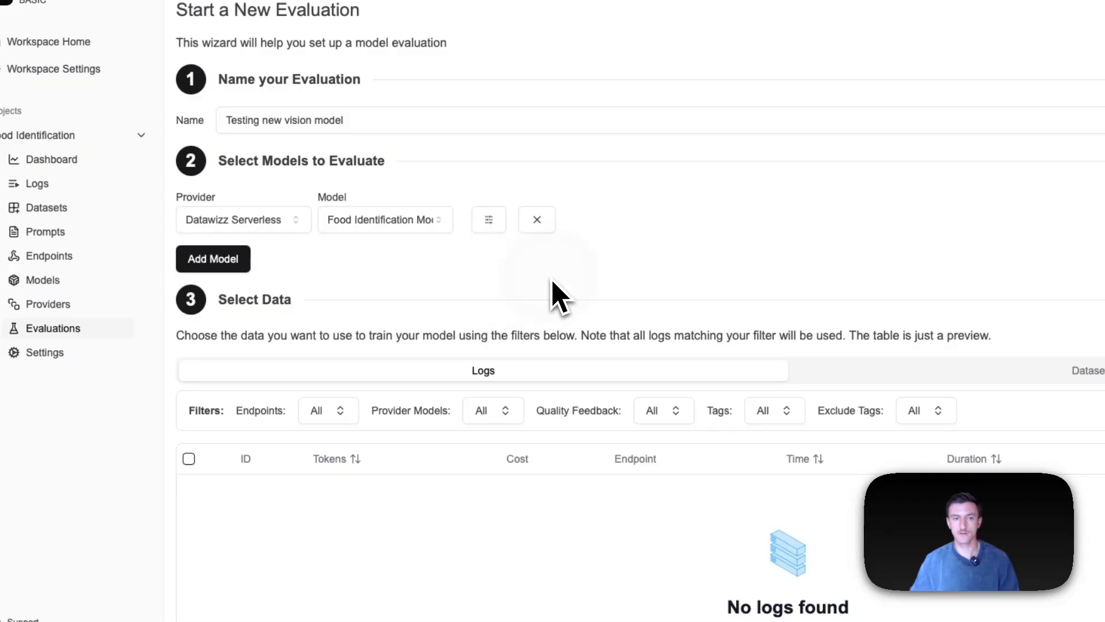
Add google/gemma-3-4b-it from the Datawizz Serverless provider as the second model to evaluate
left_click(213, 259)
left_click(238, 277)
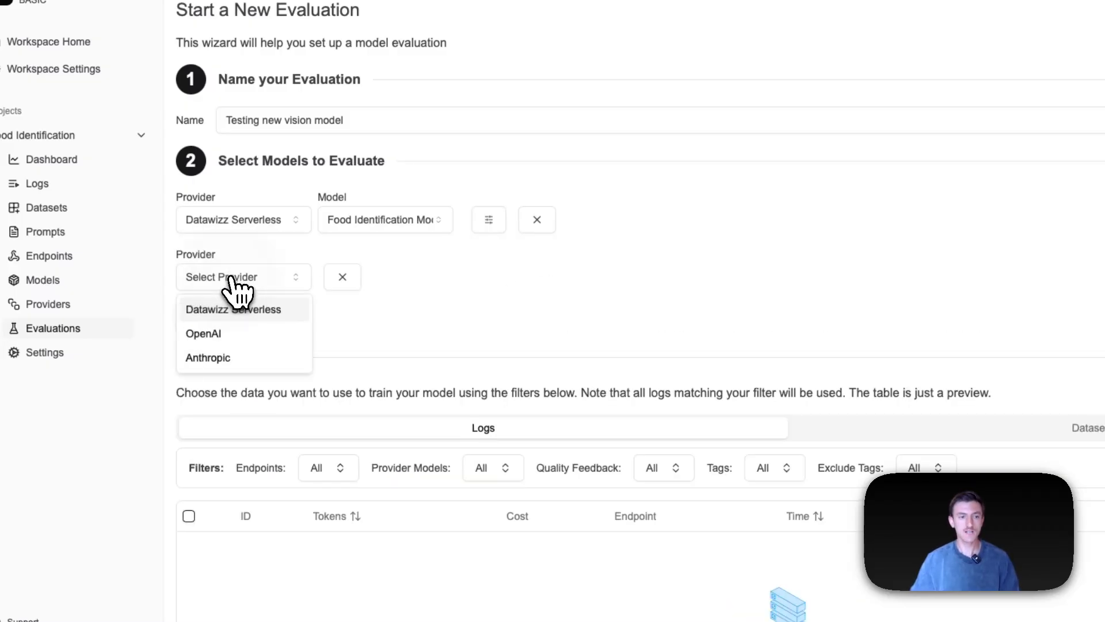
left_click(236, 310)
left_click(420, 277)
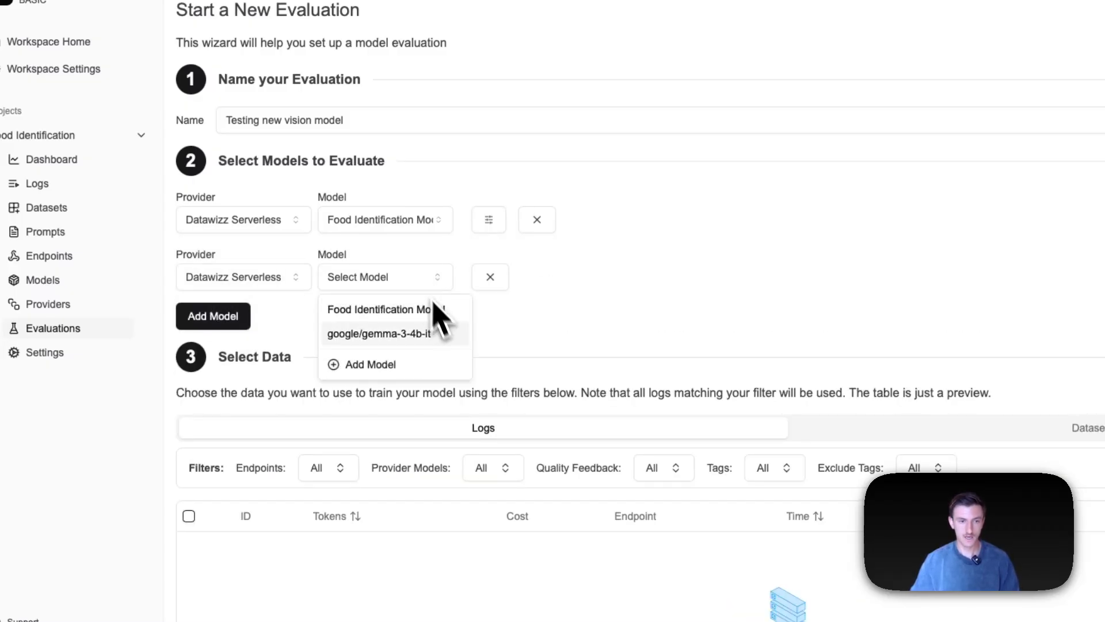
left_click(448, 336)
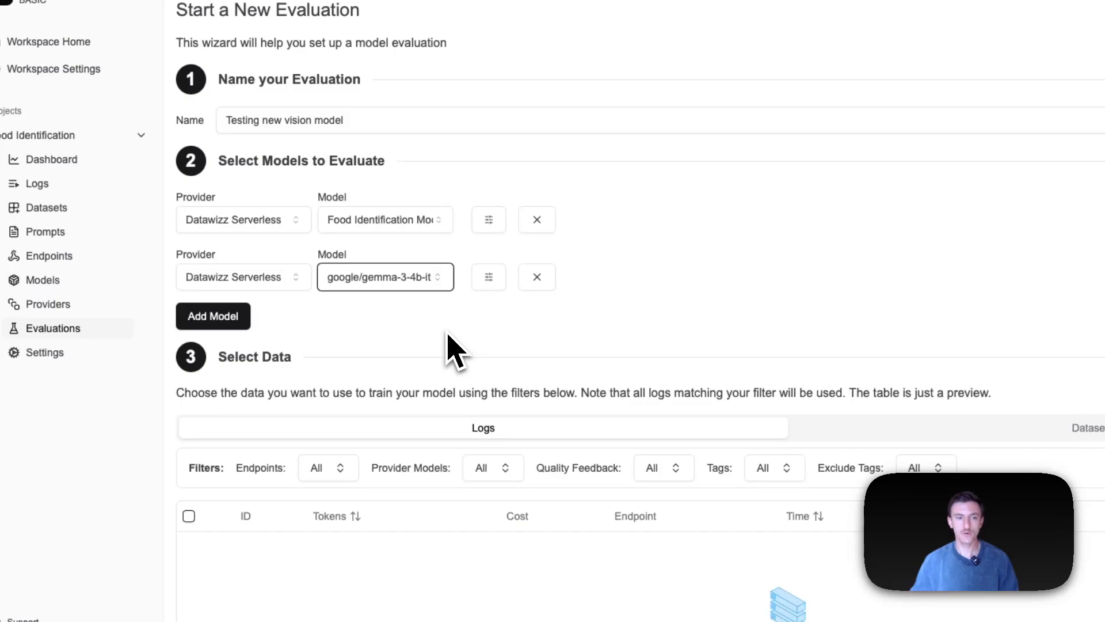
Add the OpenAI models gpt-4.1-mini and gpt-4.1 to the evaluation as two further baselines
left_click(213, 319)
left_click(251, 339)
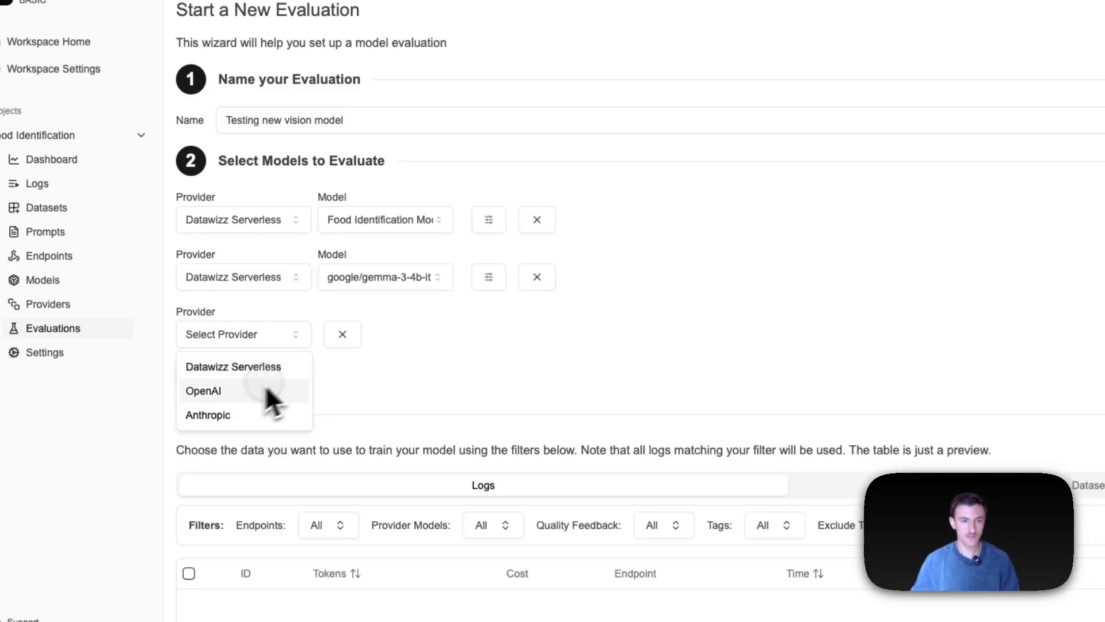
left_click(266, 387)
left_click(385, 336)
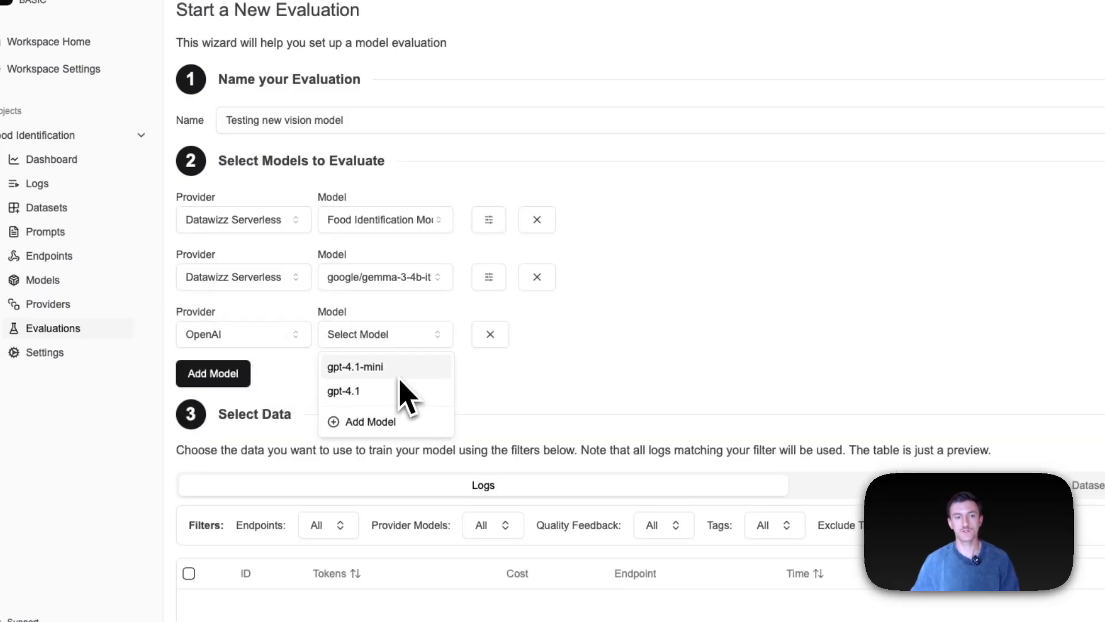
left_click(400, 377)
left_click(243, 379)
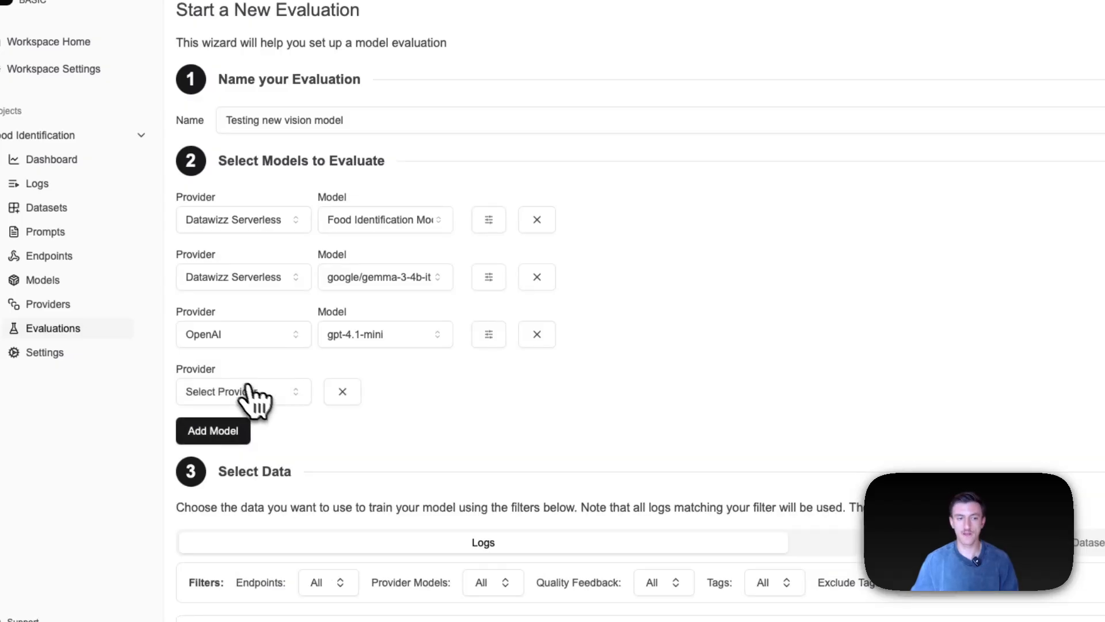
left_click(268, 396)
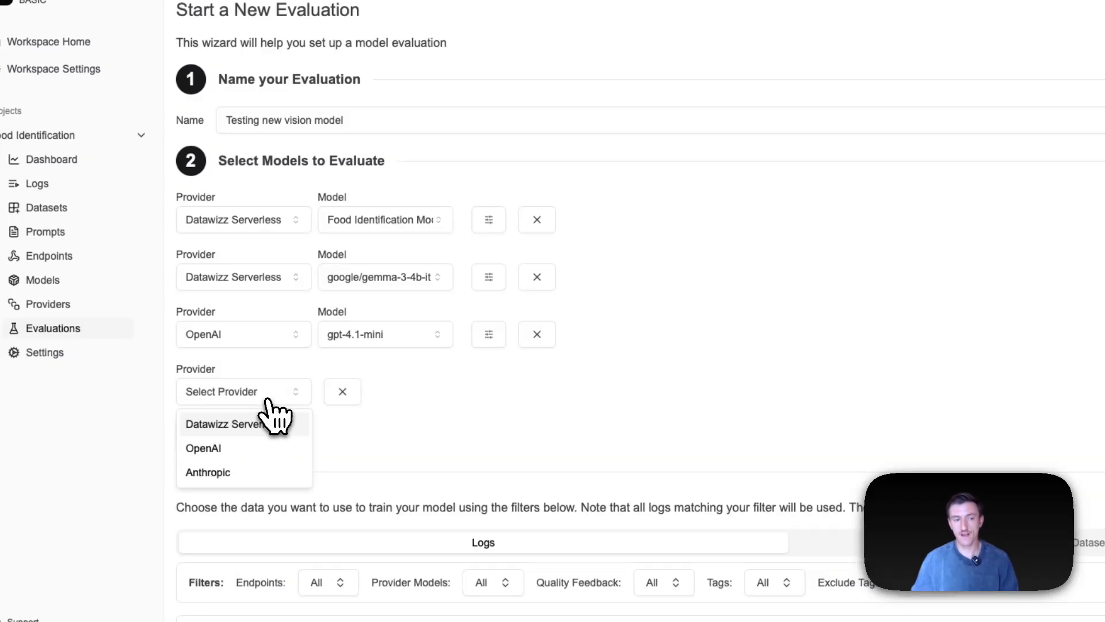
left_click(240, 449)
left_click(366, 400)
left_click(362, 449)
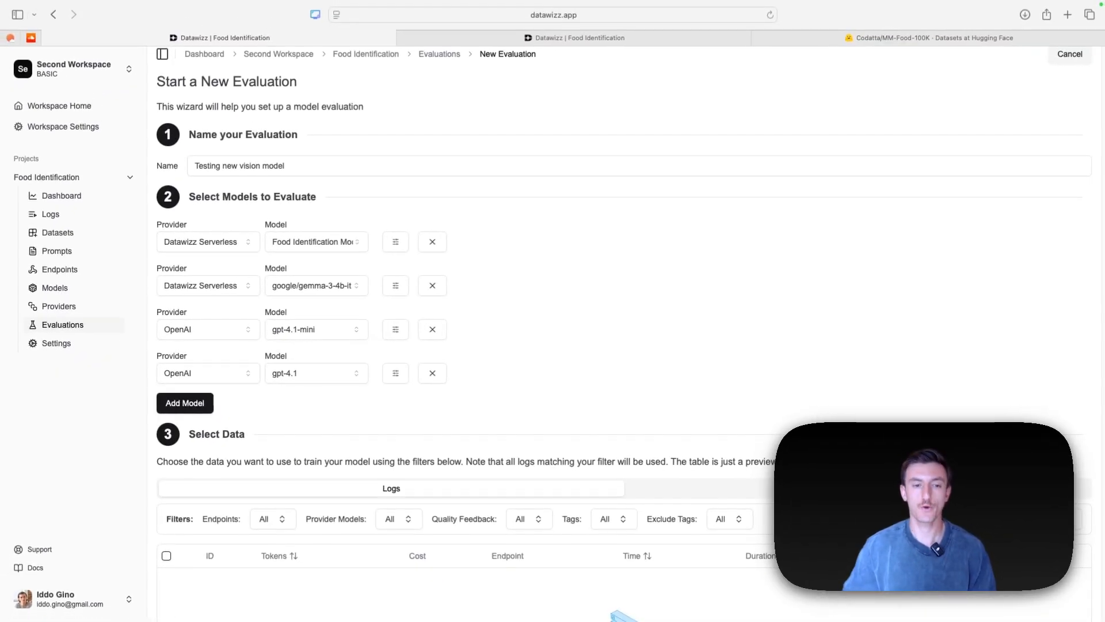
Use datasets instead of logs as the evaluation data and select MM-Food-1K - Test
scroll(483, 363, "down", 3)
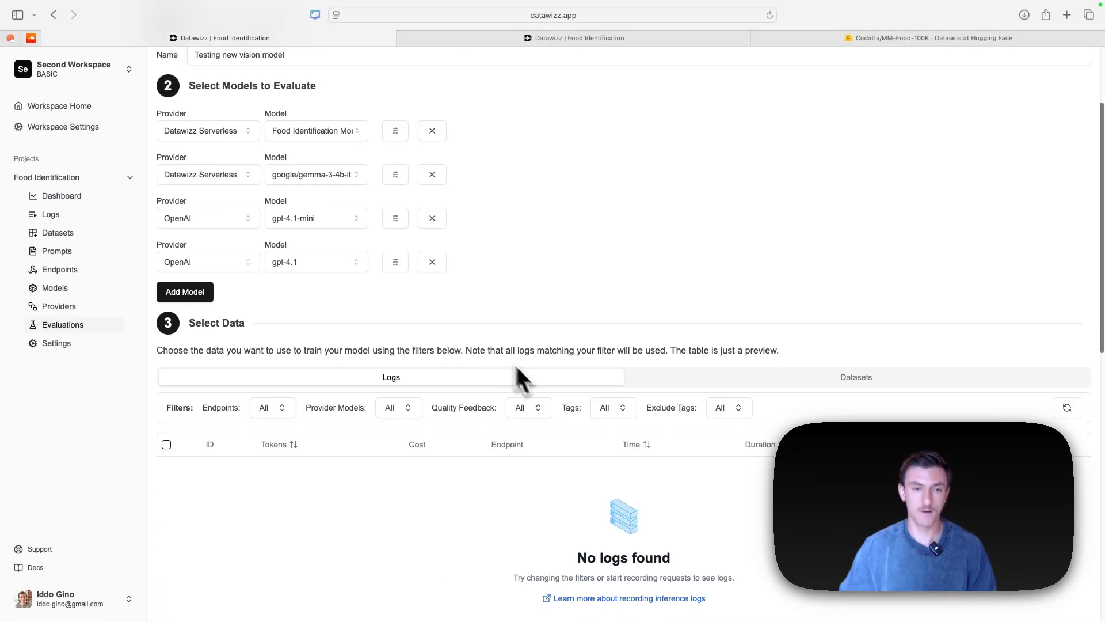
scroll(1007, 370, "down", 1)
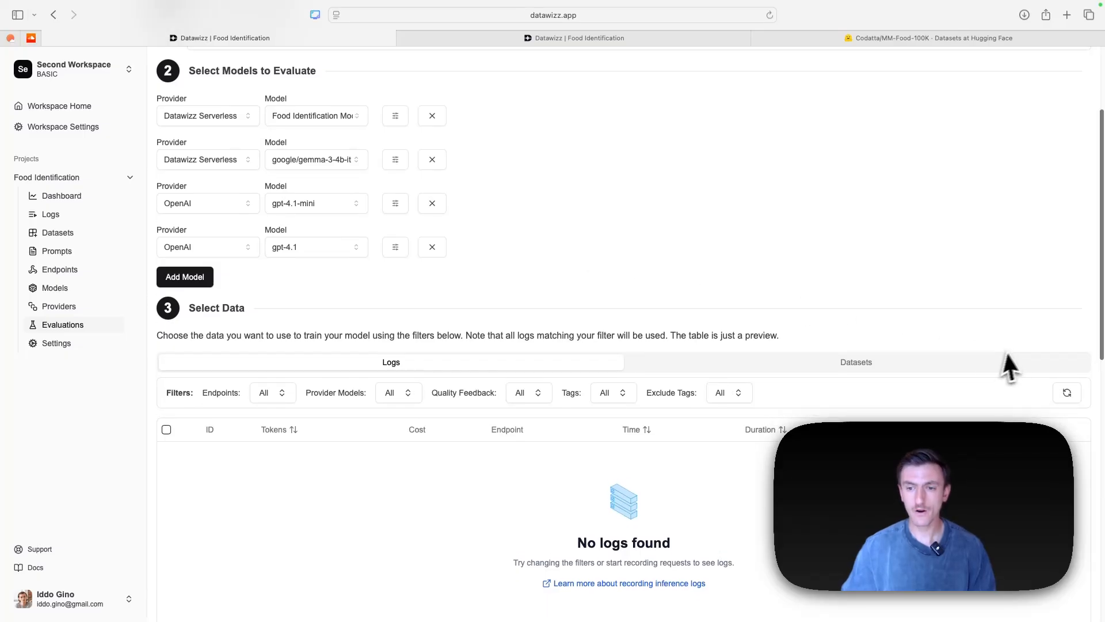
left_click(887, 374)
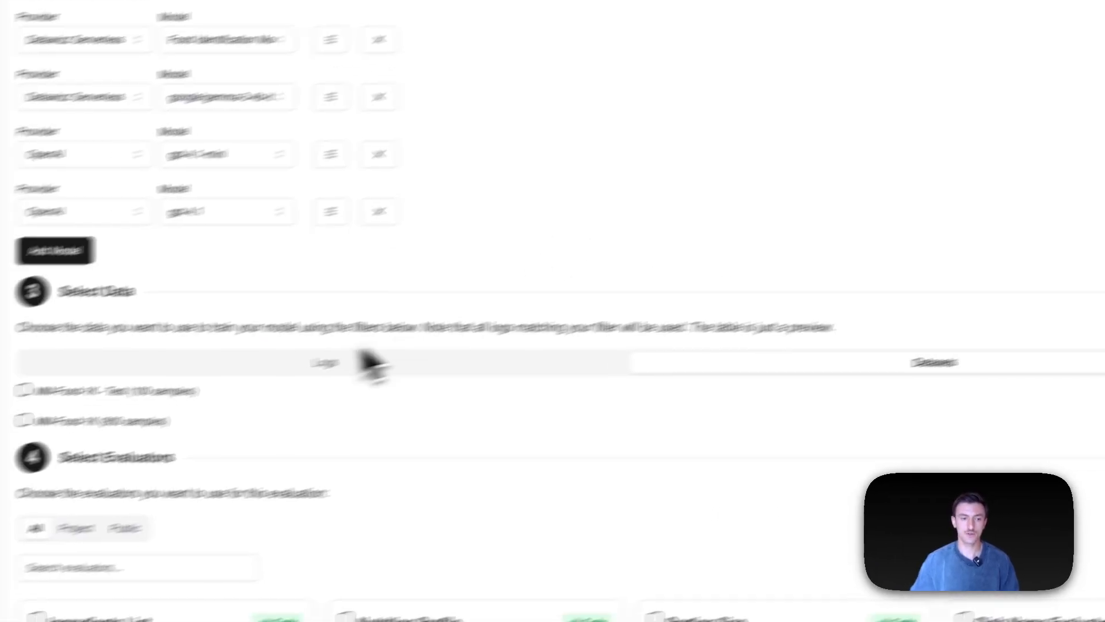
left_click(219, 356)
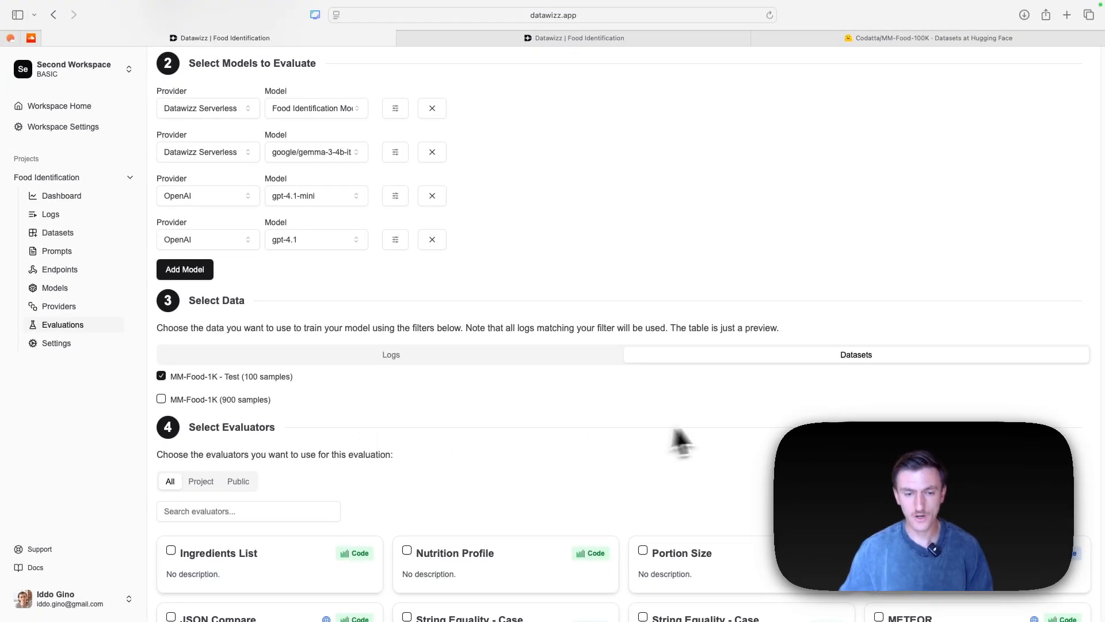
Select the Ingredients List, Nutrition Profile, Portion Size and Dish Name Evaluator evaluators for this evaluation
scroll(681, 440, "down", 4)
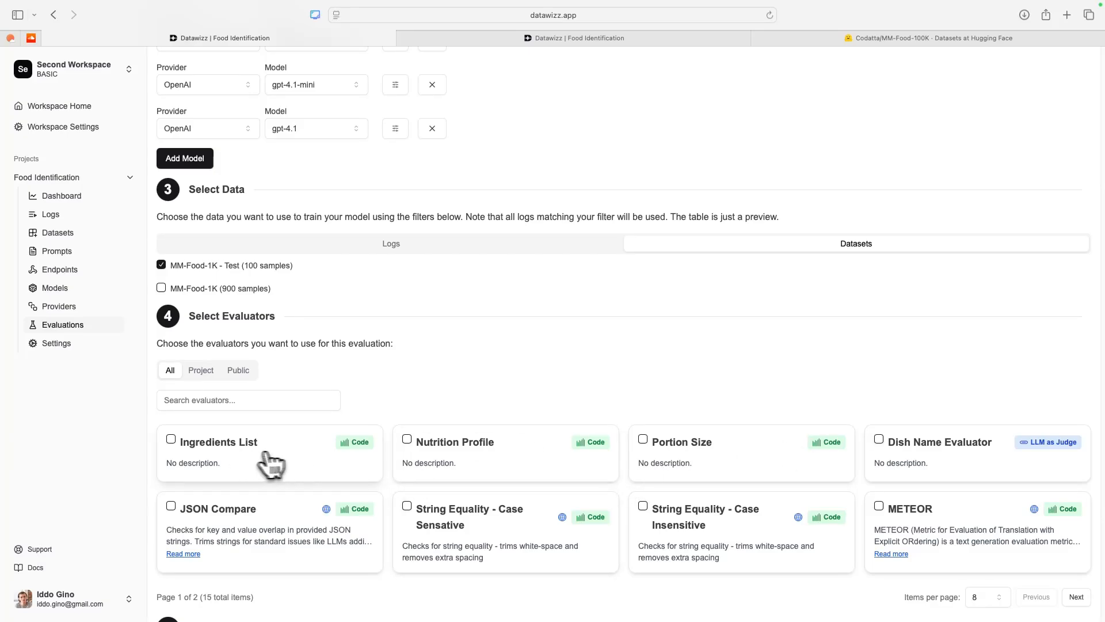
left_click(337, 460)
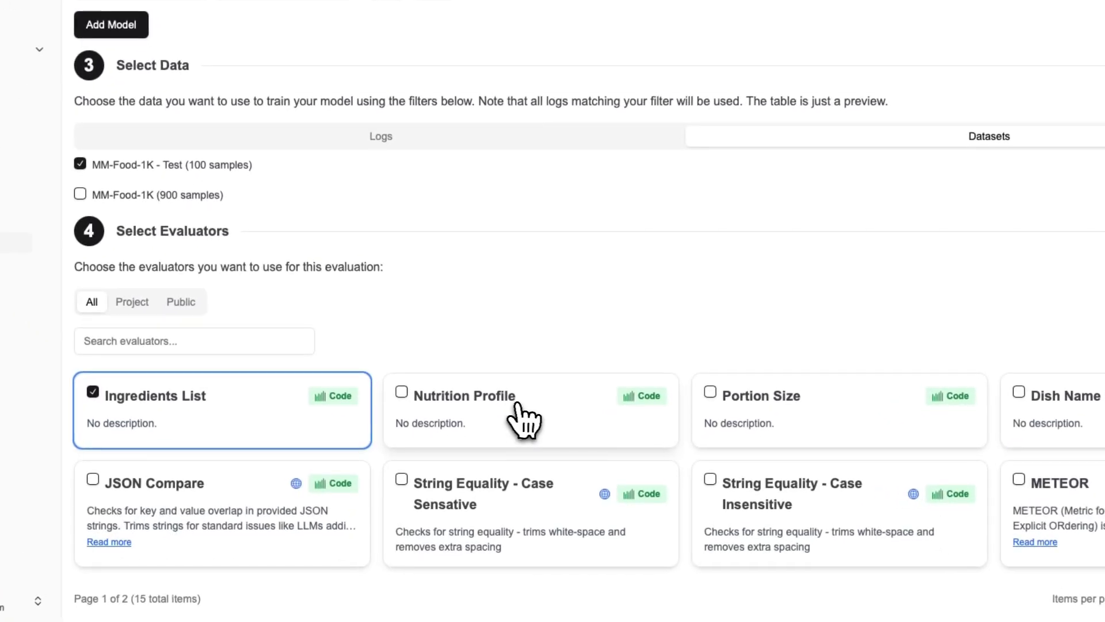
left_click(500, 459)
left_click(813, 401)
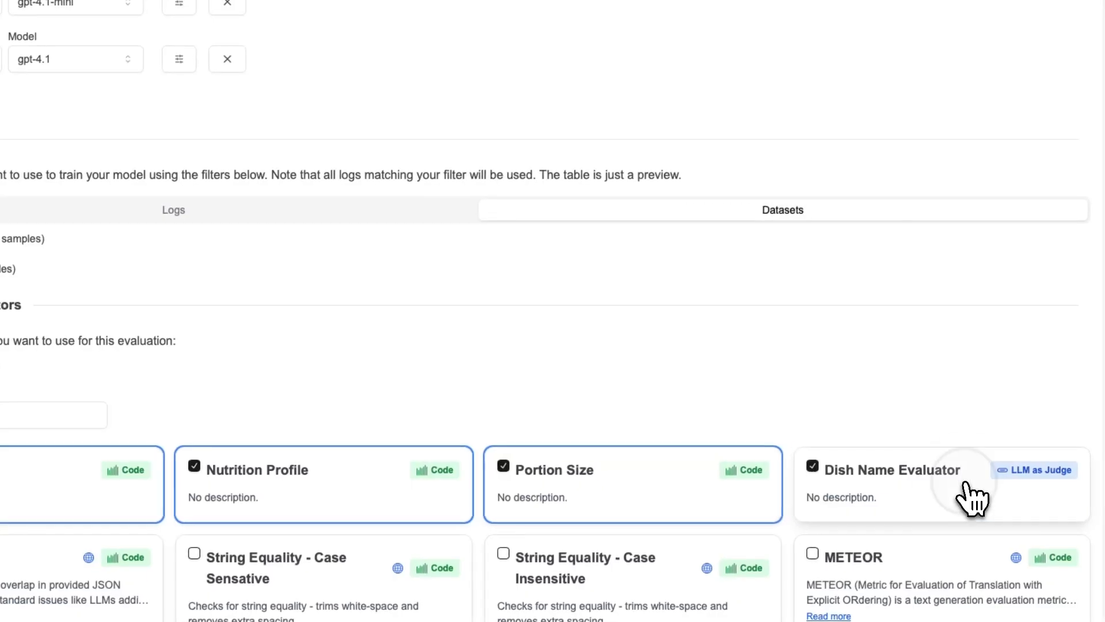
left_click(1104, 397)
Set the judge LLM to Anthropic's claude-3-7-sonnet and start the evaluation
scroll(883, 427, "down", 5)
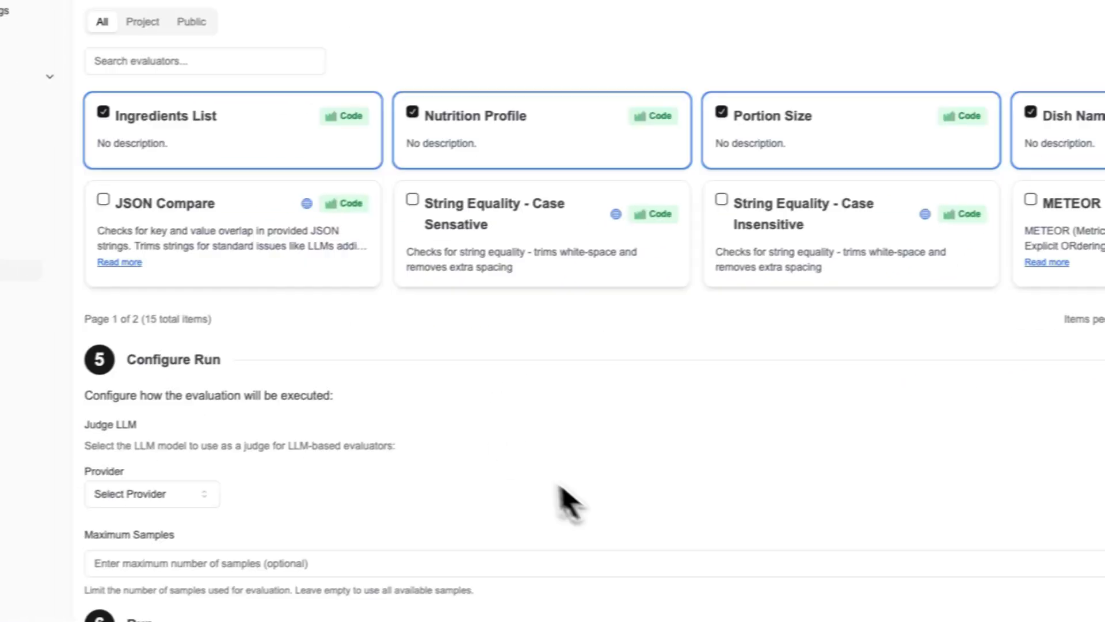
left_click(157, 499)
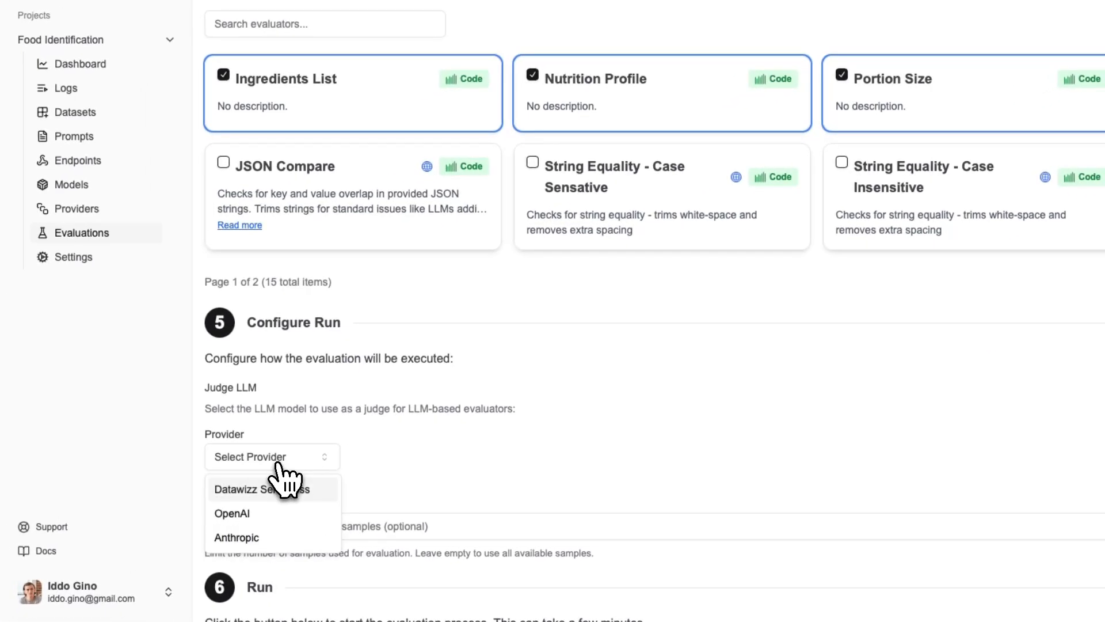
left_click(275, 541)
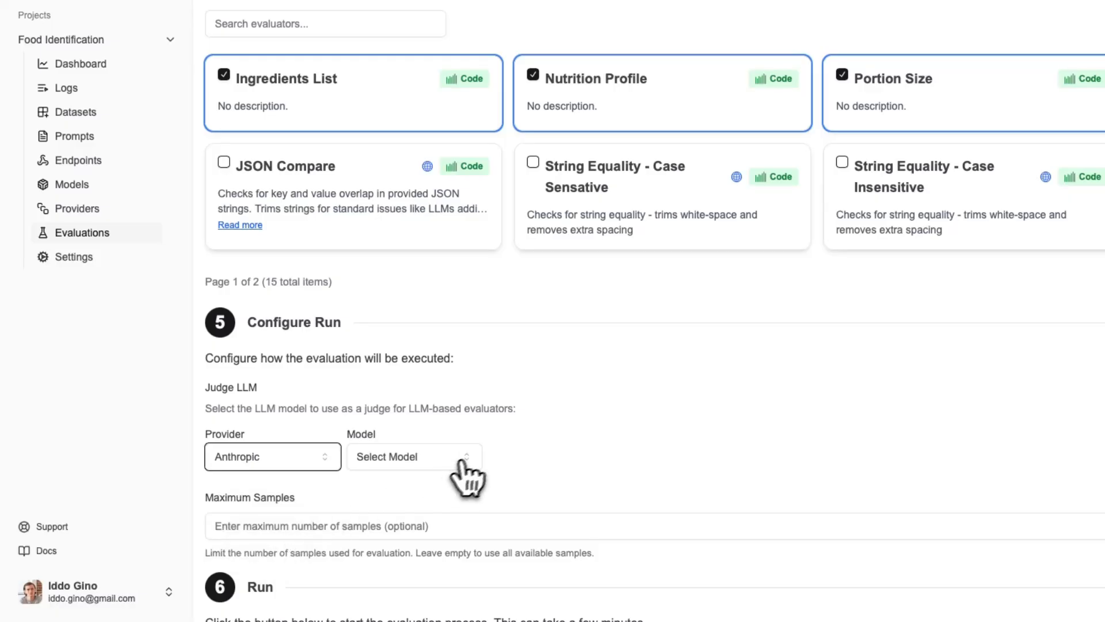
left_click(464, 464)
left_click(464, 491)
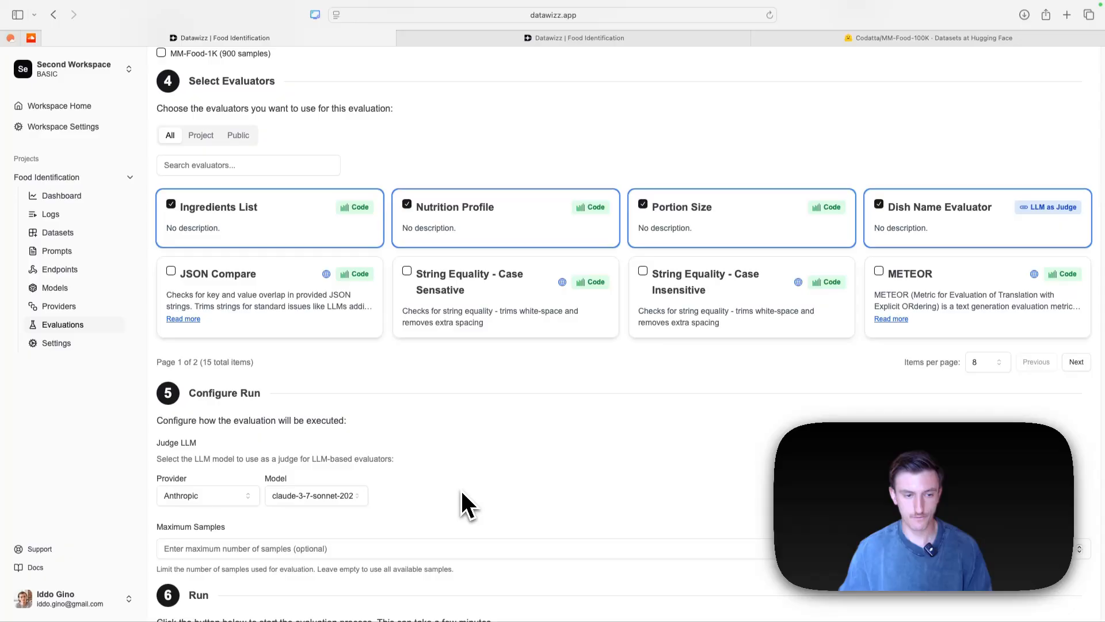
scroll(461, 493, "down", 2)
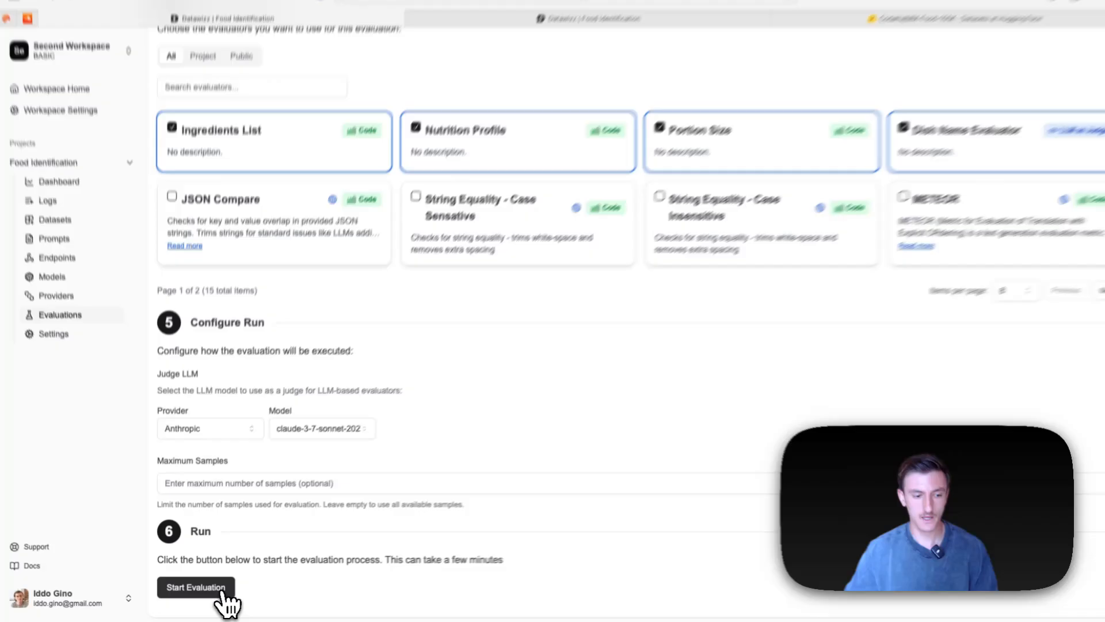
left_click(221, 588)
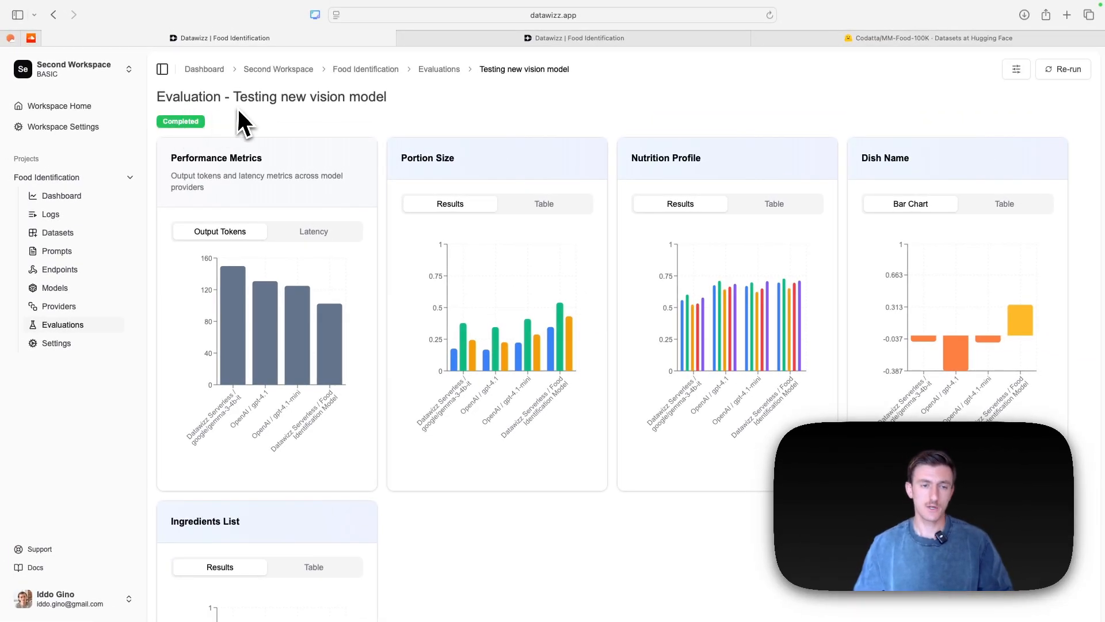
Look through the per-sample results table, comparing each model's output and evaluator scores with the original output
scroll(493, 538, "down", 10)
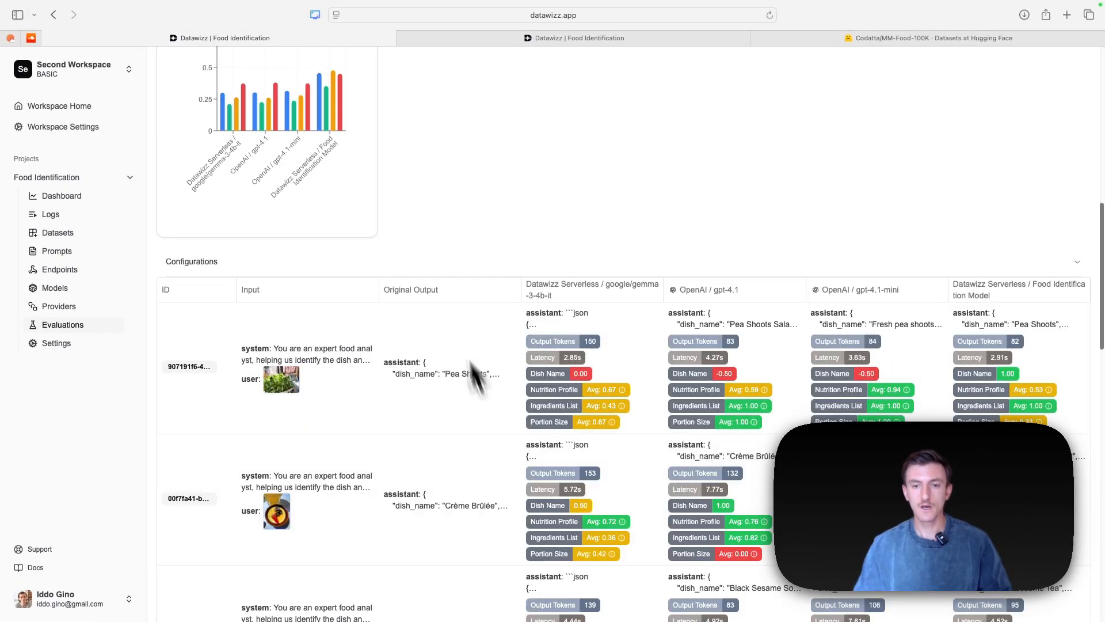
scroll(592, 233, "down", 2)
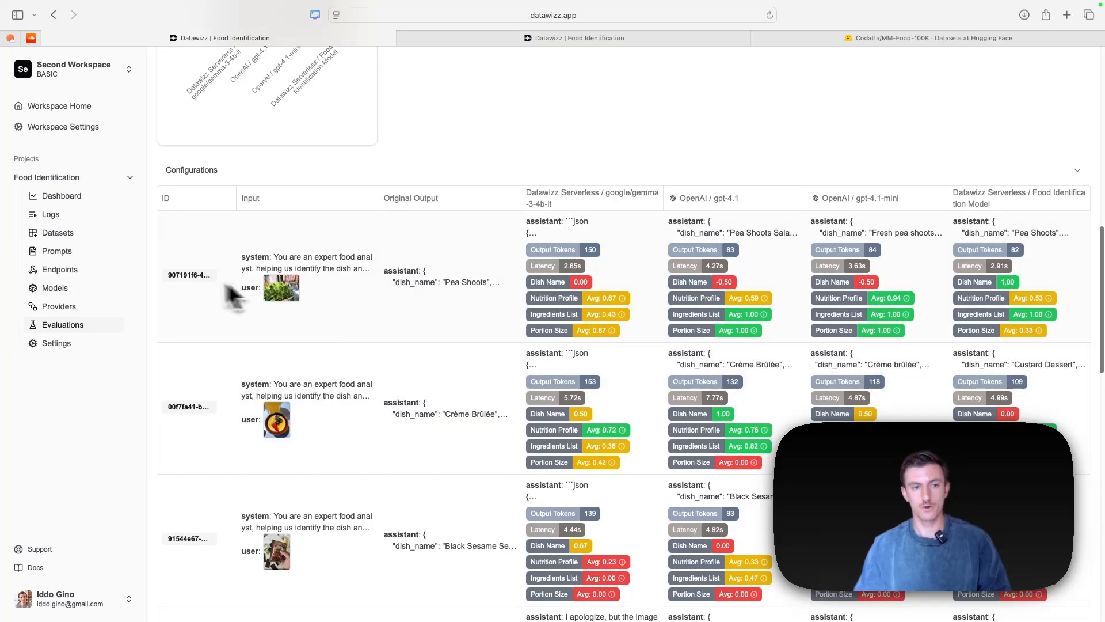
scroll(319, 279, "down", 5)
scroll(320, 279, "down", 5)
scroll(271, 554, "up", 12)
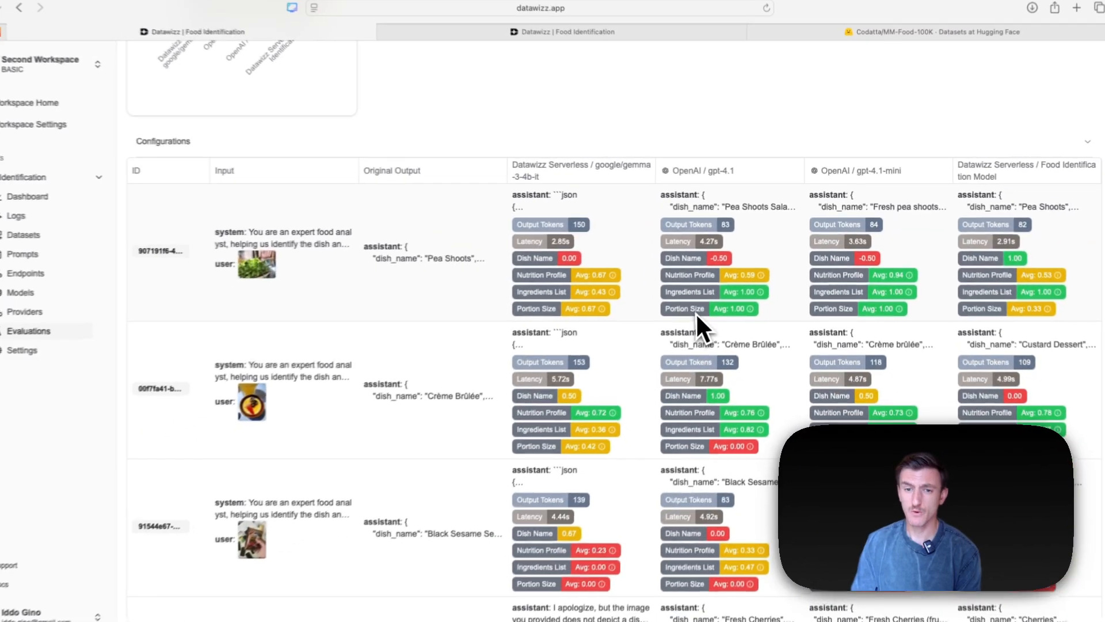
Open the result details of the first sample (Pea Shoots) and compare the models' responses with the log output
left_click(214, 257)
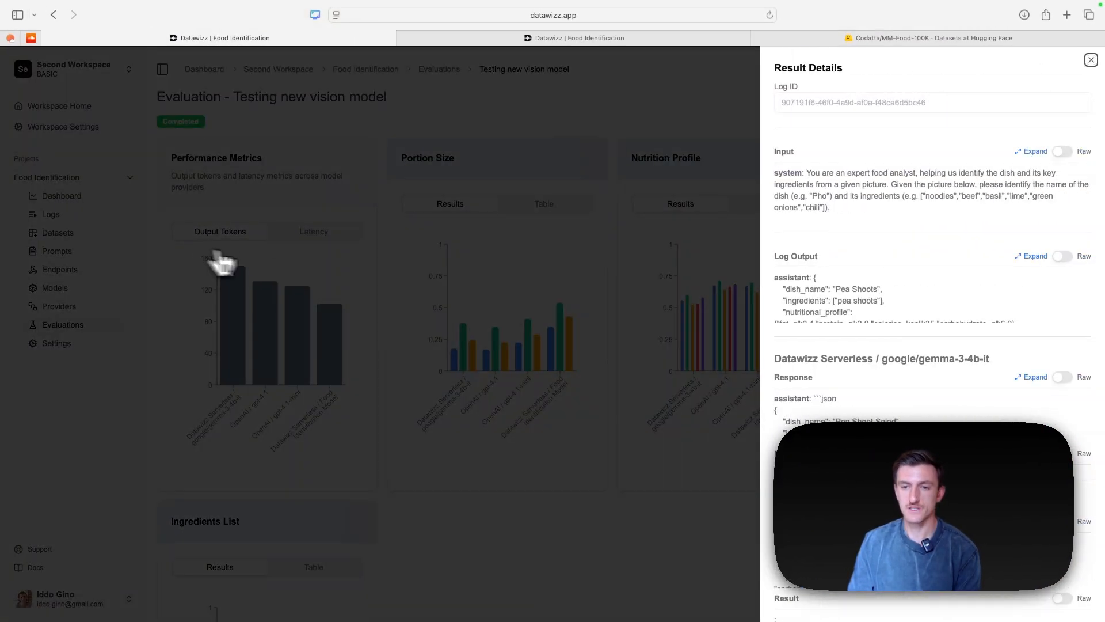
scroll(806, 285, "down", 5)
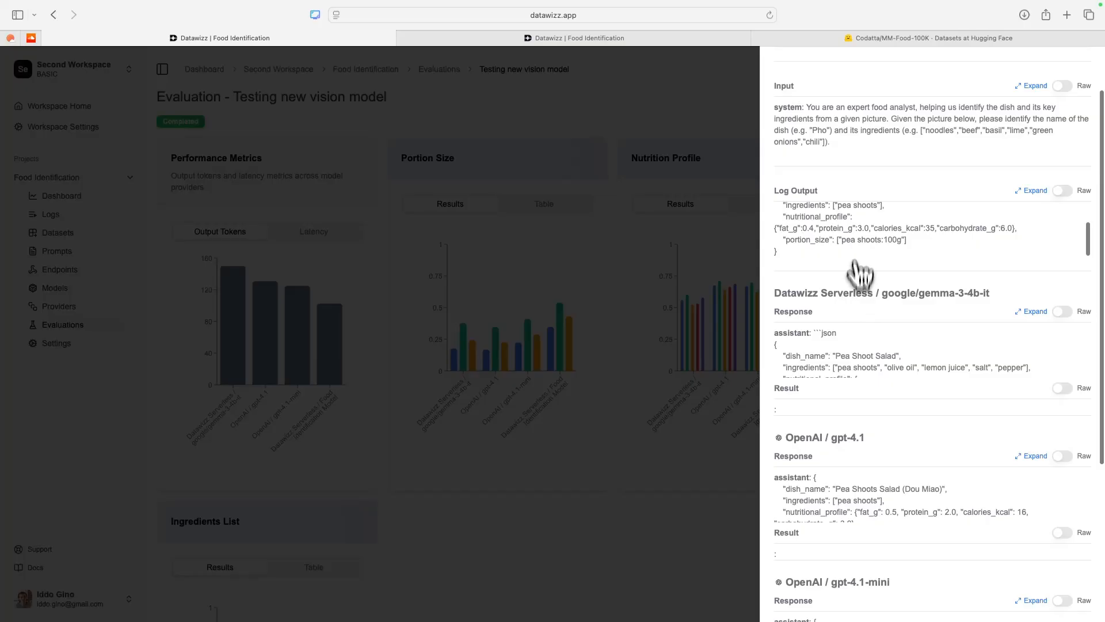
scroll(820, 331, "down", 8)
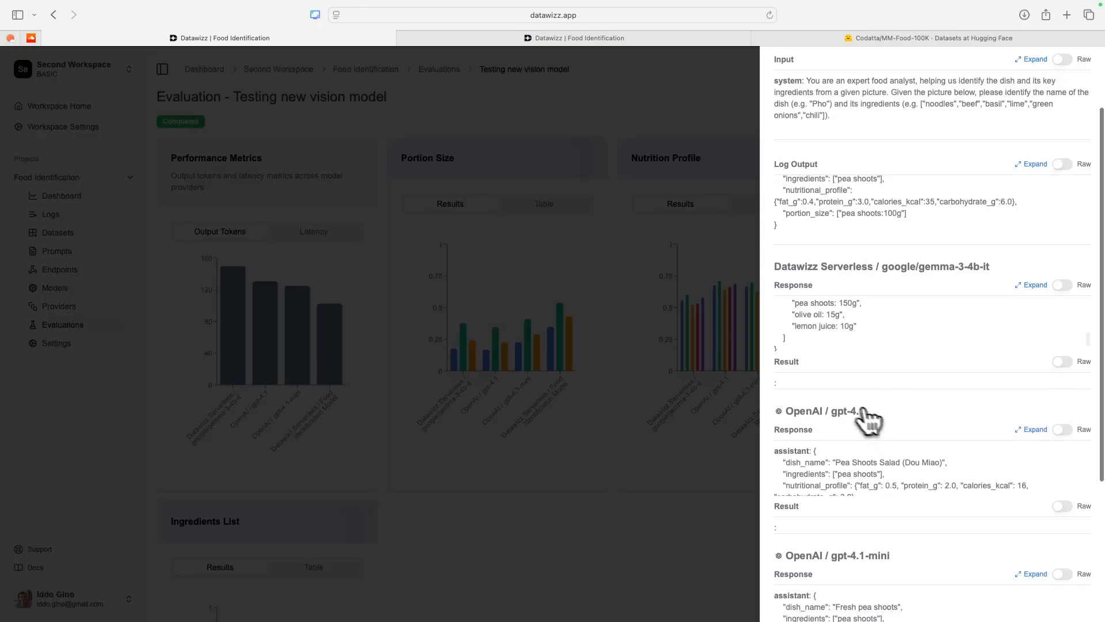
scroll(791, 424, "down", 3)
scroll(791, 424, "down", 5)
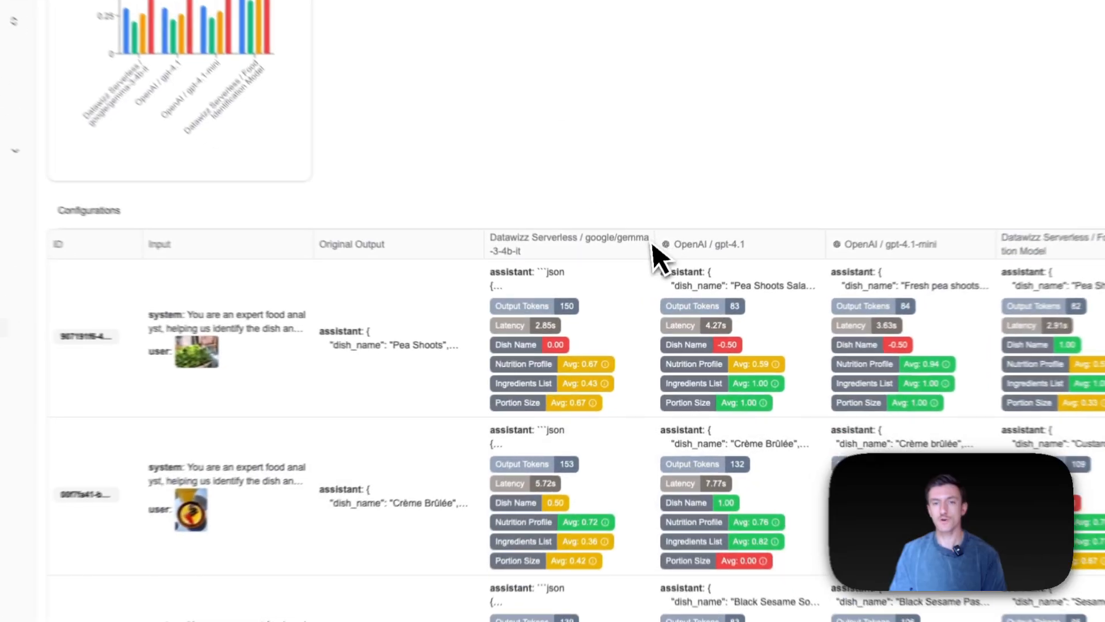
Examine the summary charts comparing the models on portion size, nutrition profile, dish name and ingredients list
scroll(645, 254, "up", 5)
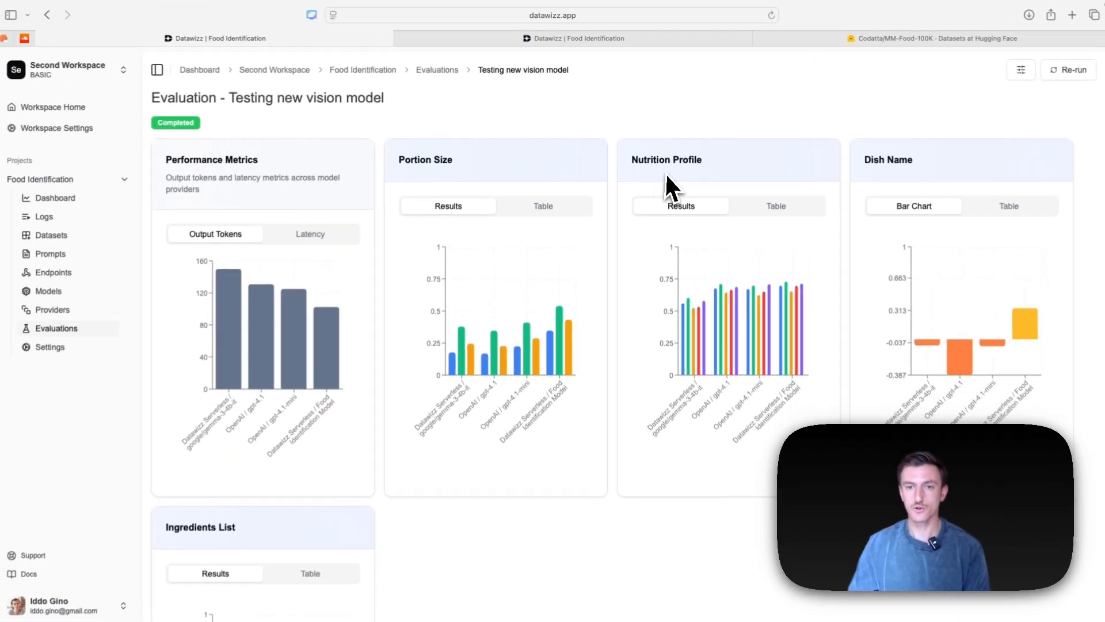
scroll(287, 433, "down", 3)
scroll(205, 429, "down", 5)
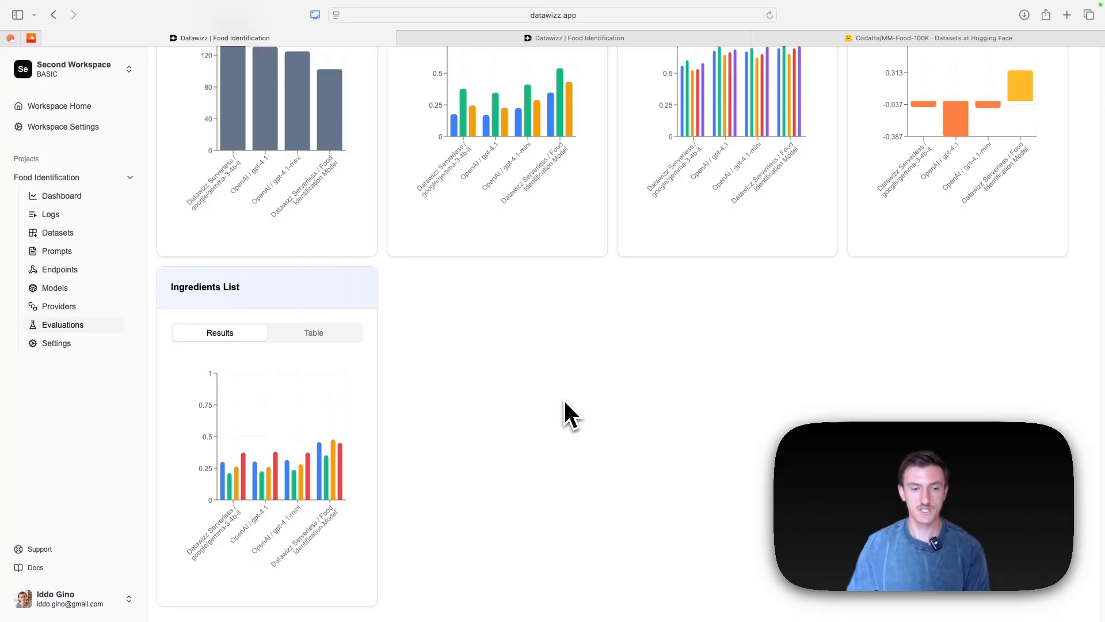
scroll(565, 403, "down", 1)
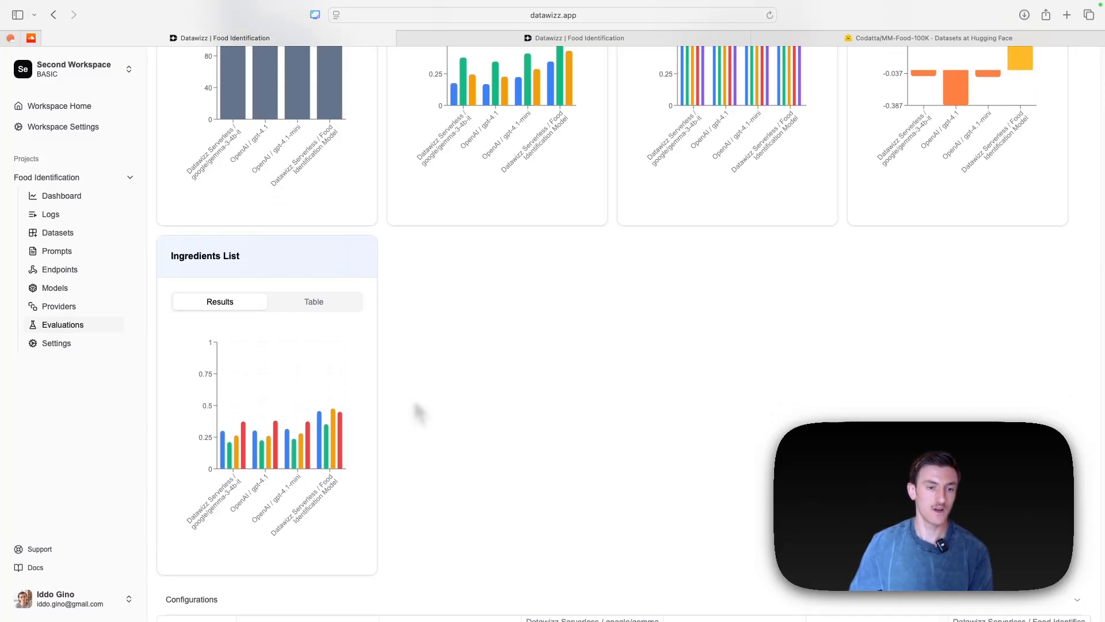
mouse_move(331, 435)
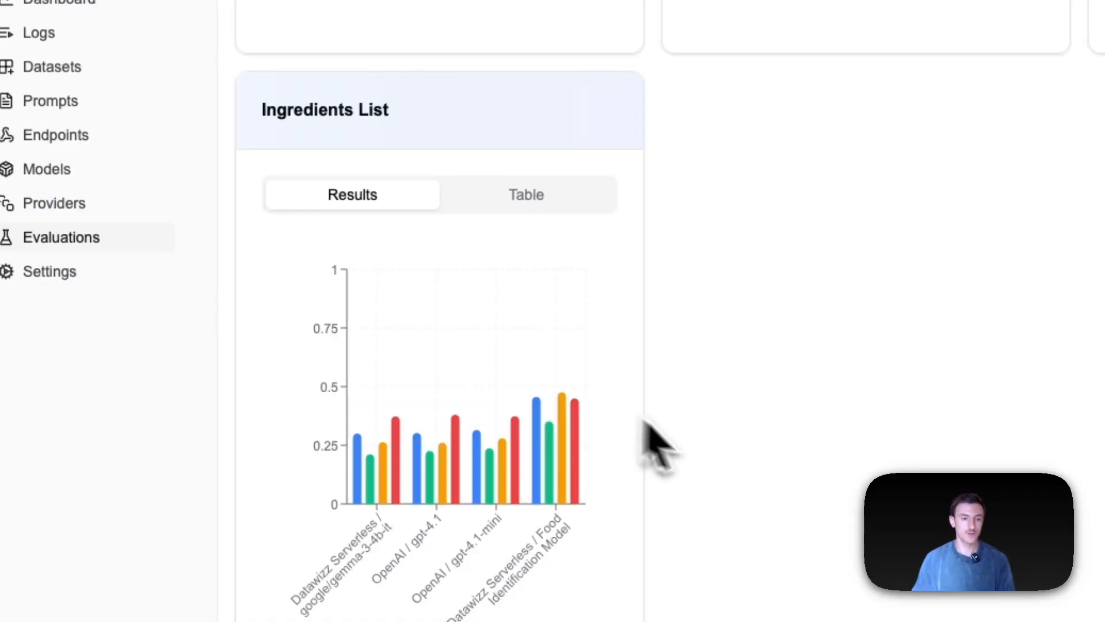
View the Ingredients List scores as a table and compare the models by sorting on f1, jaccard, precision and recall
left_click(535, 196)
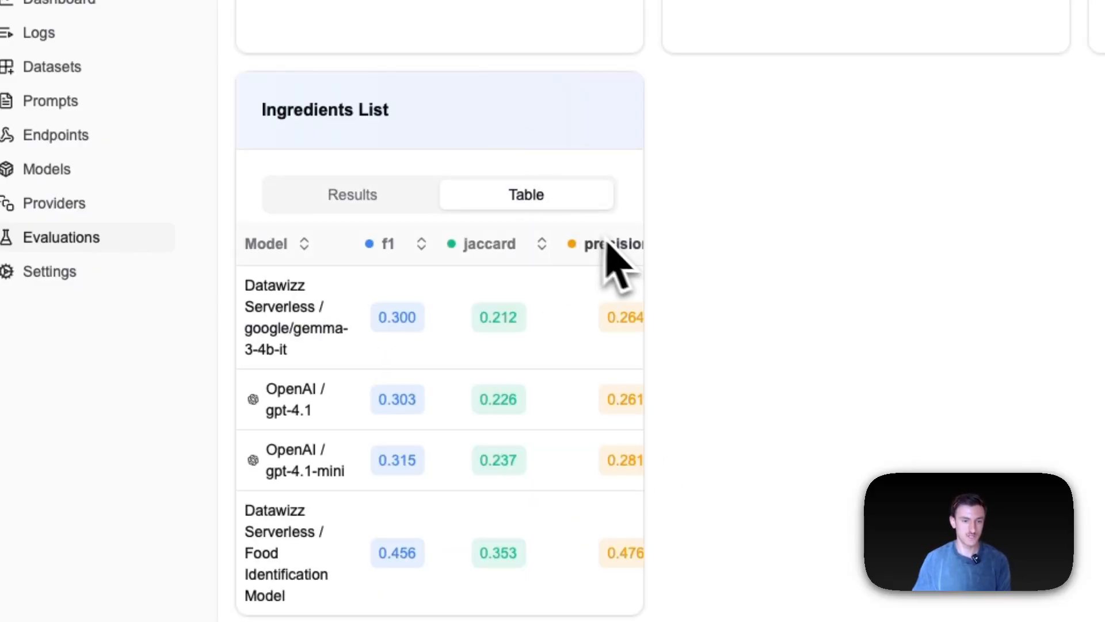
left_click(421, 245)
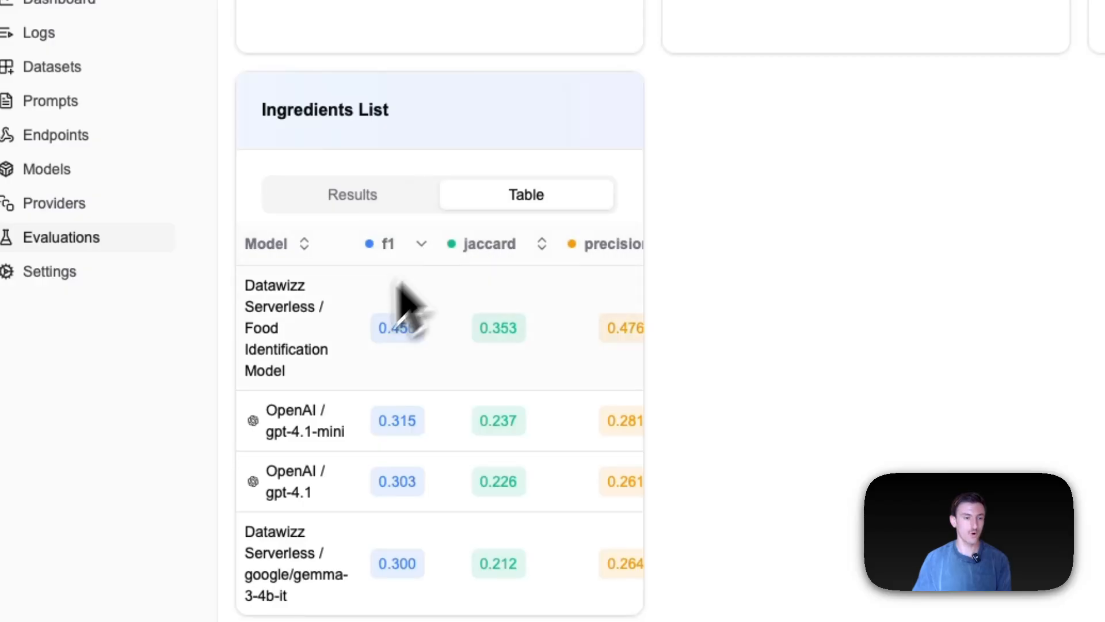
left_click(489, 243)
left_click(611, 244)
left_click_drag(540, 292, 791, 285)
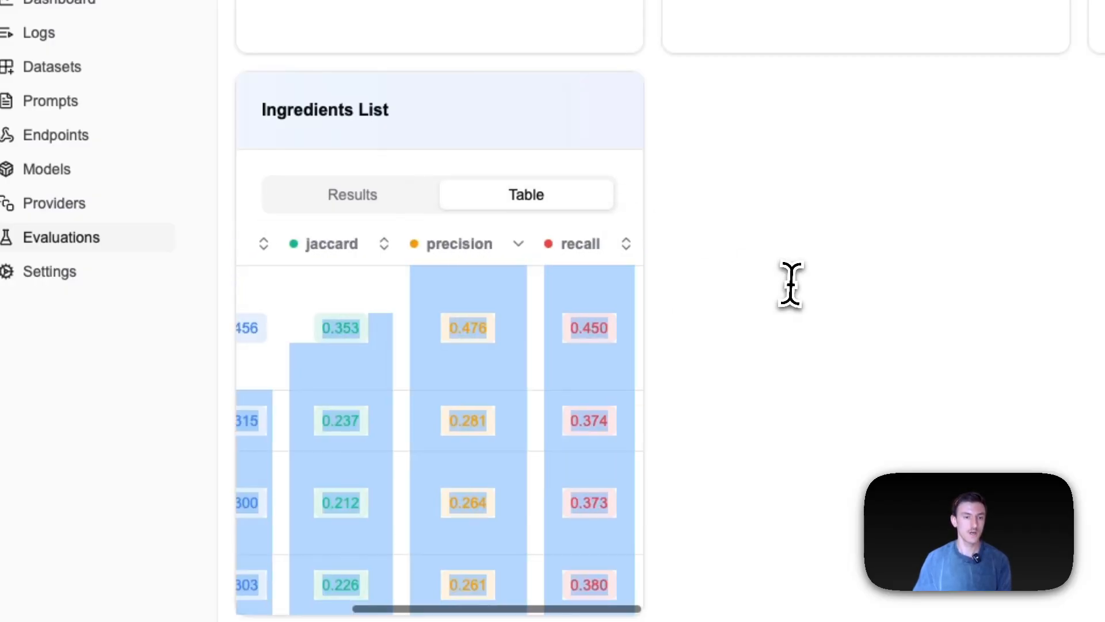
left_click(597, 251)
left_click(551, 336)
left_click_drag(551, 337, 174, 304)
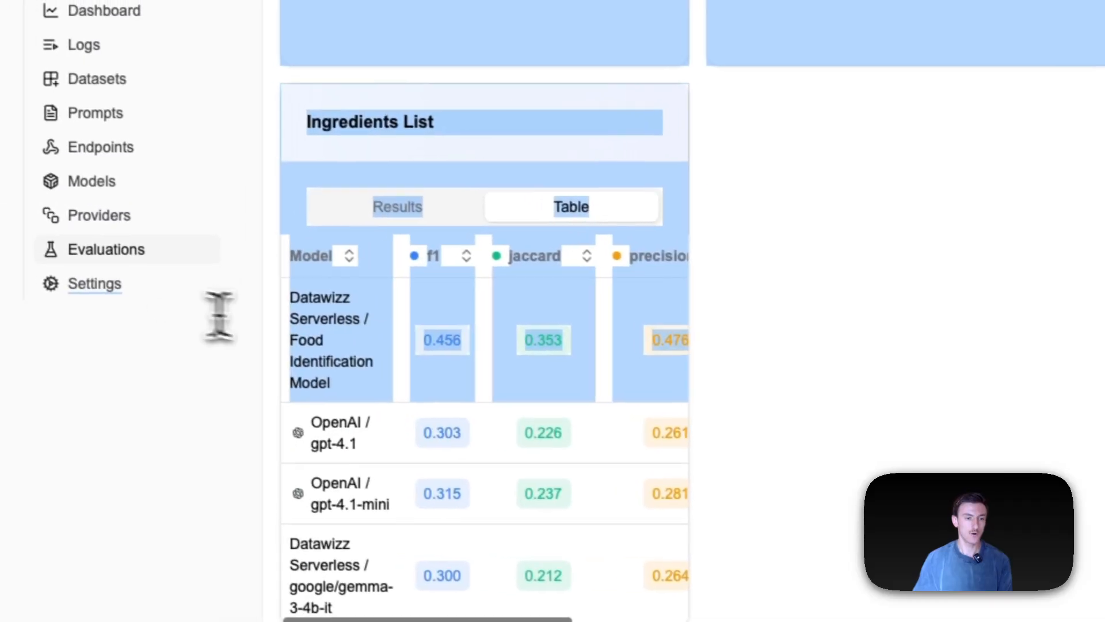
left_click(389, 329)
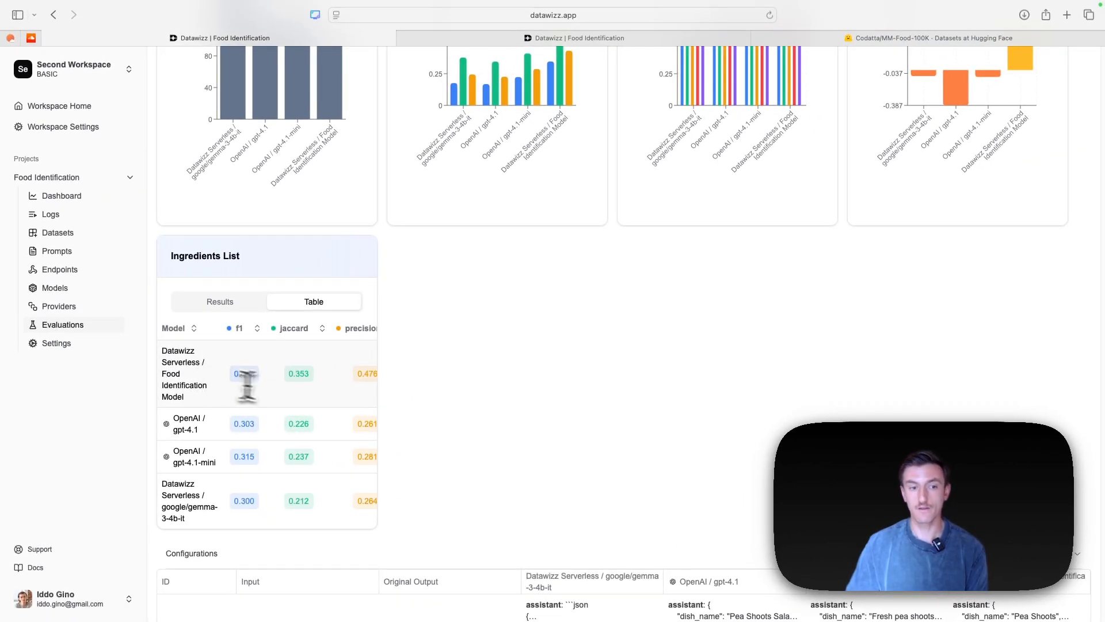
Compare the models' Portion Size and Dish Name scores in table view, and return Dish Name to its bar chart
scroll(723, 419, "up", 5)
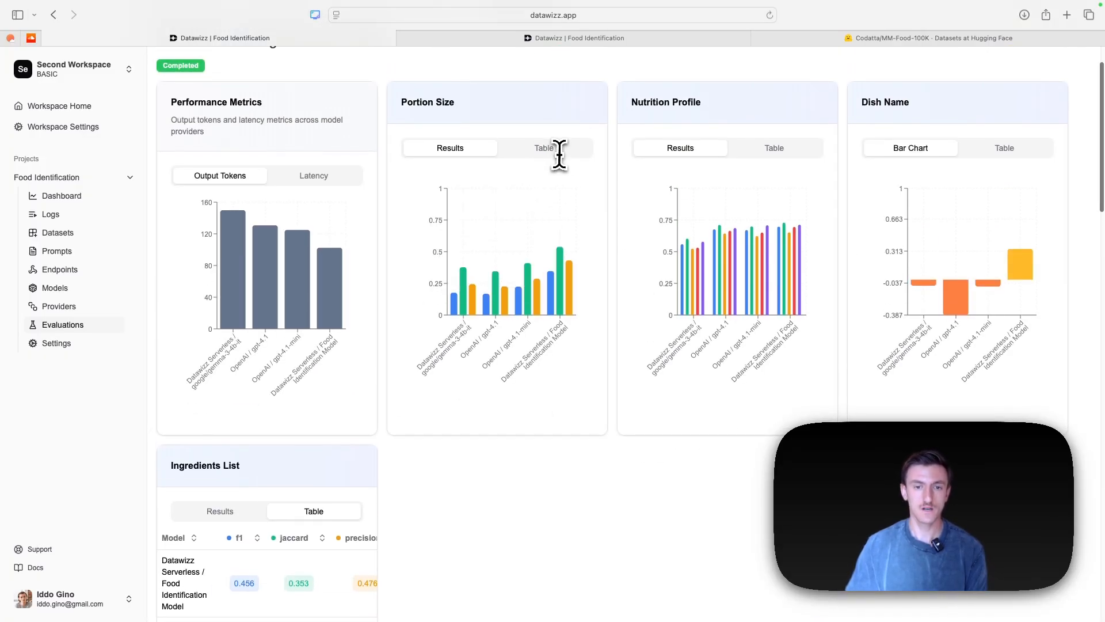
mouse_move(565, 225)
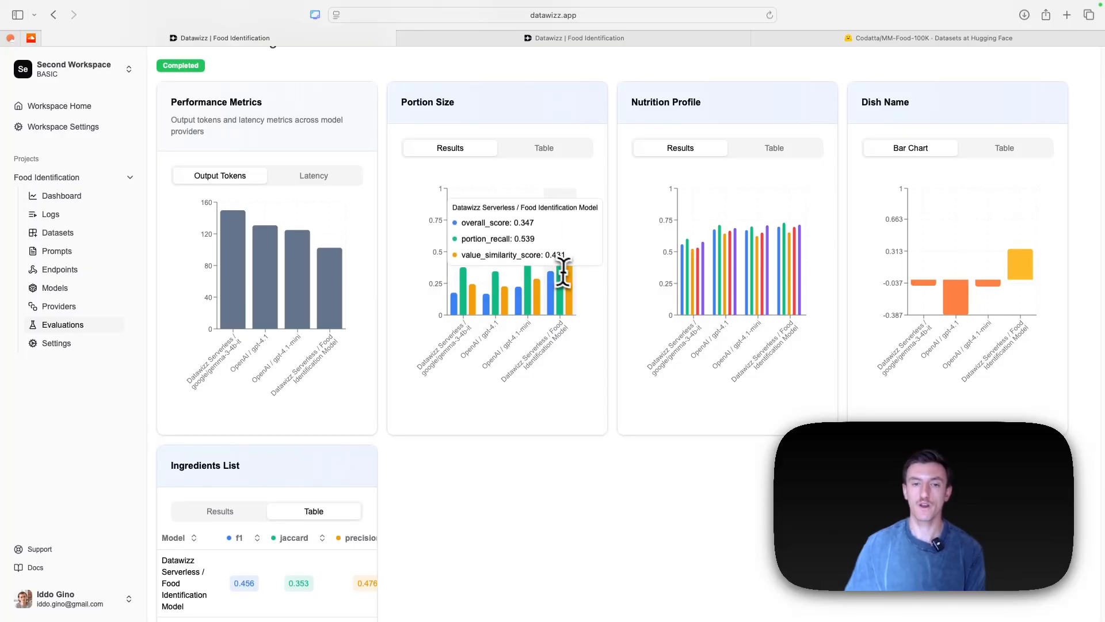
left_click(562, 149)
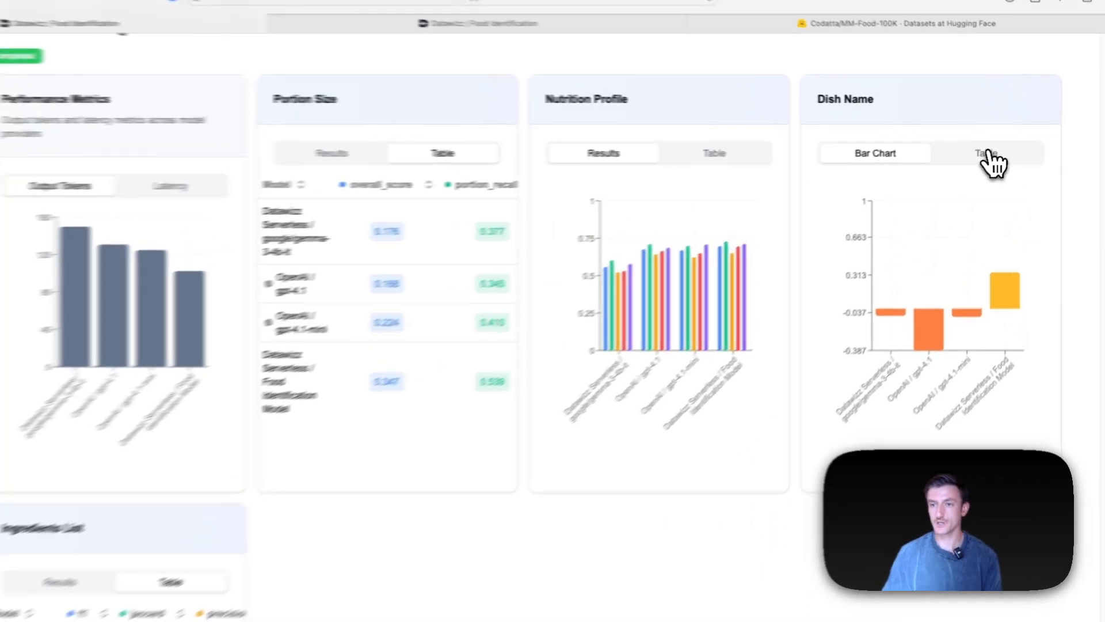
left_click(988, 153)
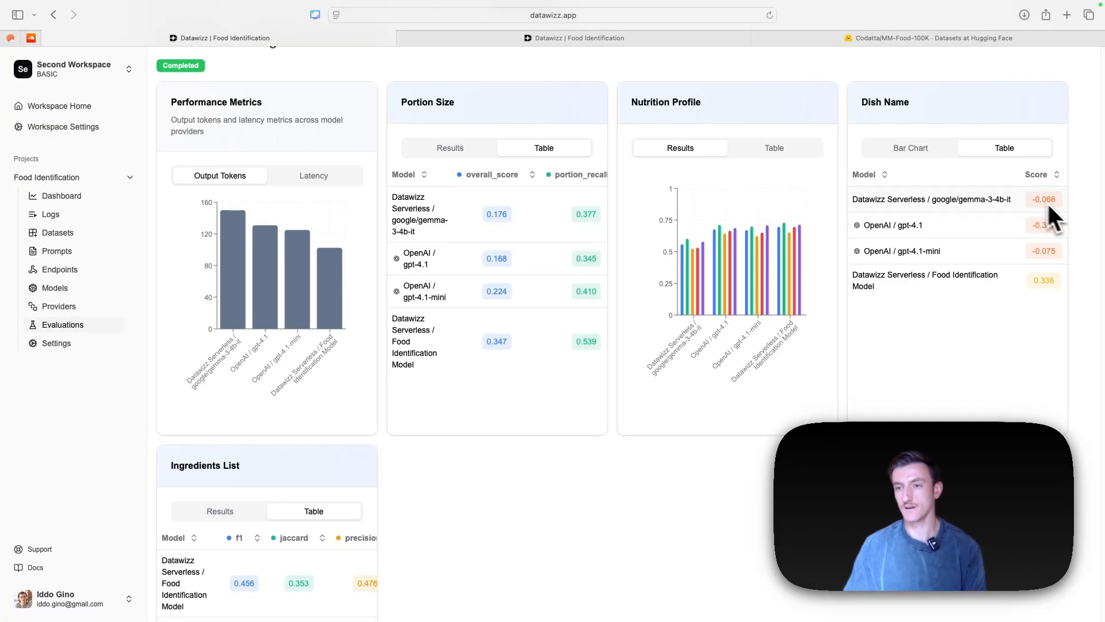
left_click(911, 148)
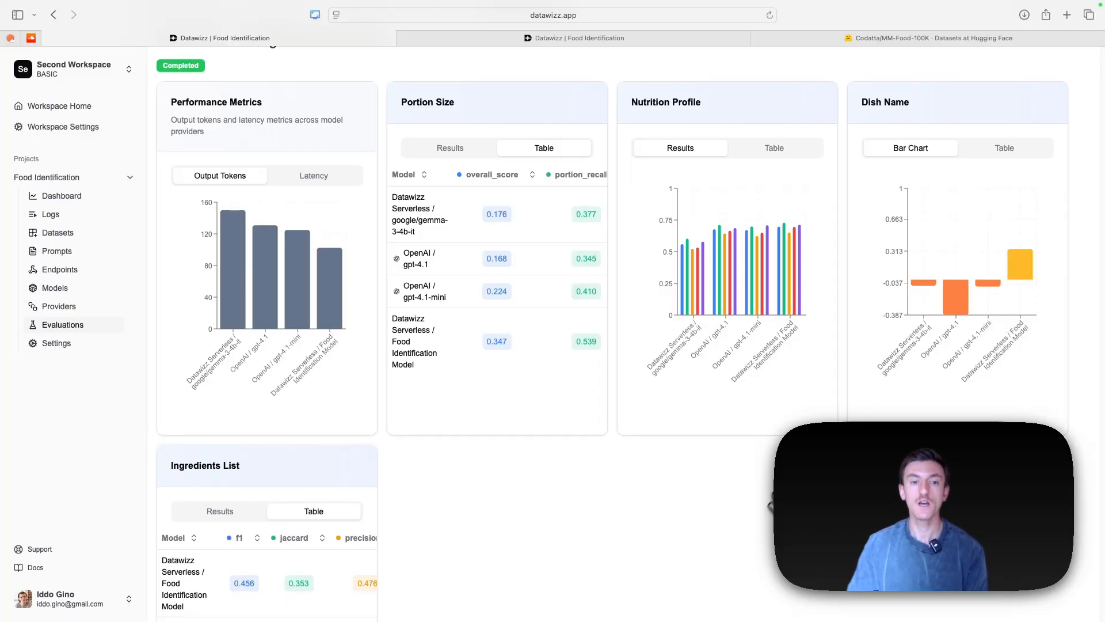
Show the latency chart in Performance Metrics and inspect the models' response times, including gpt-4.1
scroll(754, 500, "down", 1)
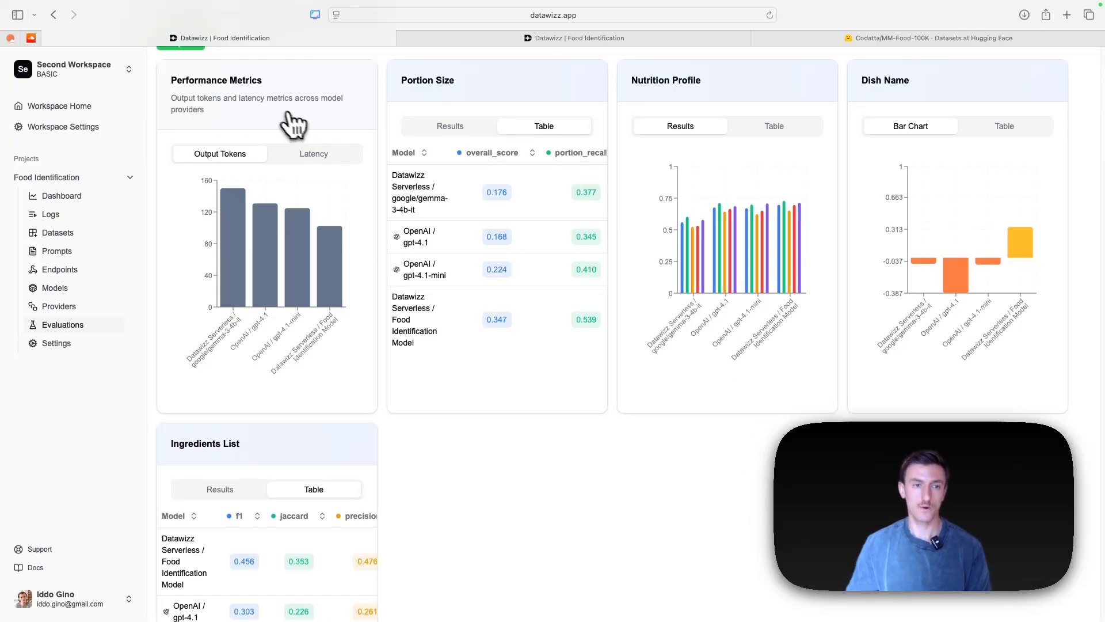
left_click(303, 152)
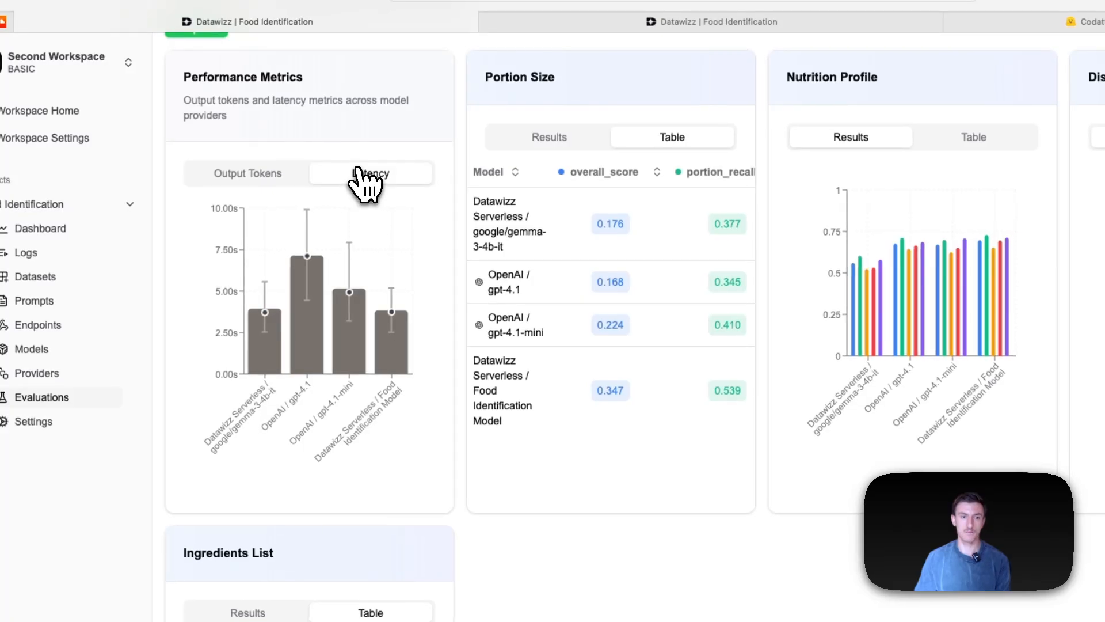
mouse_move(412, 353)
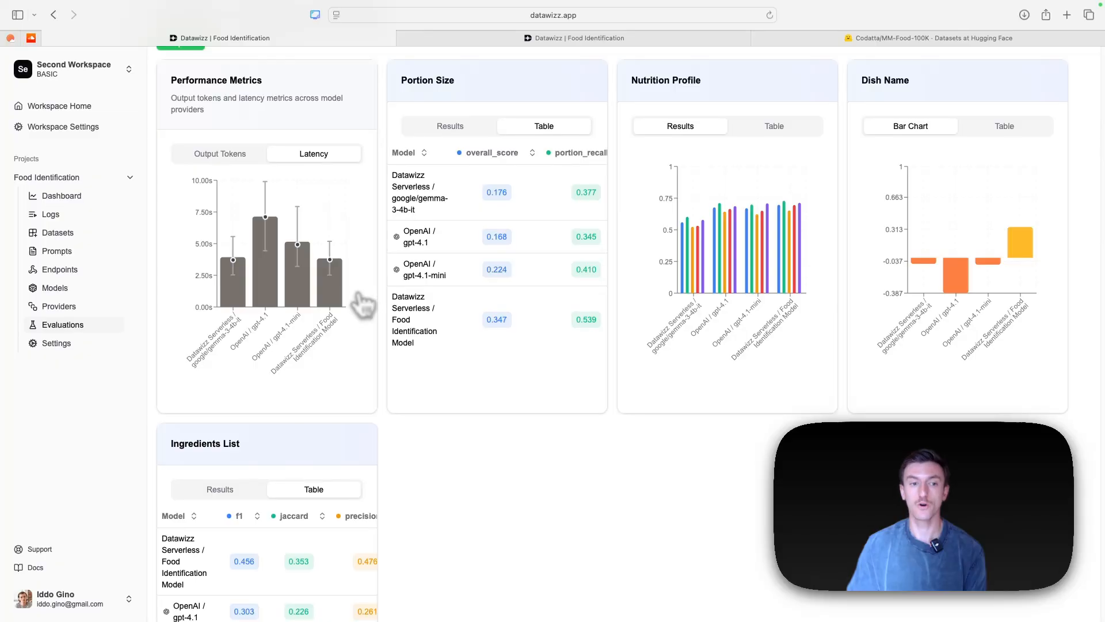
mouse_move(306, 305)
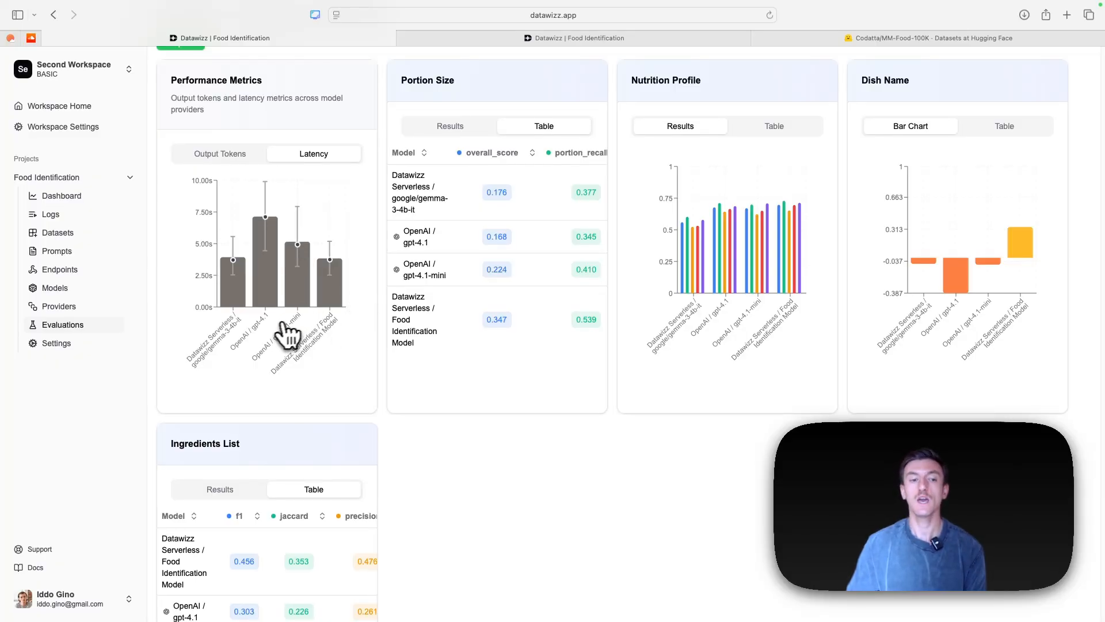
mouse_move(271, 304)
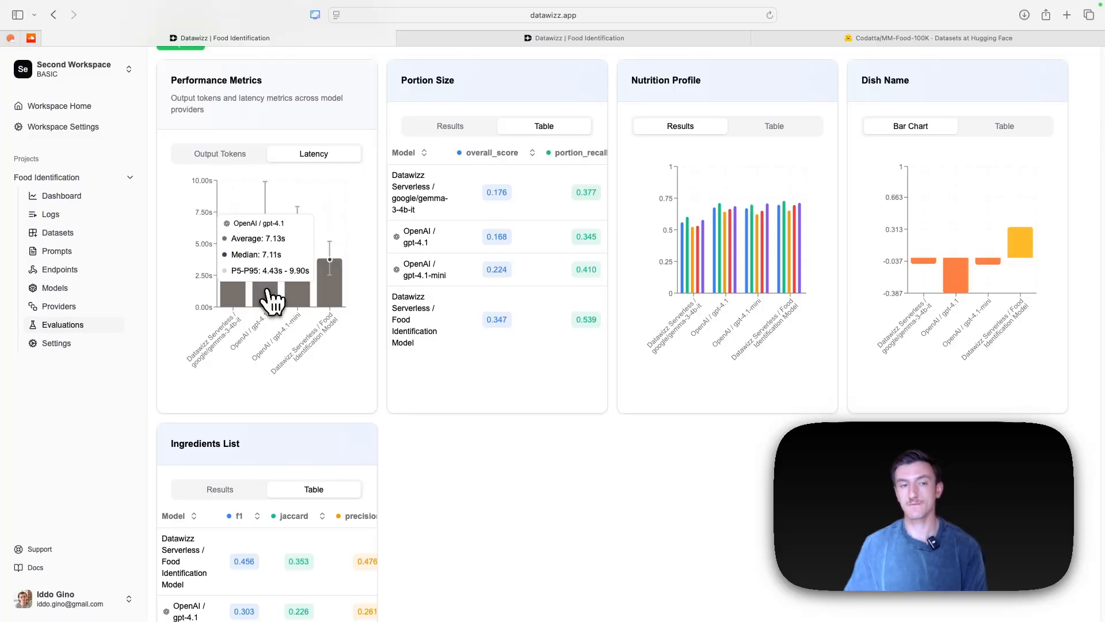
Create a project endpoint named Food Identification with the UID food-identification
scroll(412, 111, "up", 3)
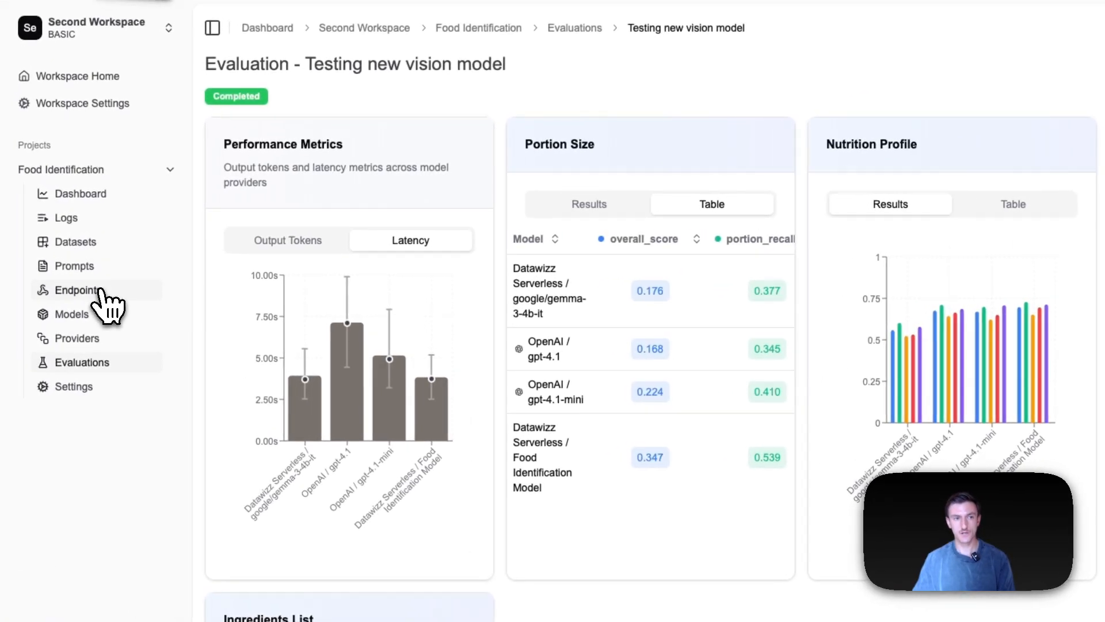
left_click(101, 290)
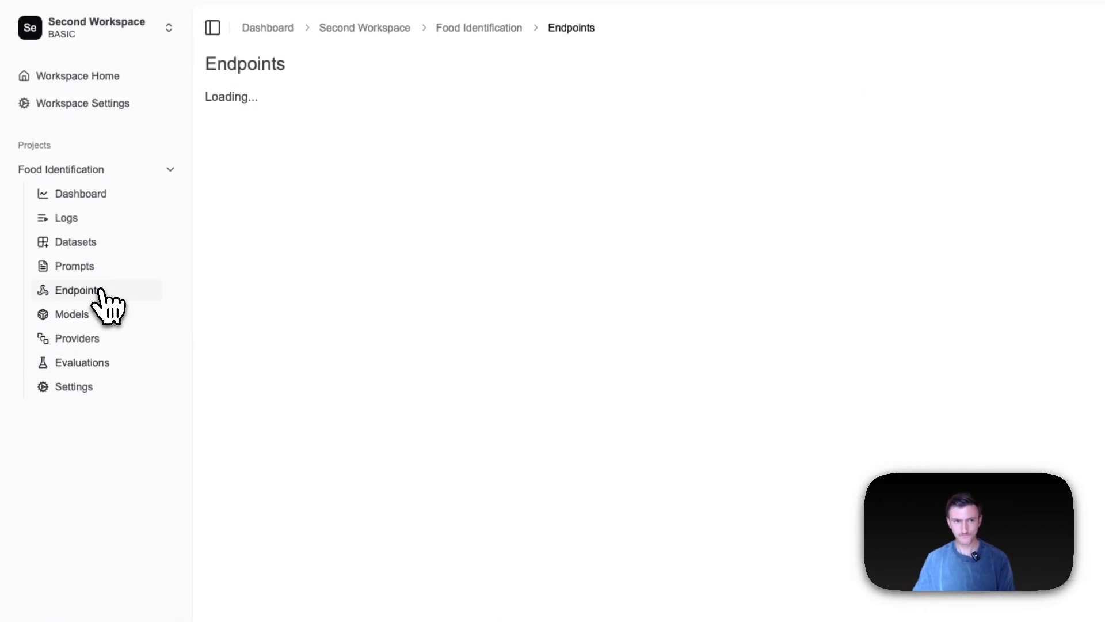
left_click(1053, 78)
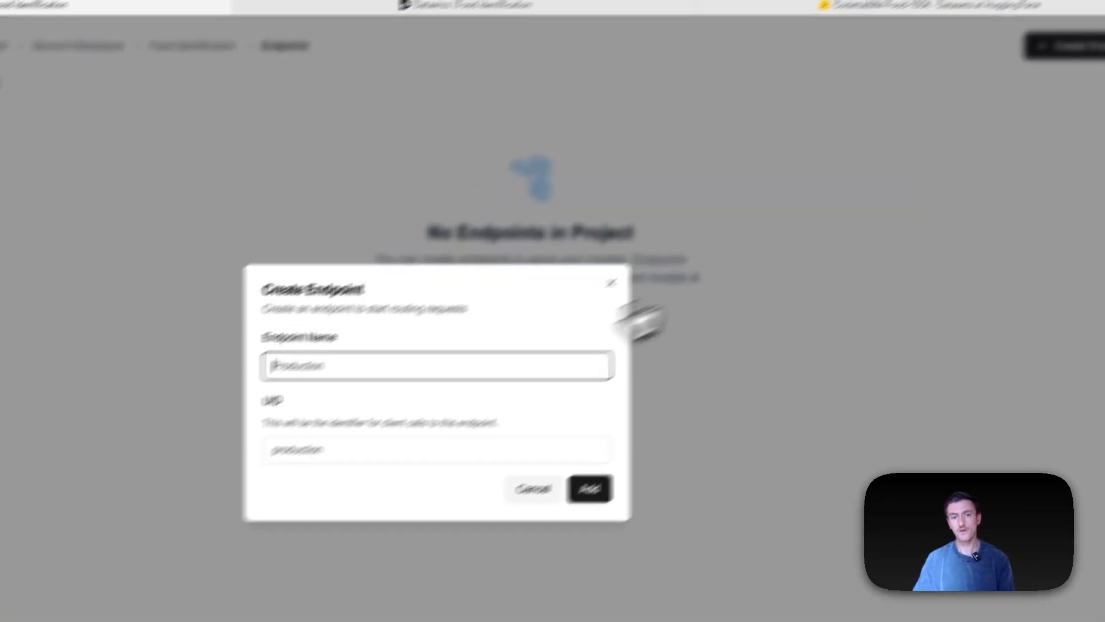
type("Food Identi")
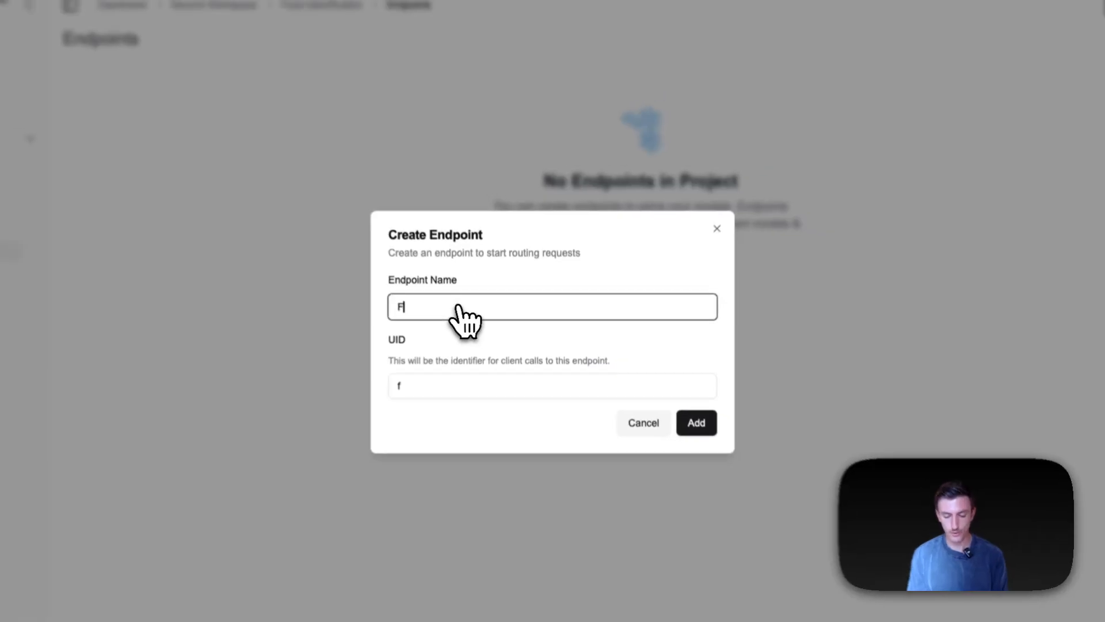
type("fication")
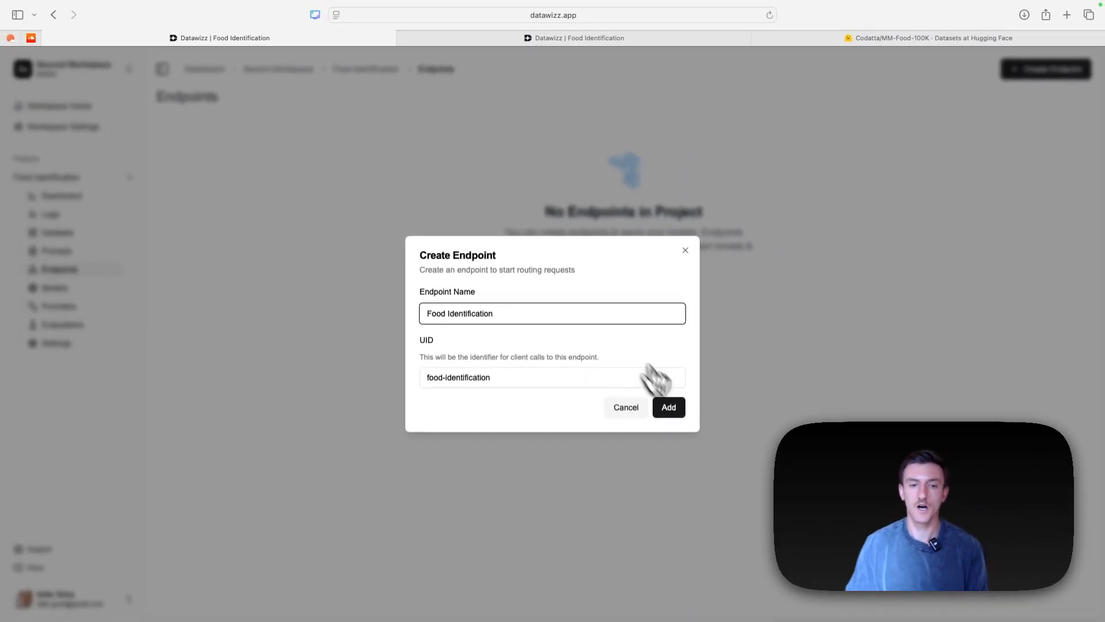
left_click(667, 407)
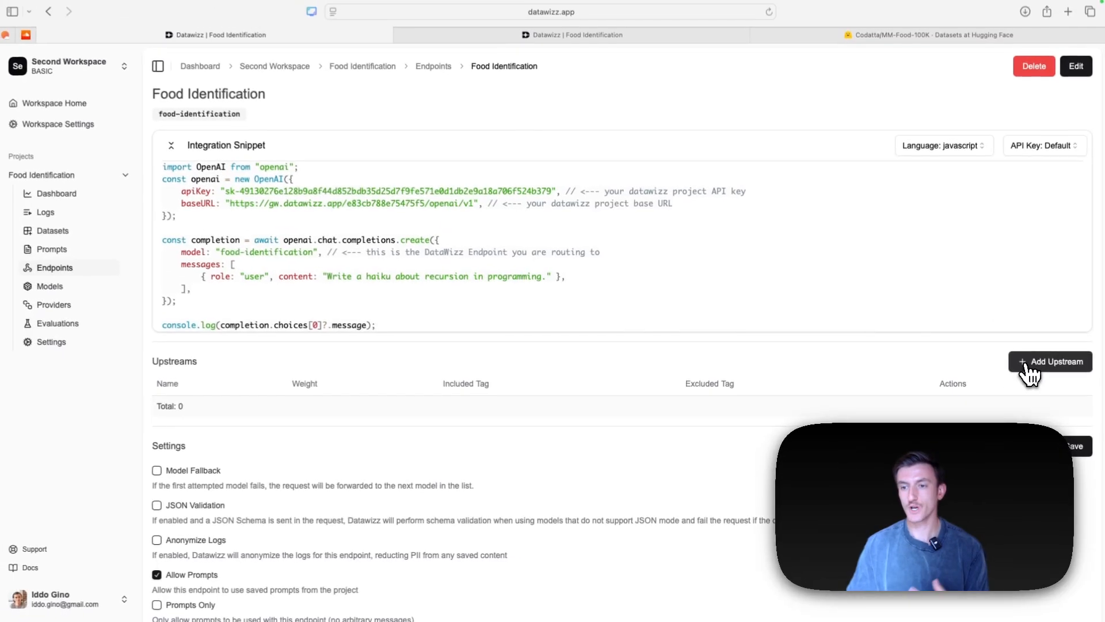
Add an upstream to the endpoint using the Datawizz Serverless provider and the Food Identification Model
left_click(1030, 369)
left_click(484, 258)
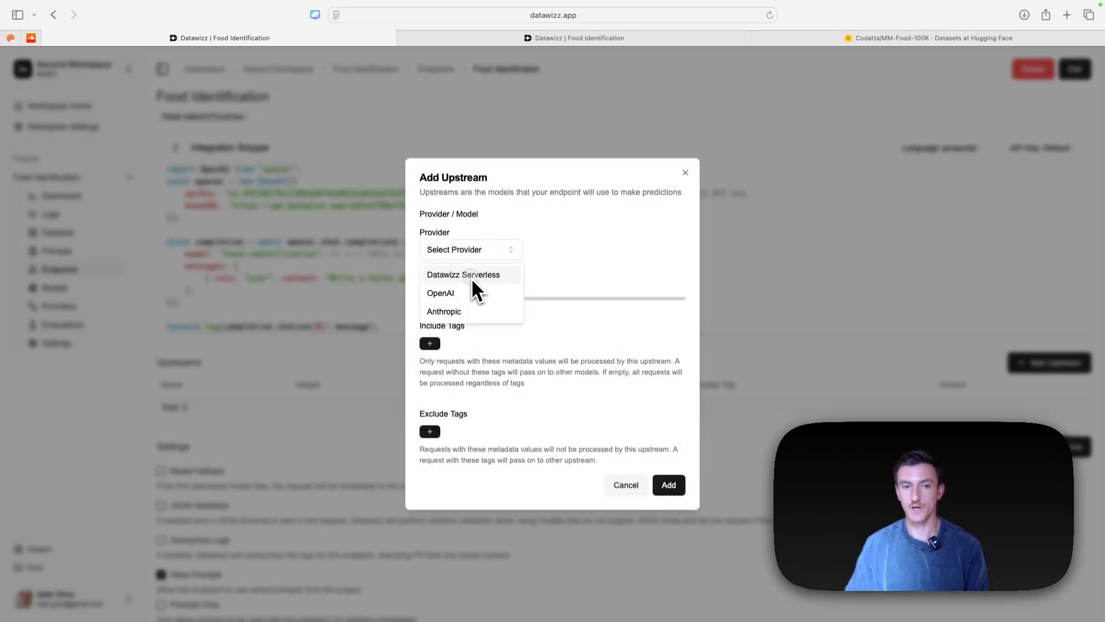
left_click(472, 277)
left_click(535, 253)
left_click(565, 273)
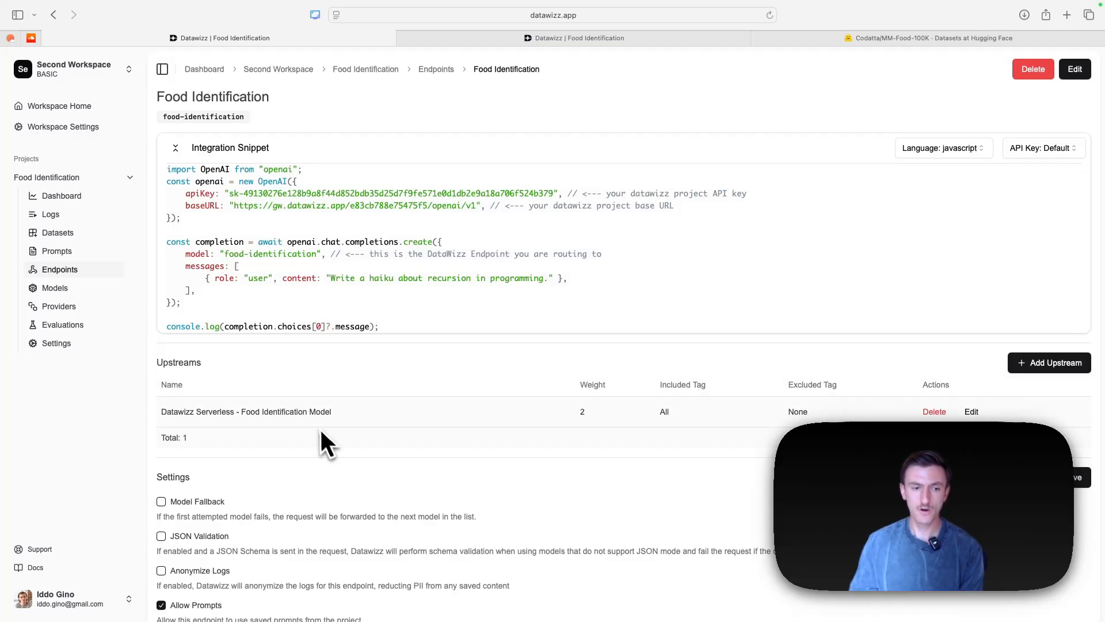
scroll(311, 424, "down", 3)
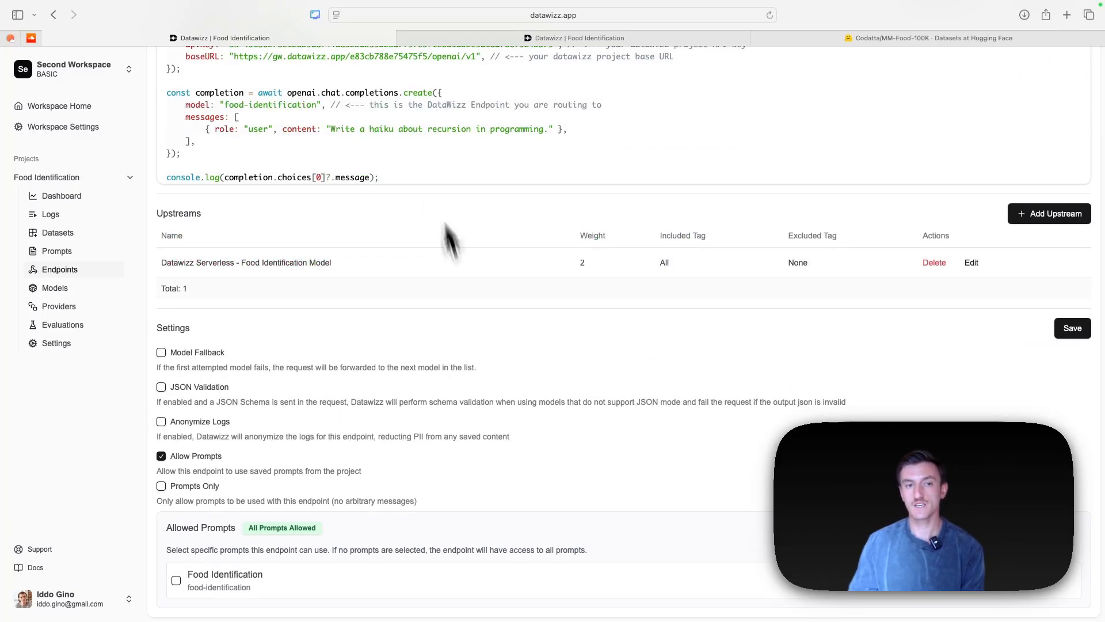